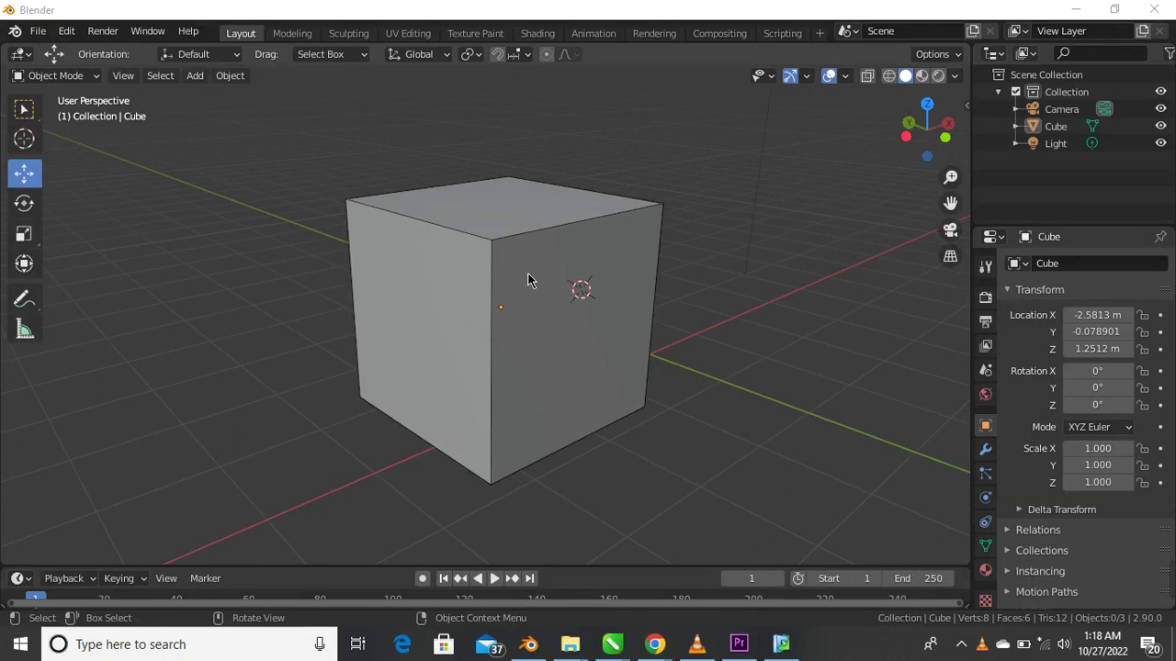
{"action": "scroll", "coordinate": [535, 281], "scroll_direction": "down", "scroll_amount": 1}
{"action": "scroll", "coordinate": [561, 292], "scroll_direction": "up", "scroll_amount": 1}
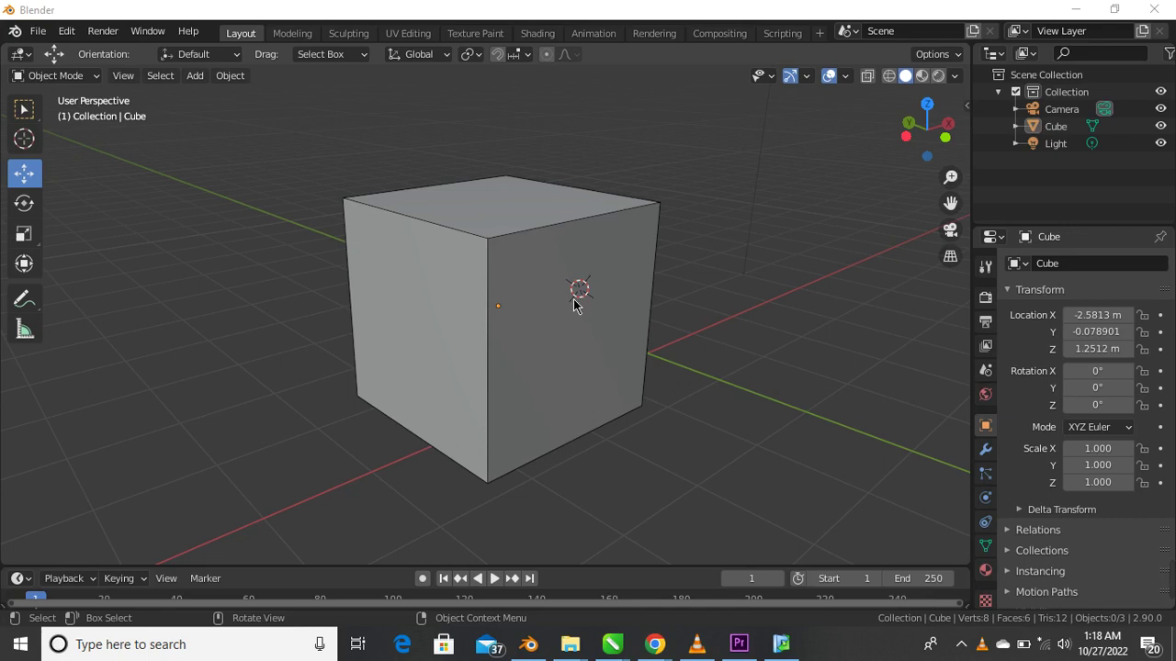
{"action": "scroll", "coordinate": [542, 303], "scroll_direction": "down", "scroll_amount": 2}
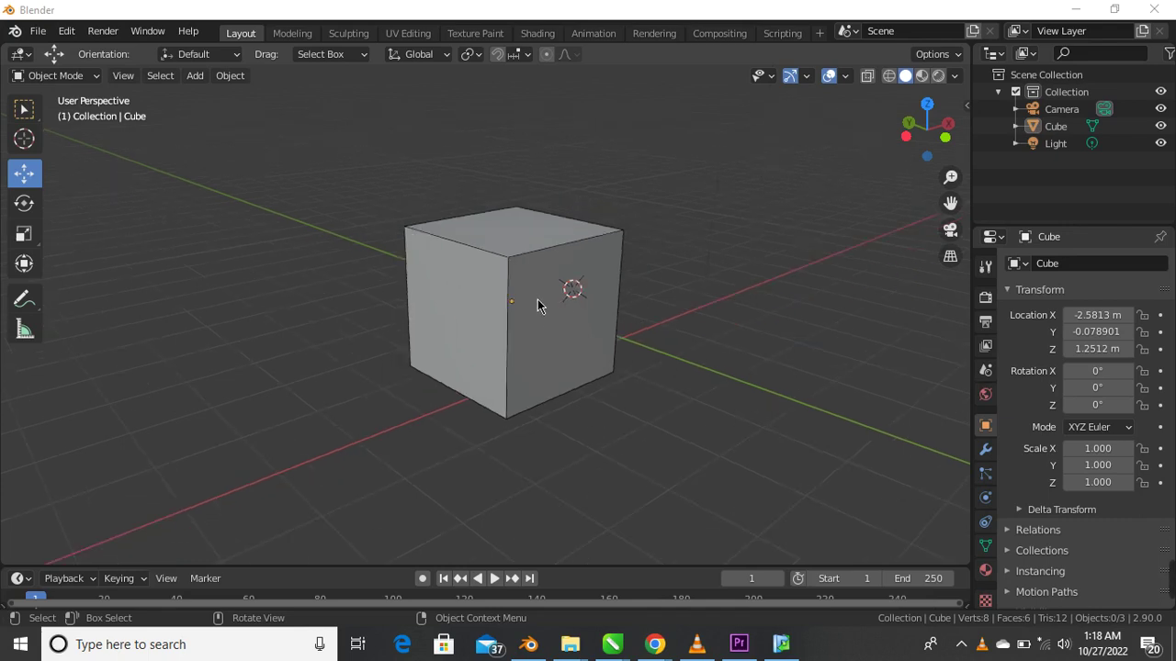
{"action": "scroll", "coordinate": [552, 312], "scroll_direction": "up", "scroll_amount": 2}
{"action": "scroll", "coordinate": [542, 307], "scroll_direction": "down", "scroll_amount": 1}
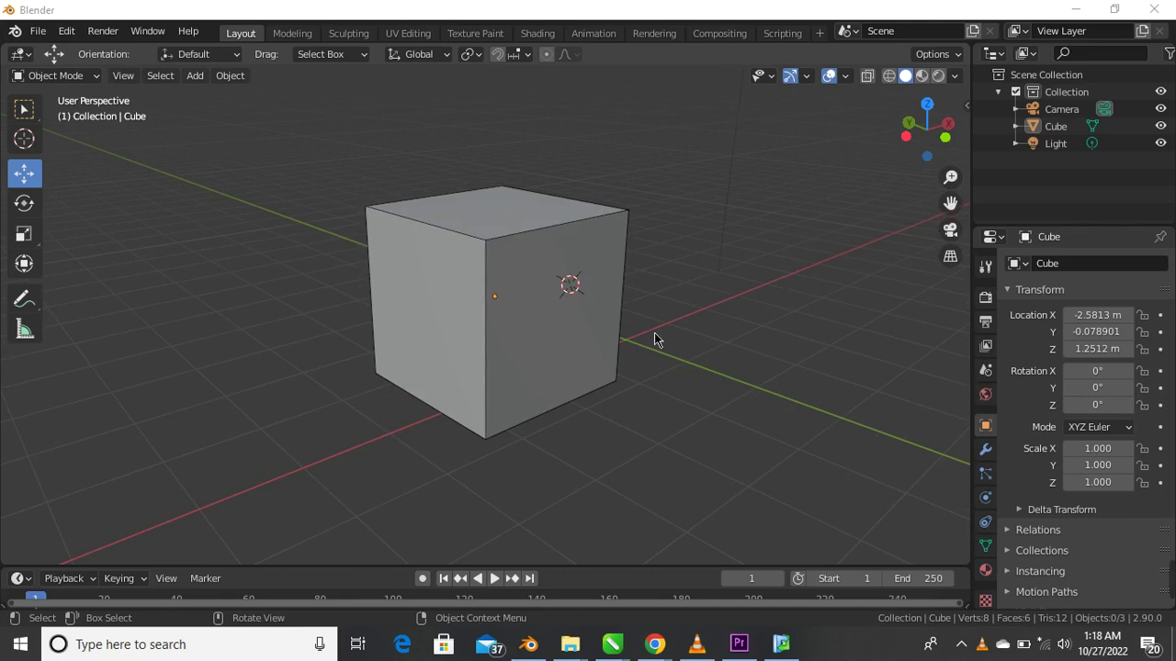
{"action": "scroll", "coordinate": [484, 285], "scroll_direction": "down", "scroll_amount": 2}
{"action": "scroll", "coordinate": [501, 295], "scroll_direction": "up", "scroll_amount": 2}
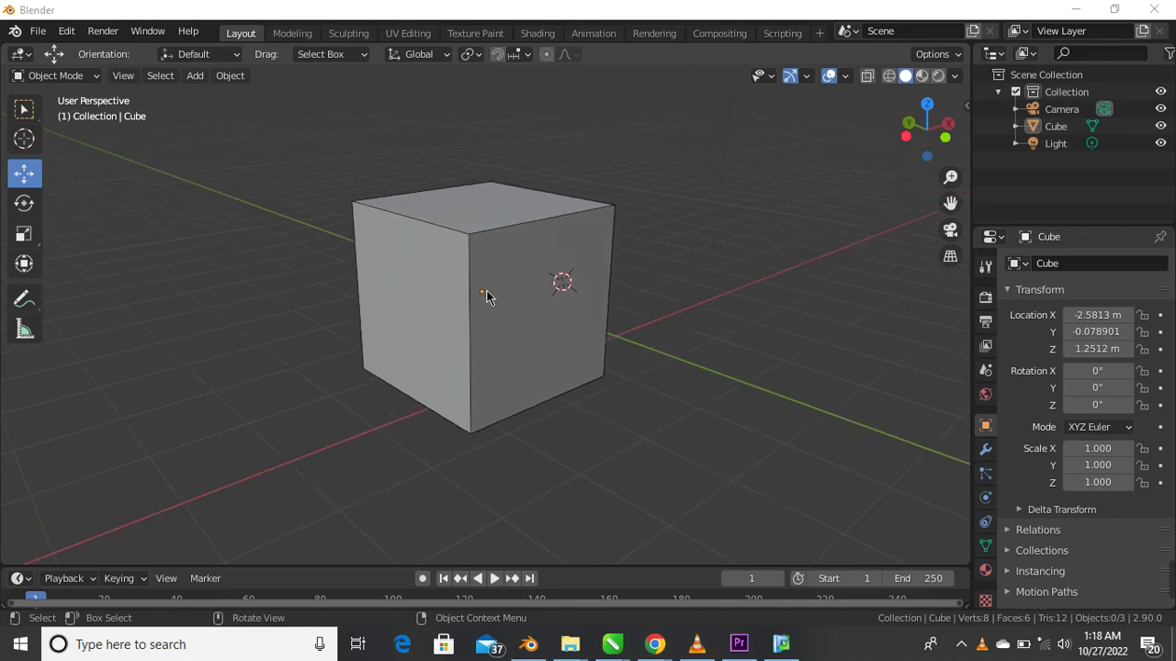
Step: Delete the existing cube and add a new mesh cube to the scene
{"action": "left_click", "coordinate": [485, 292]}
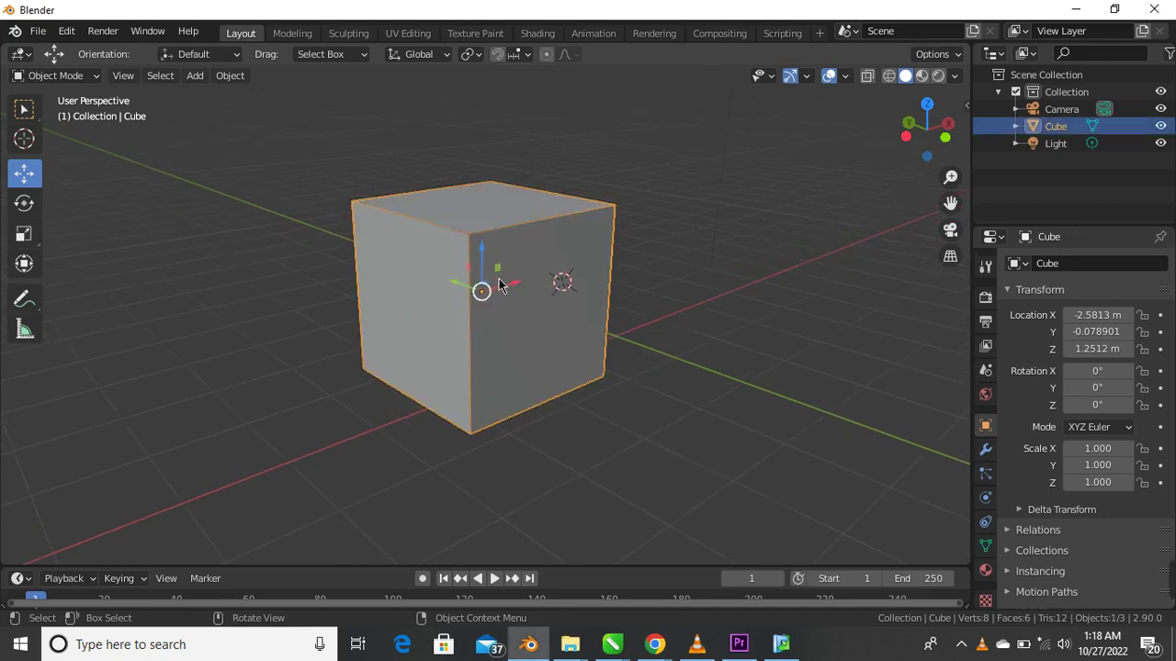
{"action": "key", "text": "Delete"}
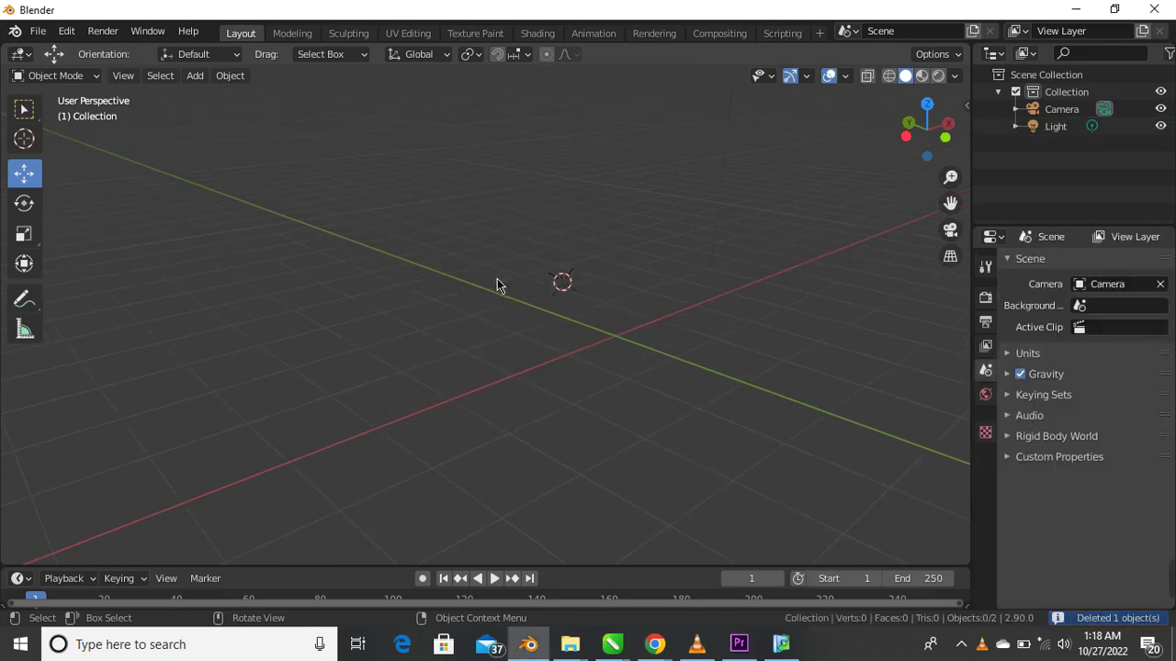
{"action": "middle_click_drag", "start_coordinate": [598, 300], "coordinate": [468, 289], "text": "shift"}
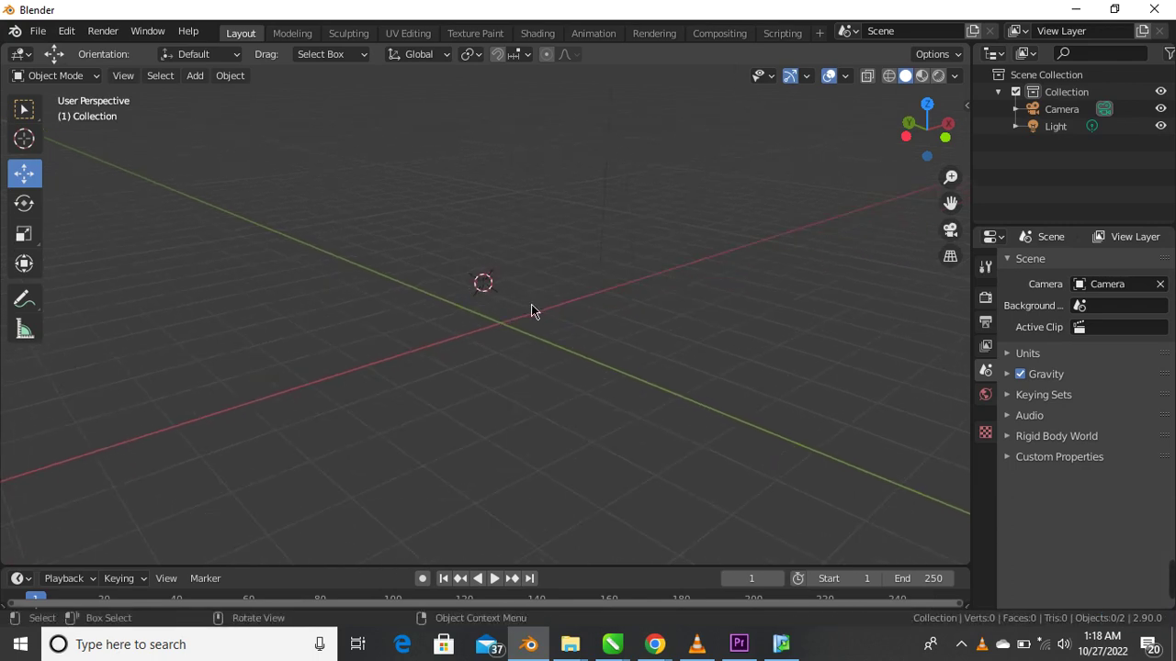
{"action": "middle_click_drag", "start_coordinate": [551, 313], "coordinate": [495, 318]}
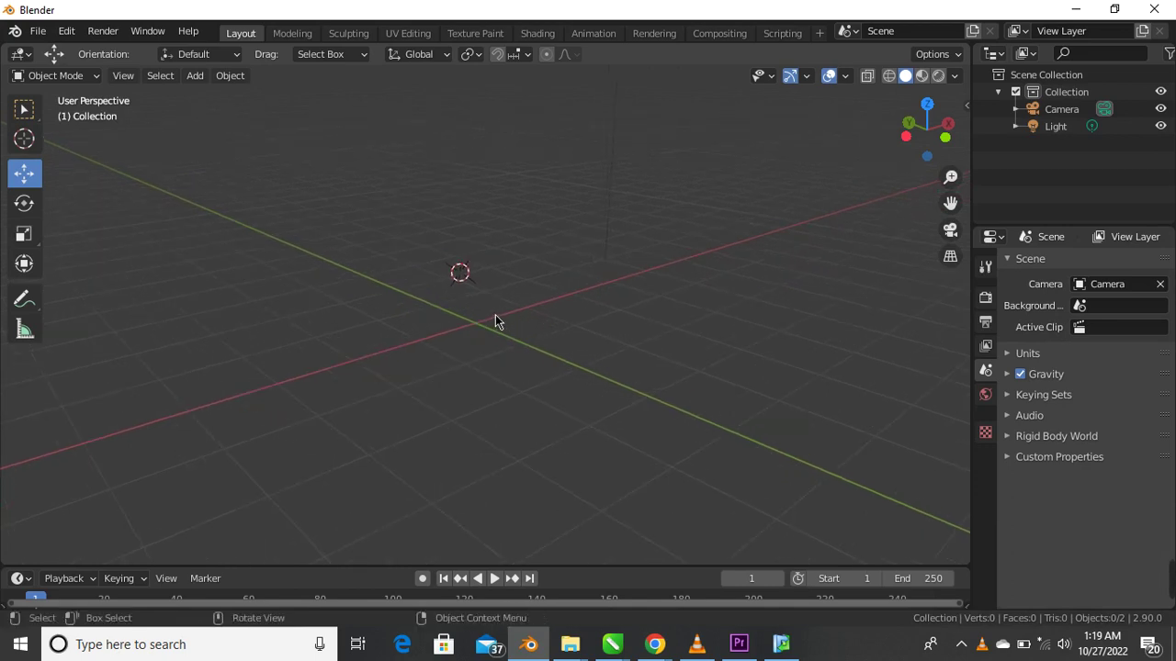
{"action": "key", "text": "shift+a"}
{"action": "mouse_move", "coordinate": [494, 276]}
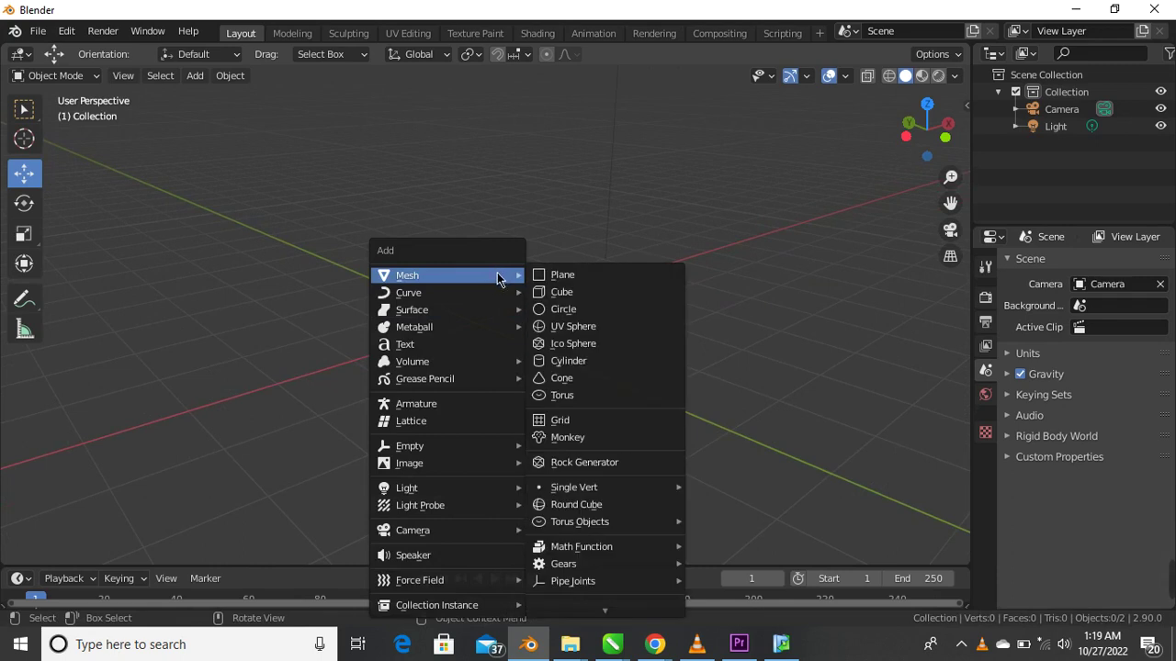
{"action": "left_click", "coordinate": [556, 292]}
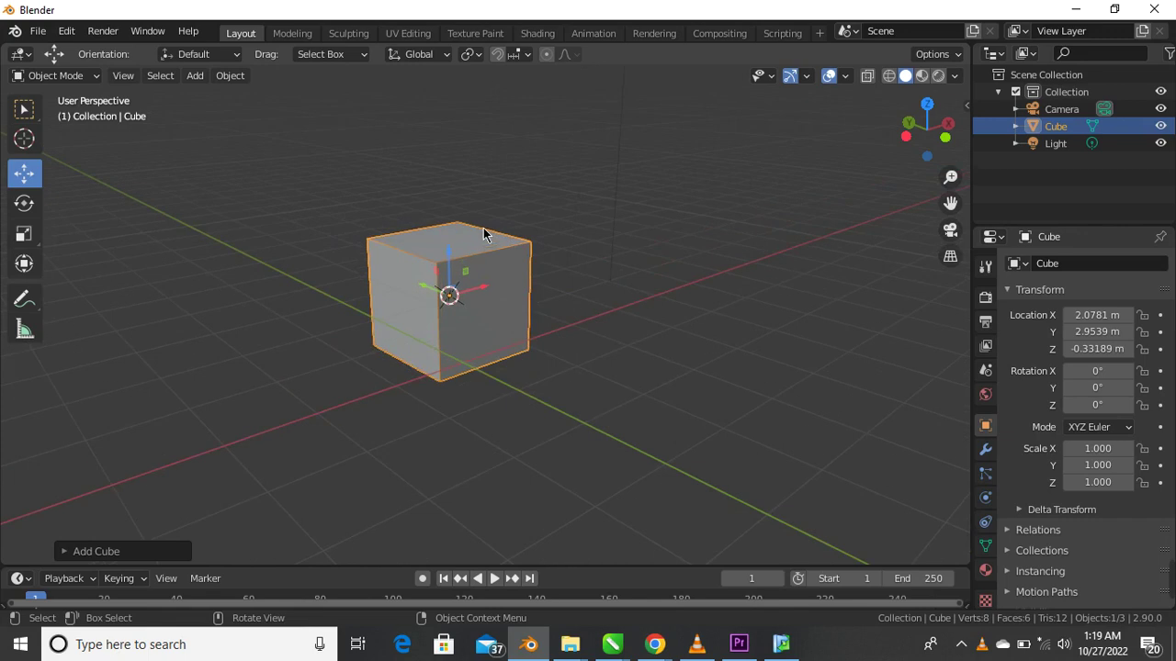
{"action": "left_click", "coordinate": [206, 77]}
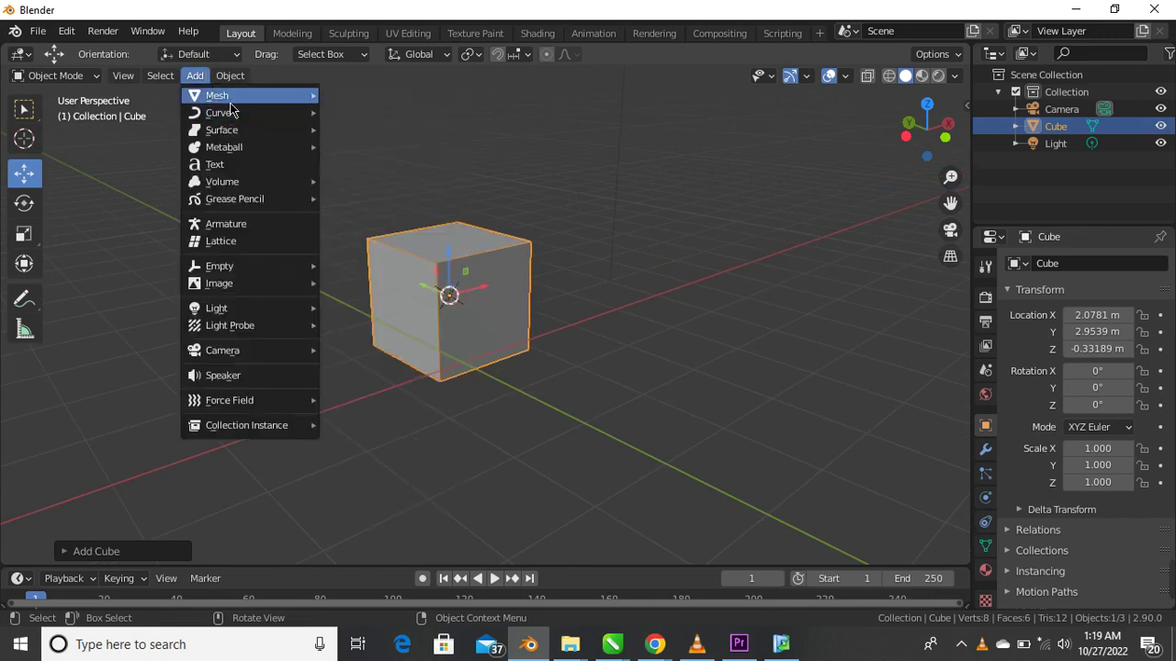
{"action": "mouse_move", "coordinate": [229, 101]}
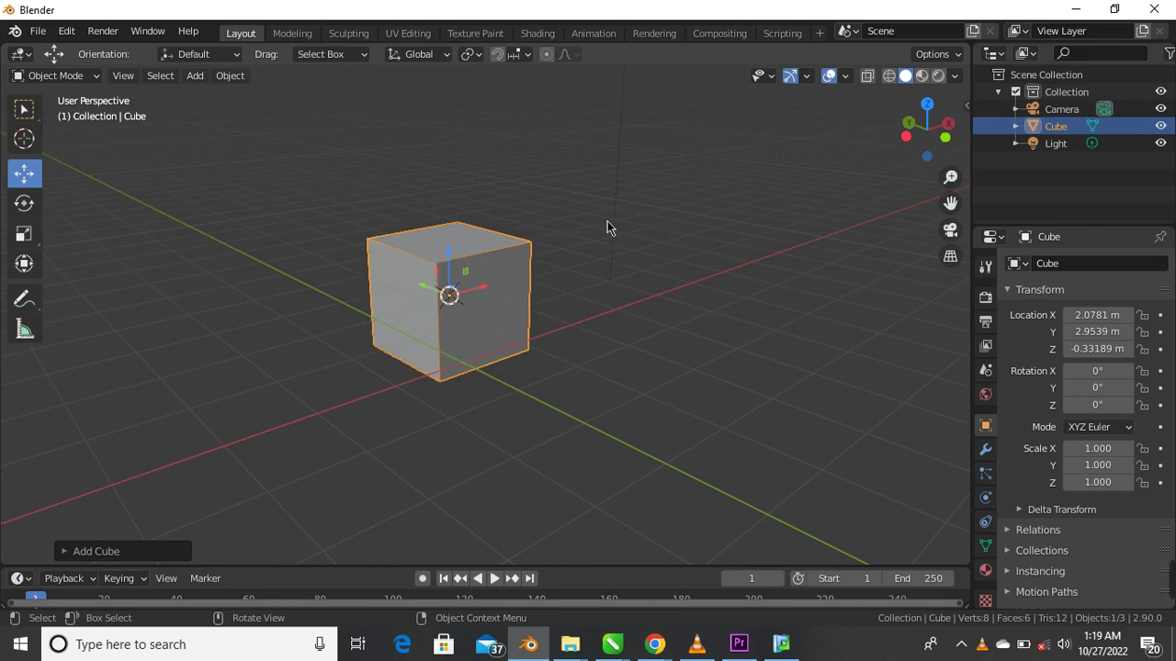
{"action": "left_click", "coordinate": [607, 220]}
{"action": "middle_click_drag", "start_coordinate": [608, 220], "coordinate": [453, 285]}
{"action": "left_click", "coordinate": [464, 298]}
{"action": "scroll", "coordinate": [459, 285], "scroll_direction": "up", "scroll_amount": 2}
{"action": "scroll", "coordinate": [451, 284], "scroll_direction": "down", "scroll_amount": 2}
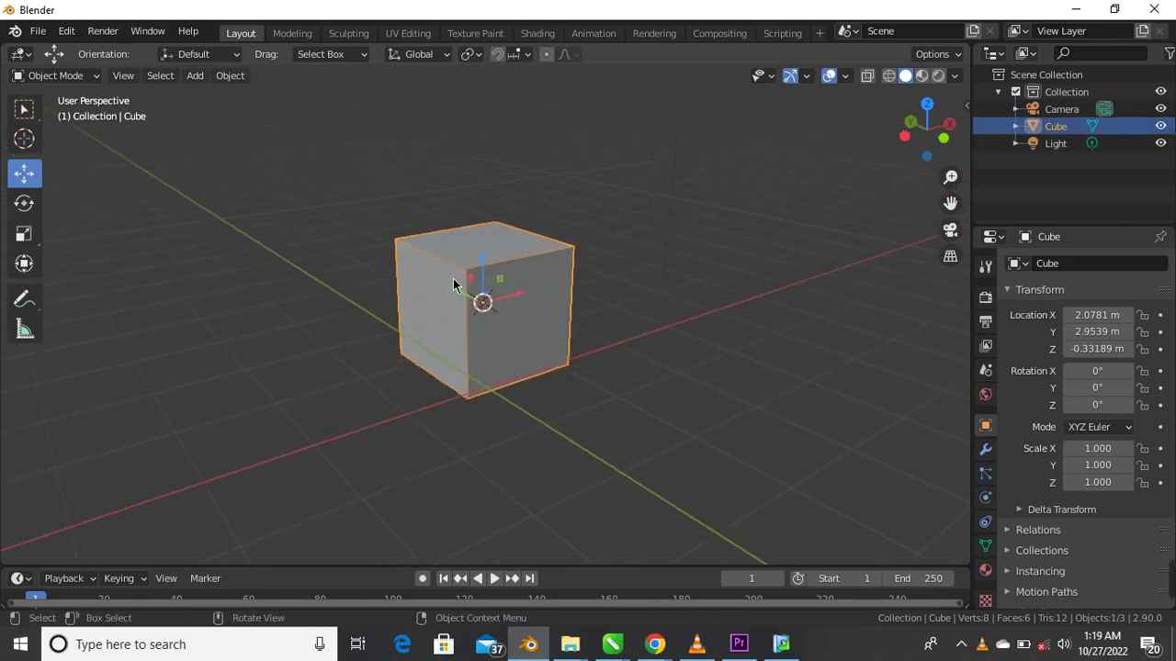
{"action": "scroll", "coordinate": [469, 283], "scroll_direction": "up", "scroll_amount": 2}
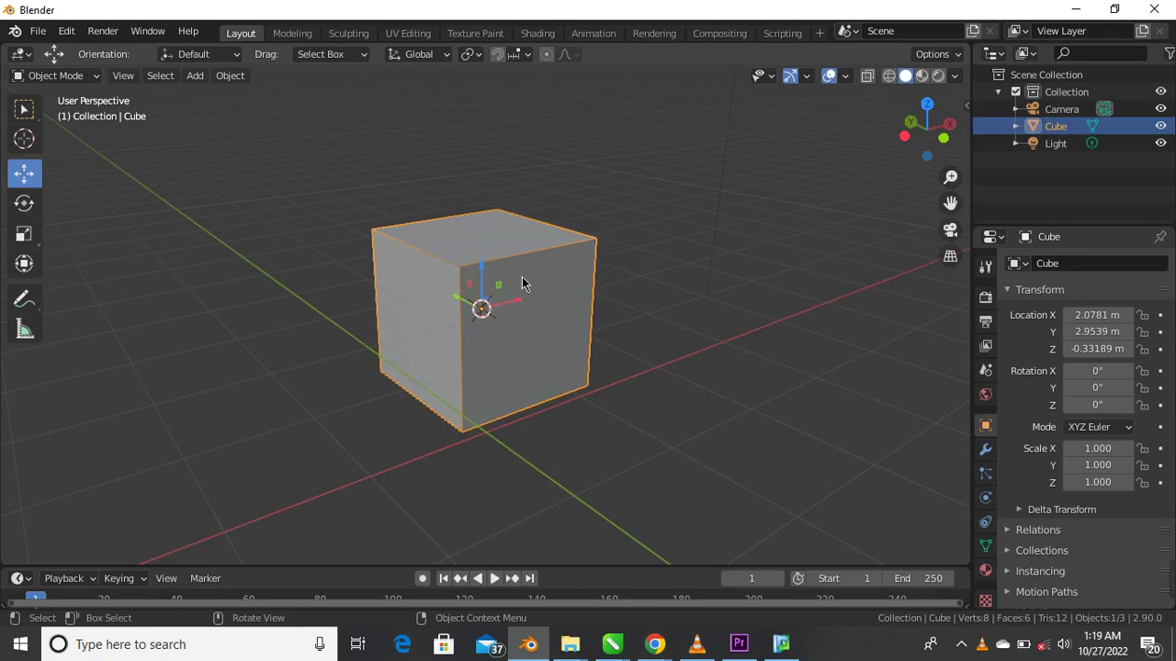
Step: Switch the new cube to Edit Mode and deselect all of its vertices
{"action": "left_click", "coordinate": [95, 77]}
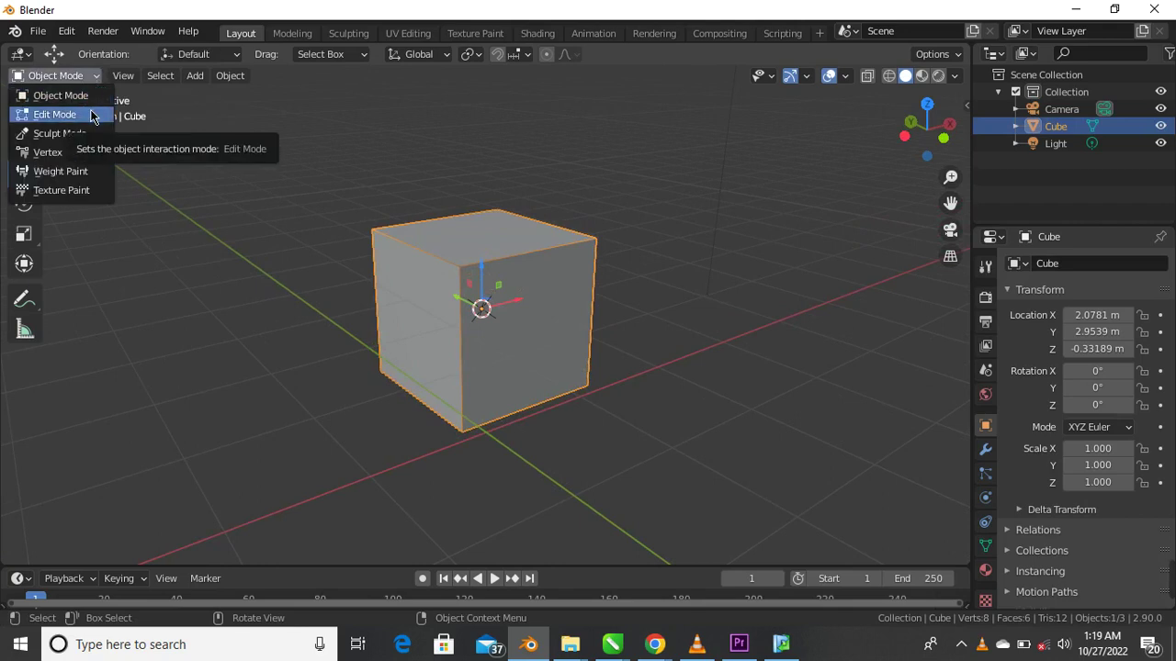
{"action": "left_click", "coordinate": [91, 115]}
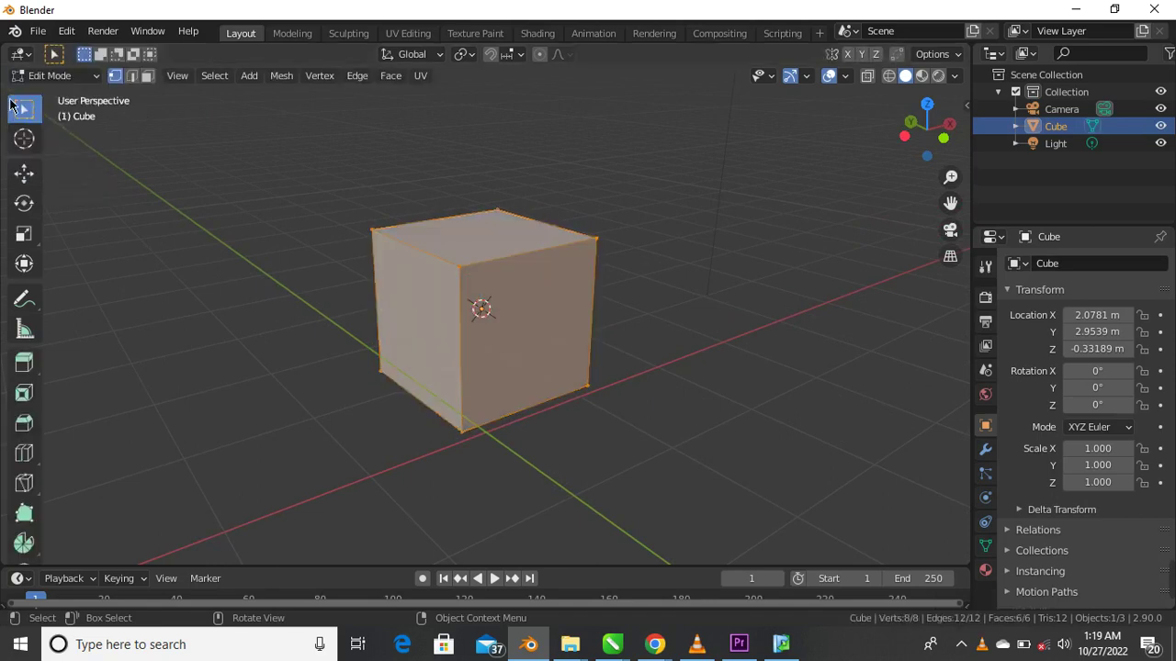
{"action": "scroll", "coordinate": [507, 319], "scroll_direction": "up", "scroll_amount": 1}
{"action": "scroll", "coordinate": [507, 319], "scroll_direction": "down", "scroll_amount": 1}
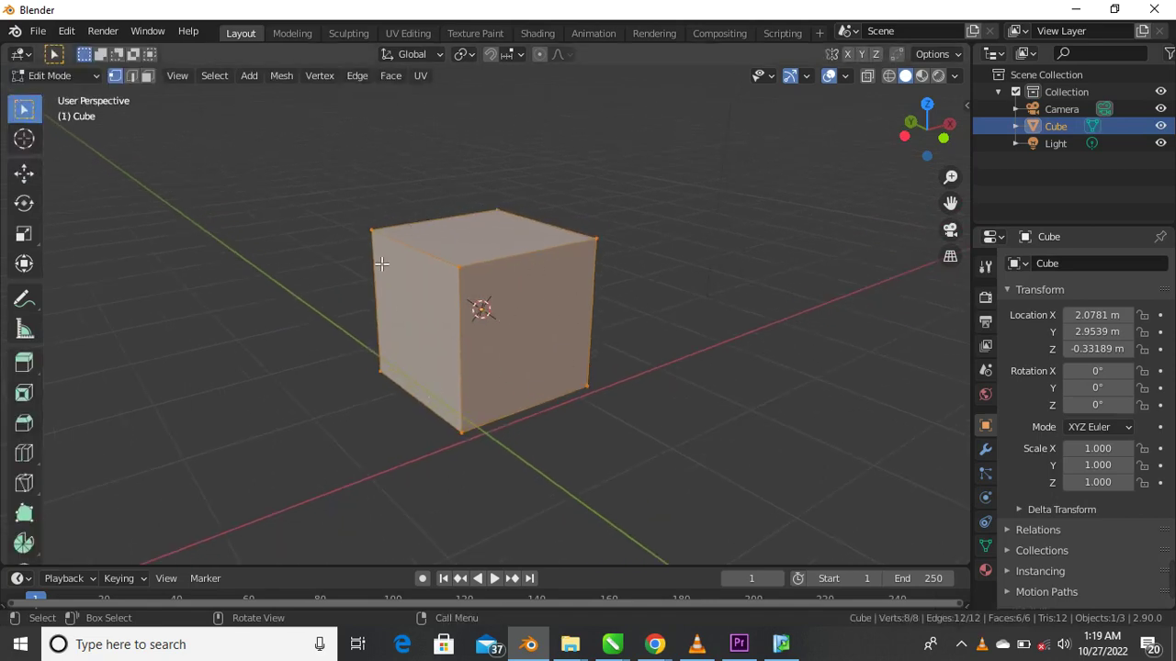
{"action": "key", "text": "alt+a"}
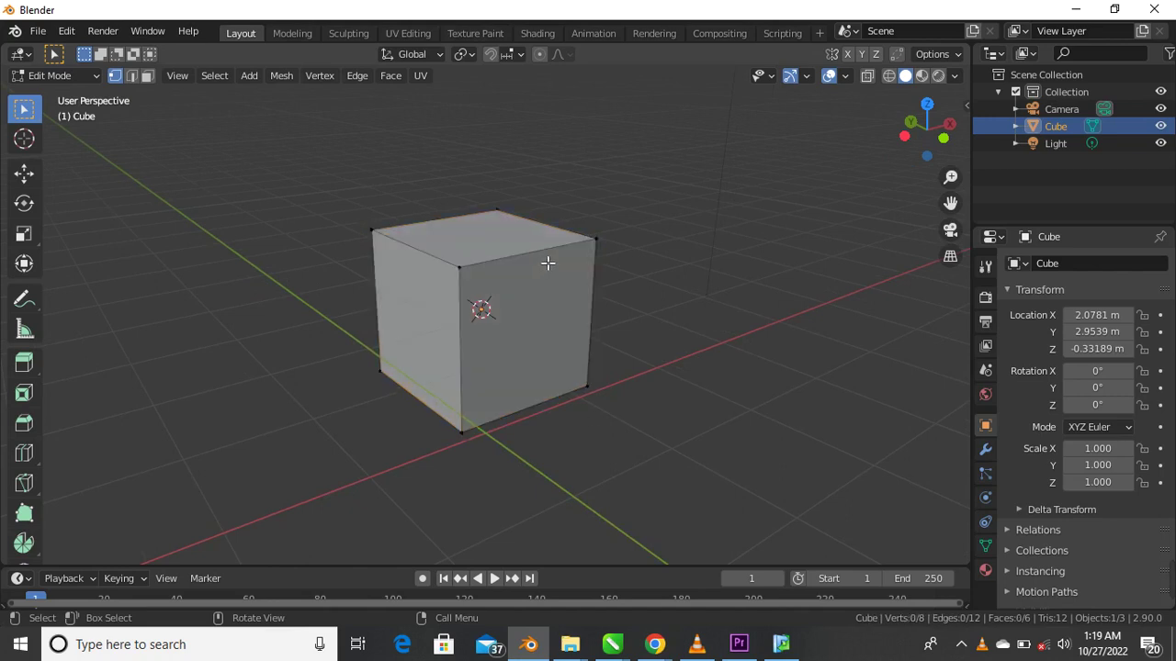
Step: Return the cube to Object Mode, then clear its selection and select it again
{"action": "left_click", "coordinate": [92, 78]}
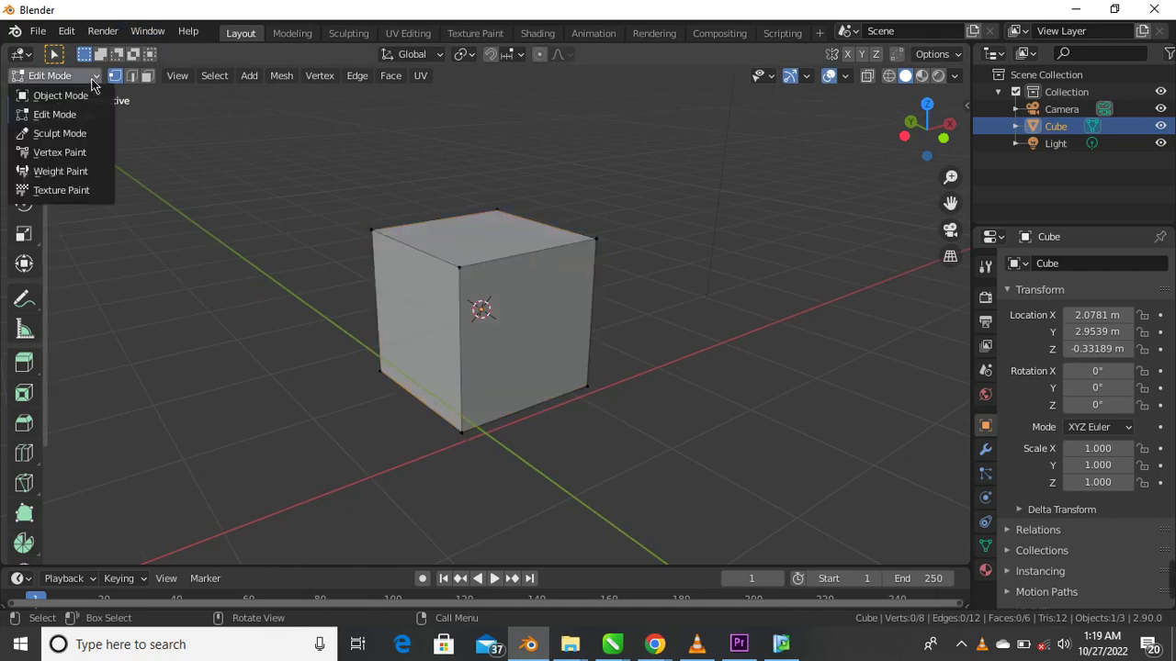
{"action": "left_click", "coordinate": [86, 96]}
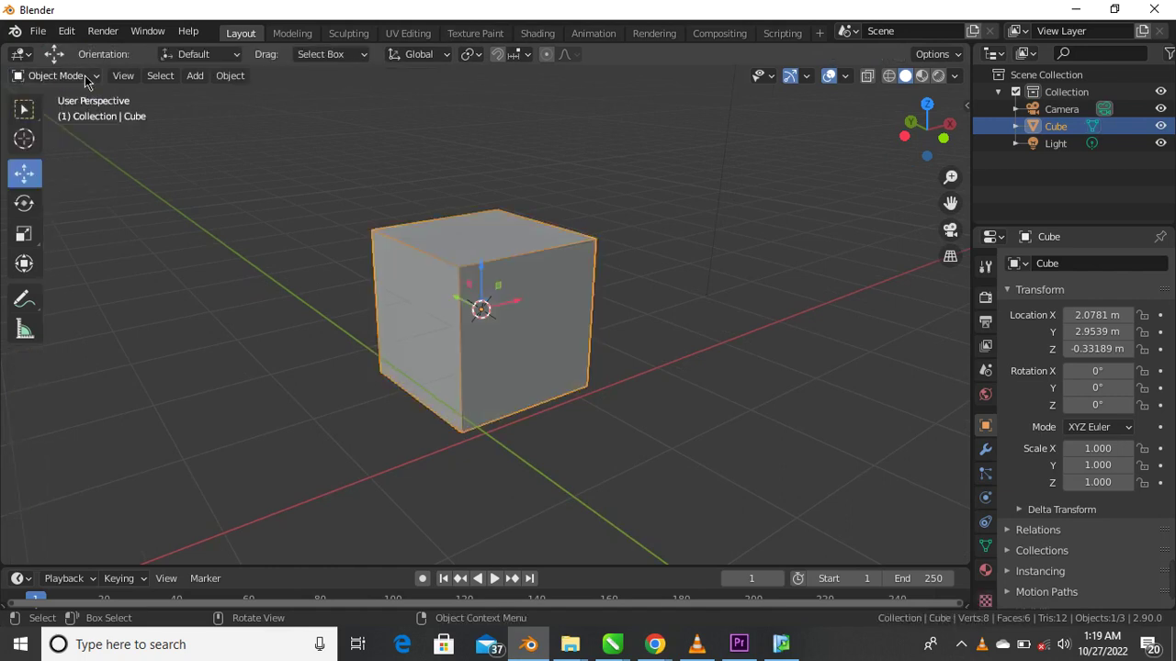
{"action": "left_click", "coordinate": [677, 255]}
{"action": "middle_click_drag", "start_coordinate": [630, 221], "coordinate": [531, 305]}
{"action": "scroll", "coordinate": [508, 298], "scroll_direction": "up", "scroll_amount": 2}
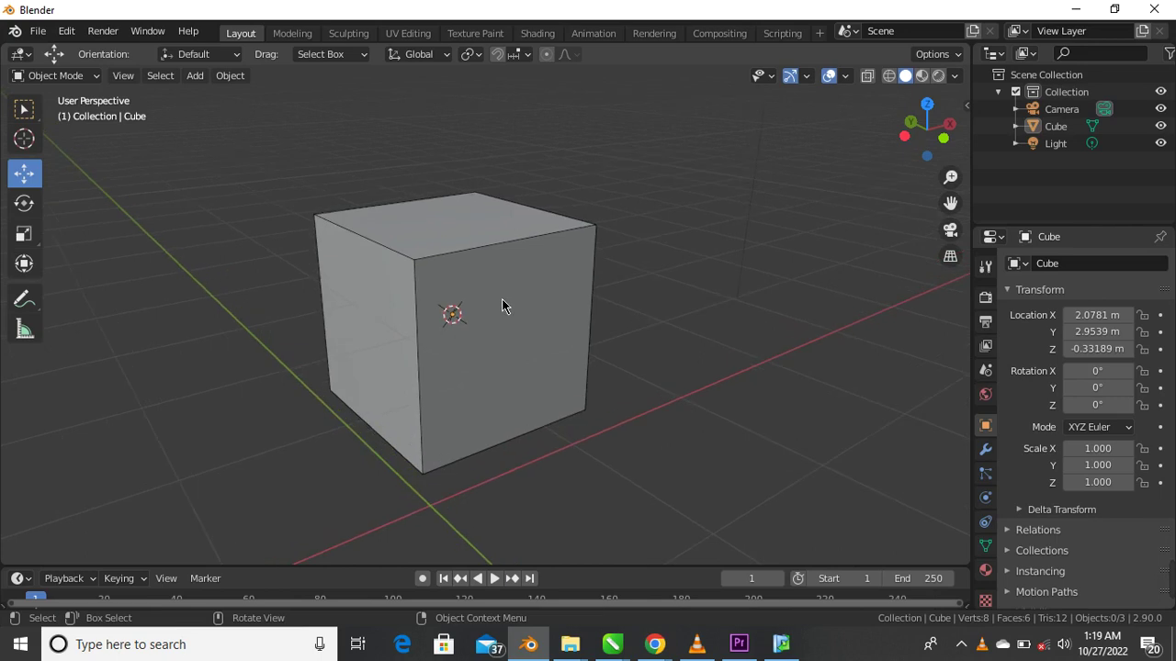
{"action": "middle_click_drag", "start_coordinate": [446, 309], "coordinate": [459, 320], "text": "shift"}
{"action": "left_click", "coordinate": [485, 267]}
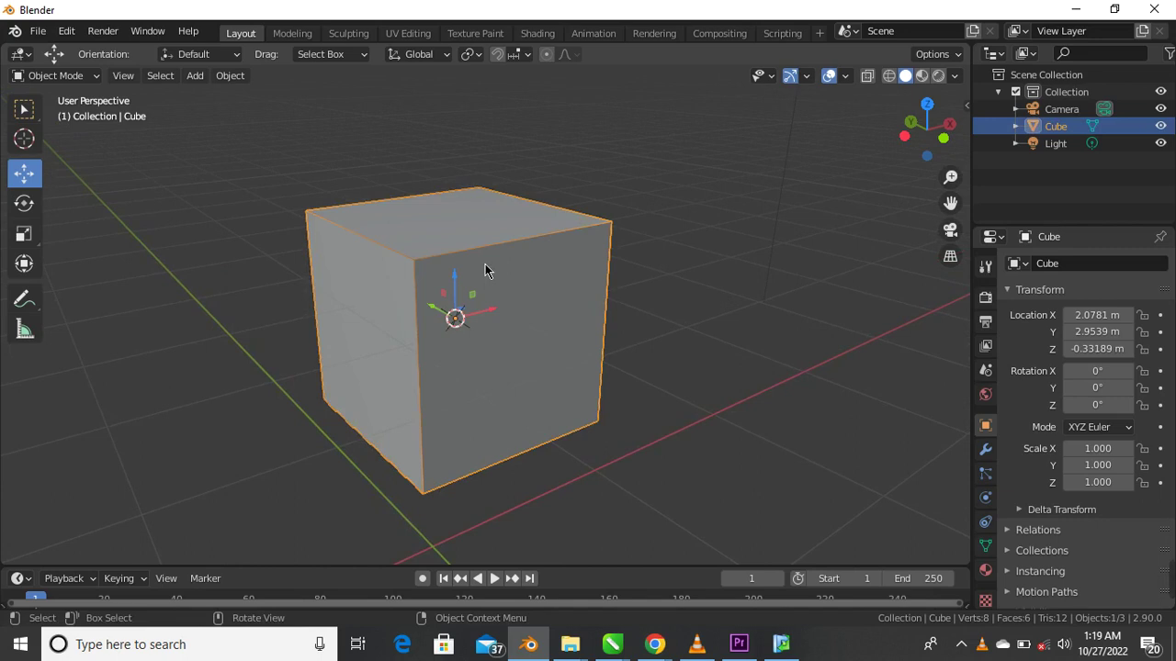
Step: Toggle the selected cube between Edit Mode and Object Mode, finishing in Edit Mode
{"action": "key", "text": "Tab"}
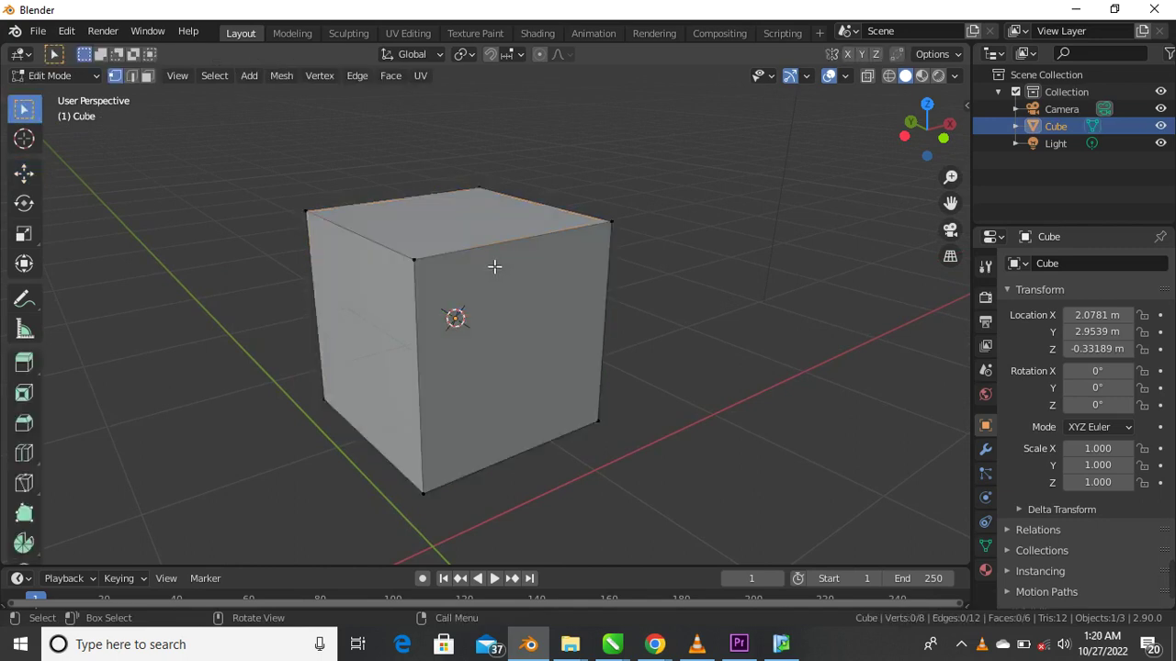
{"action": "key", "text": "Tab"}
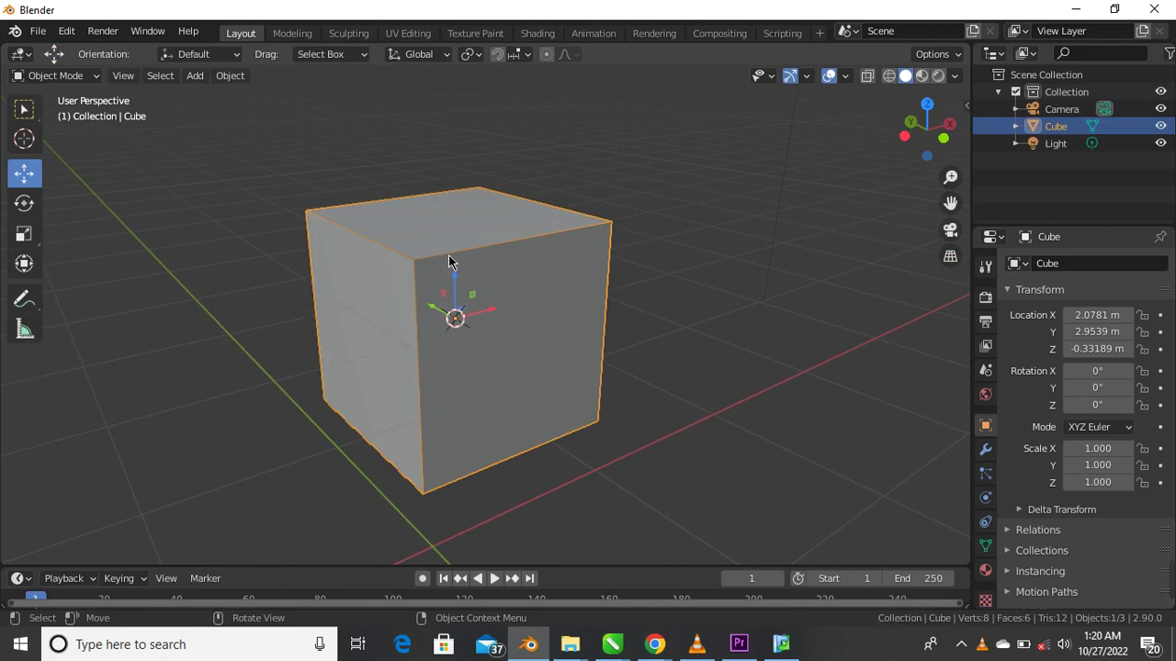
{"action": "key", "text": "Tab"}
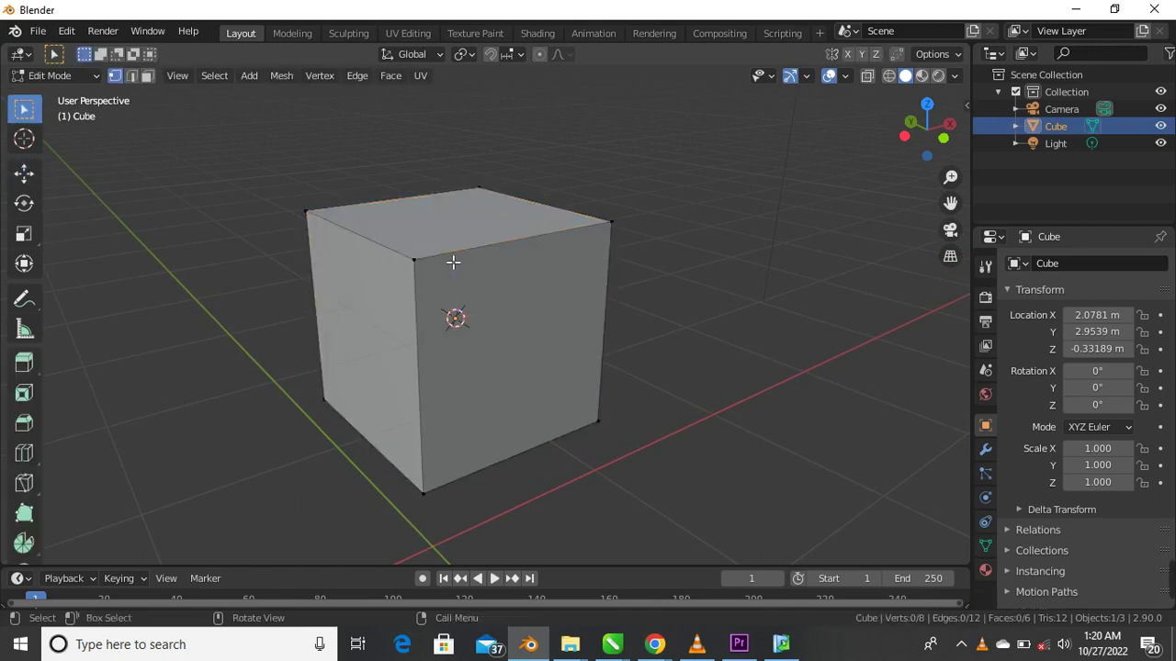
{"action": "key", "text": "Tab"}
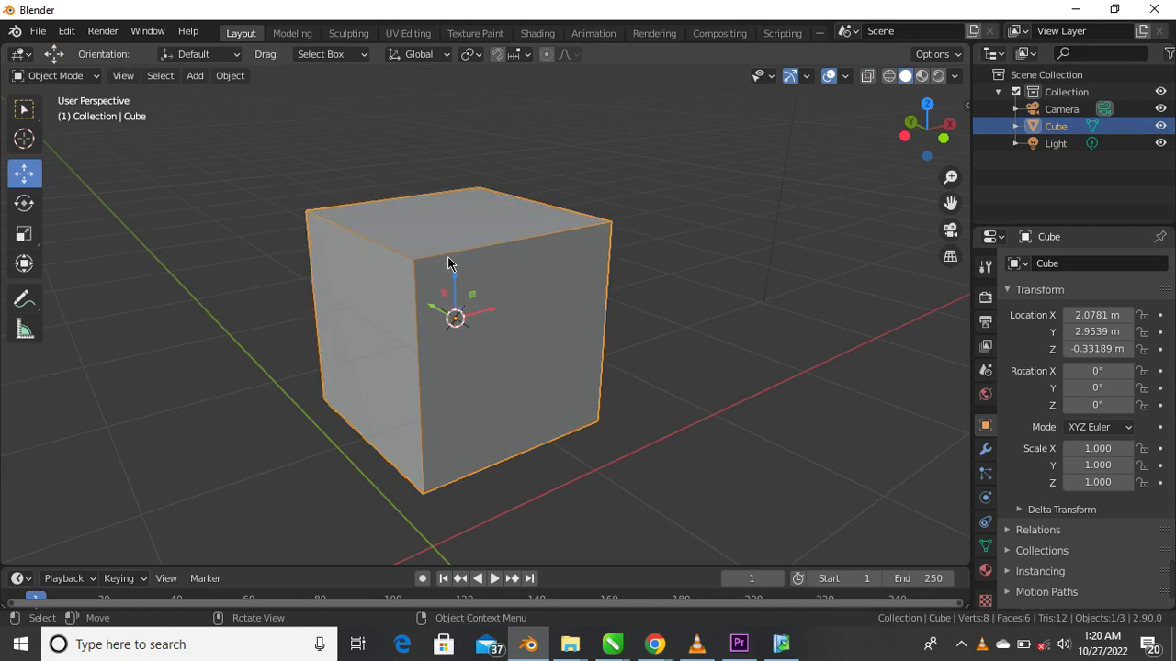
{"action": "key", "text": "Tab"}
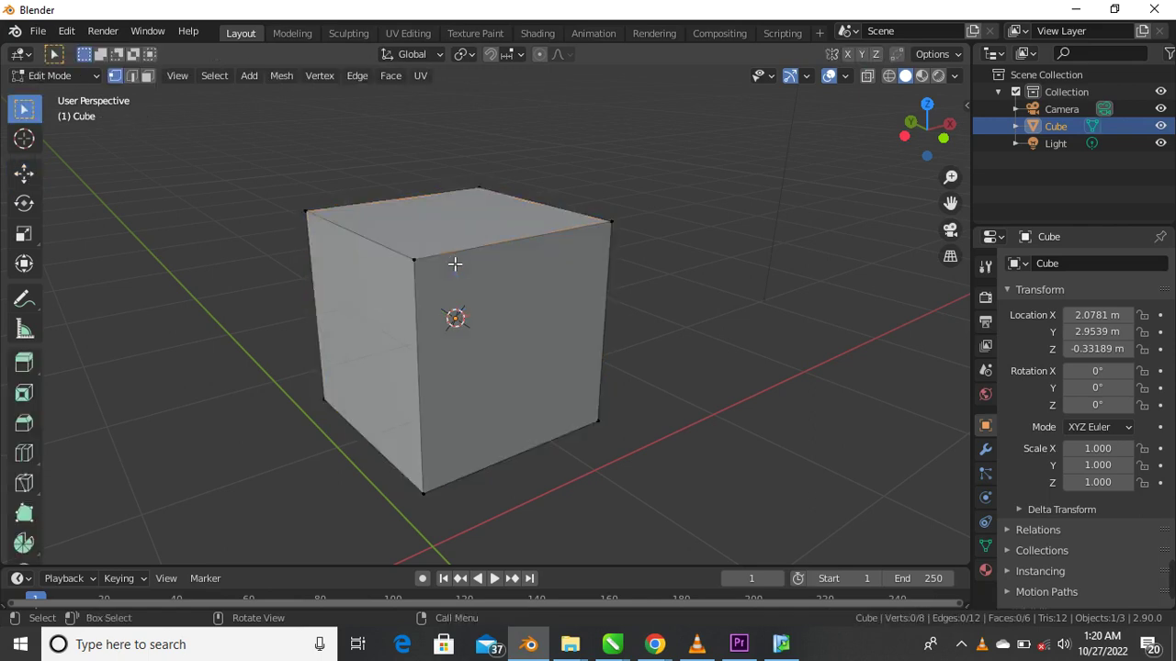
Step: Select the cube's nearest top corner vertex and activate the Move tool
{"action": "middle_click_drag", "start_coordinate": [436, 270], "coordinate": [378, 306]}
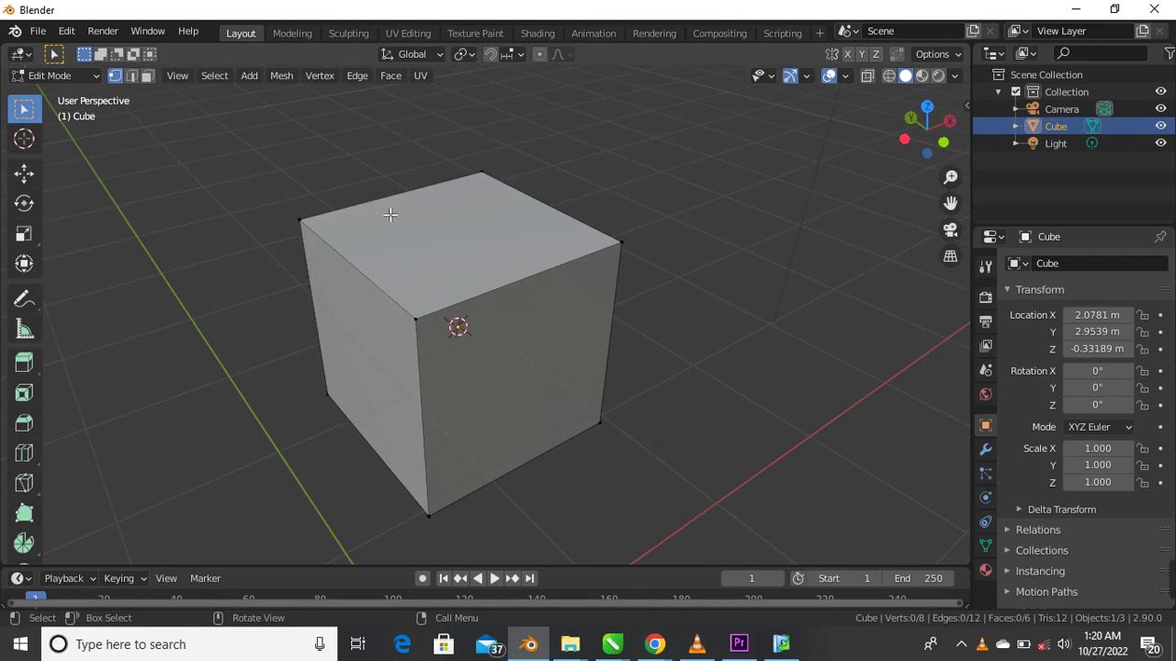
{"action": "left_click", "coordinate": [418, 319]}
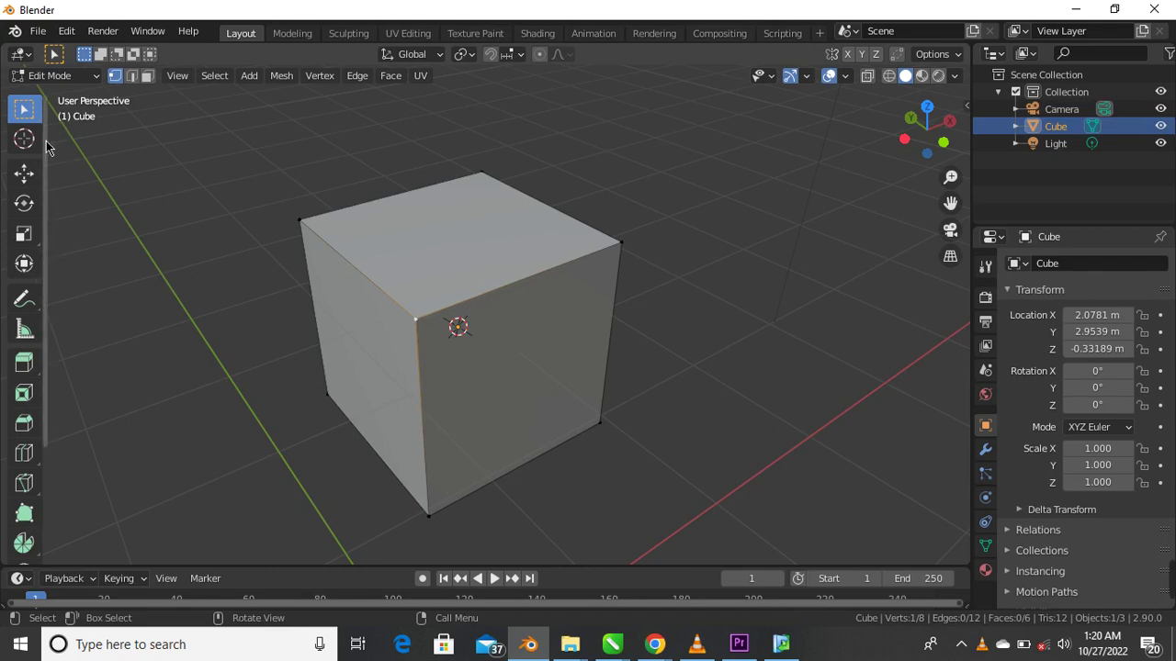
{"action": "left_click", "coordinate": [23, 174]}
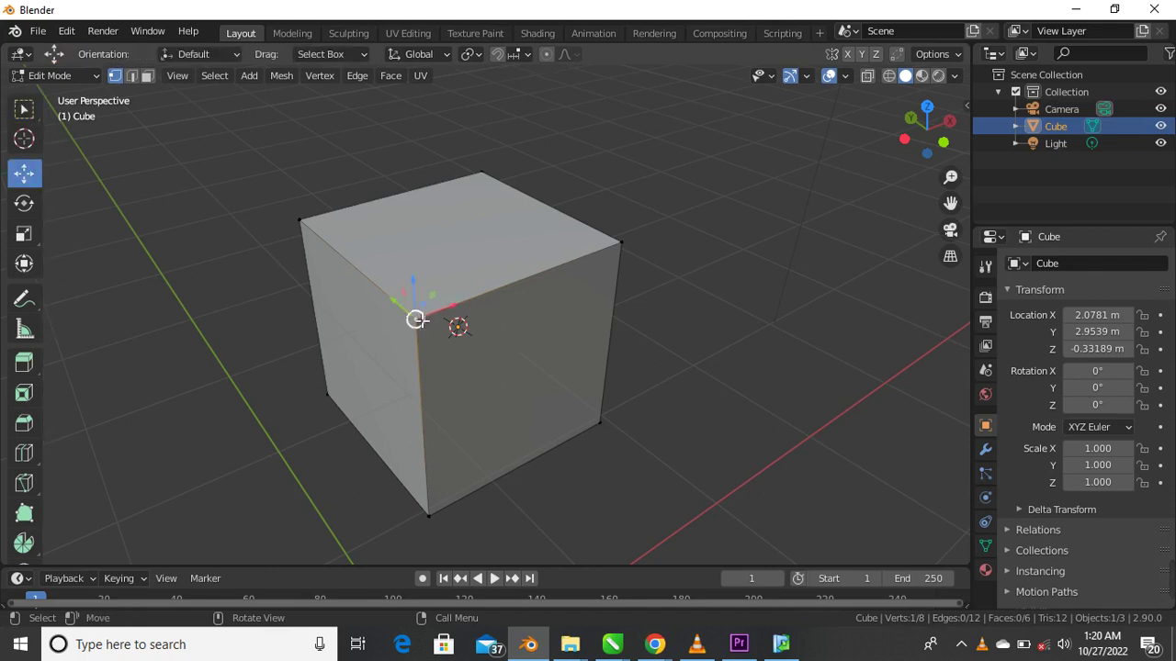
Step: Select the other three top corner vertices of the cube one by one, finishing back on the nearest top corner
{"action": "scroll", "coordinate": [426, 322], "scroll_direction": "up", "scroll_amount": 1}
{"action": "mouse_move", "coordinate": [428, 322]}
{"action": "middle_mouse_down"}
{"action": "mouse_move", "coordinate": [429, 307]}
{"action": "mouse_move", "coordinate": [430, 318]}
{"action": "middle_mouse_up"}
{"action": "scroll", "coordinate": [418, 340], "scroll_direction": "down", "scroll_amount": 5}
{"action": "scroll", "coordinate": [315, 349], "scroll_direction": "up", "scroll_amount": 4}
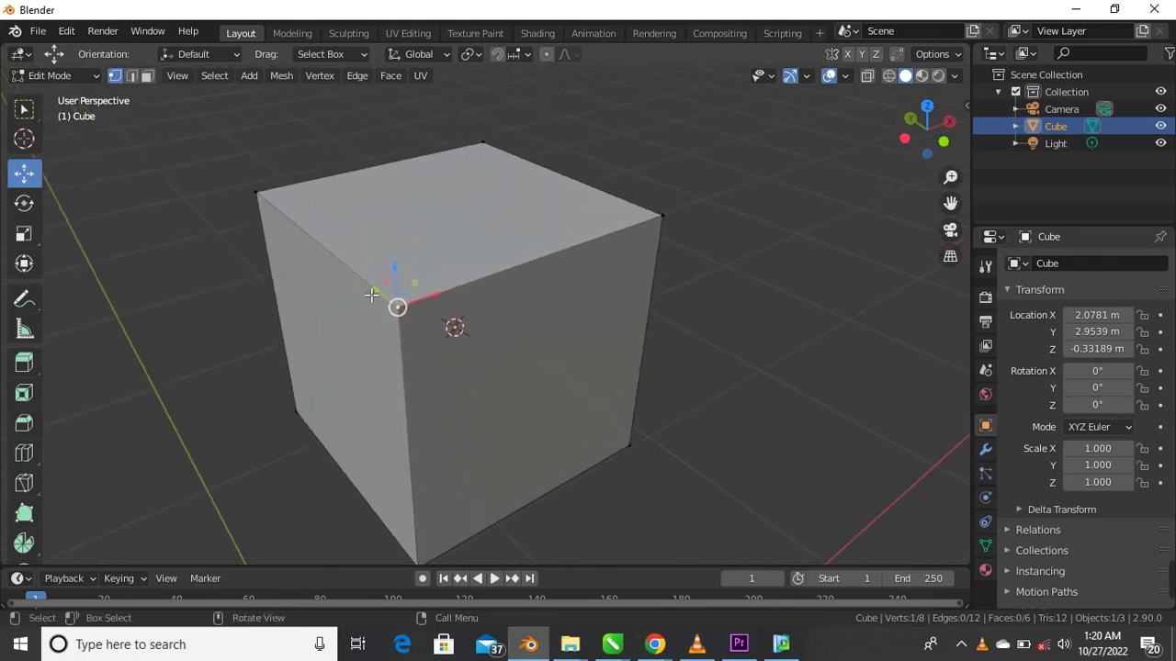
{"action": "scroll", "coordinate": [434, 292], "scroll_direction": "up", "scroll_amount": 2}
{"action": "middle_click_drag", "start_coordinate": [435, 292], "coordinate": [445, 298], "text": "shift"}
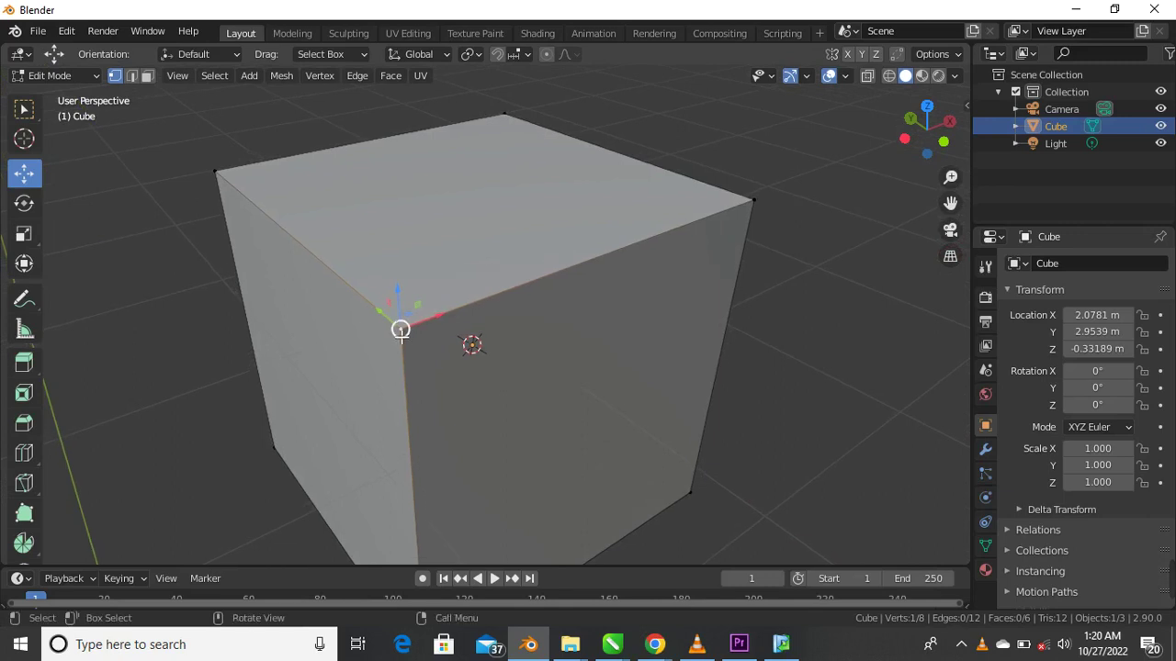
{"action": "left_click", "coordinate": [753, 200]}
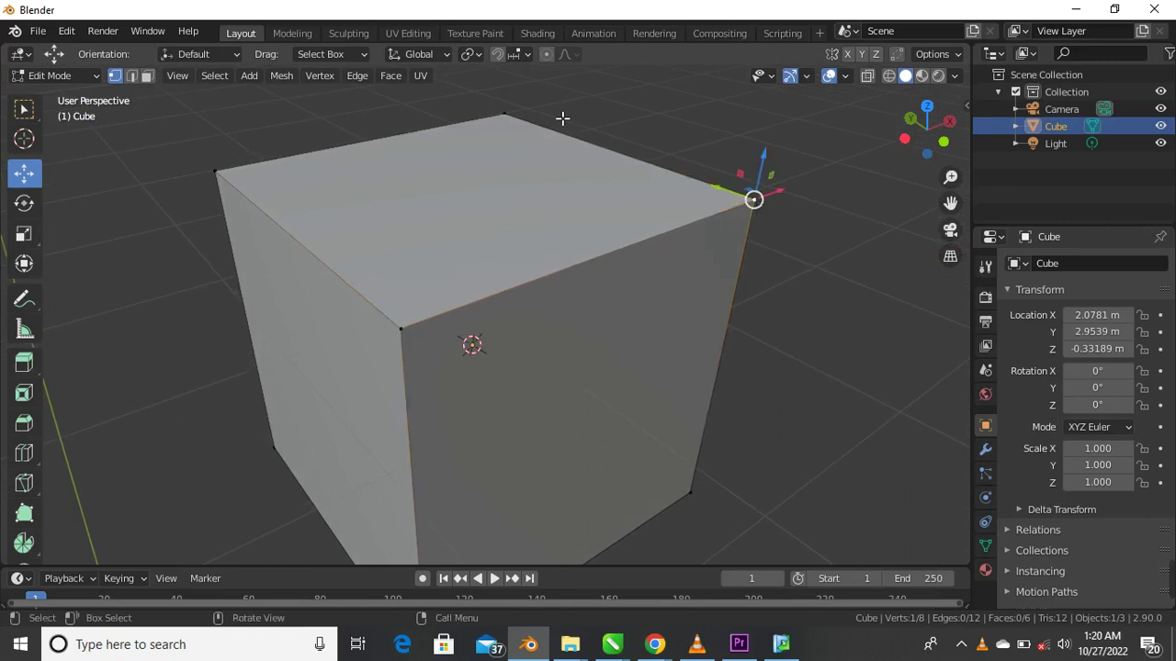
{"action": "left_click", "coordinate": [505, 114]}
{"action": "left_click", "coordinate": [216, 172]}
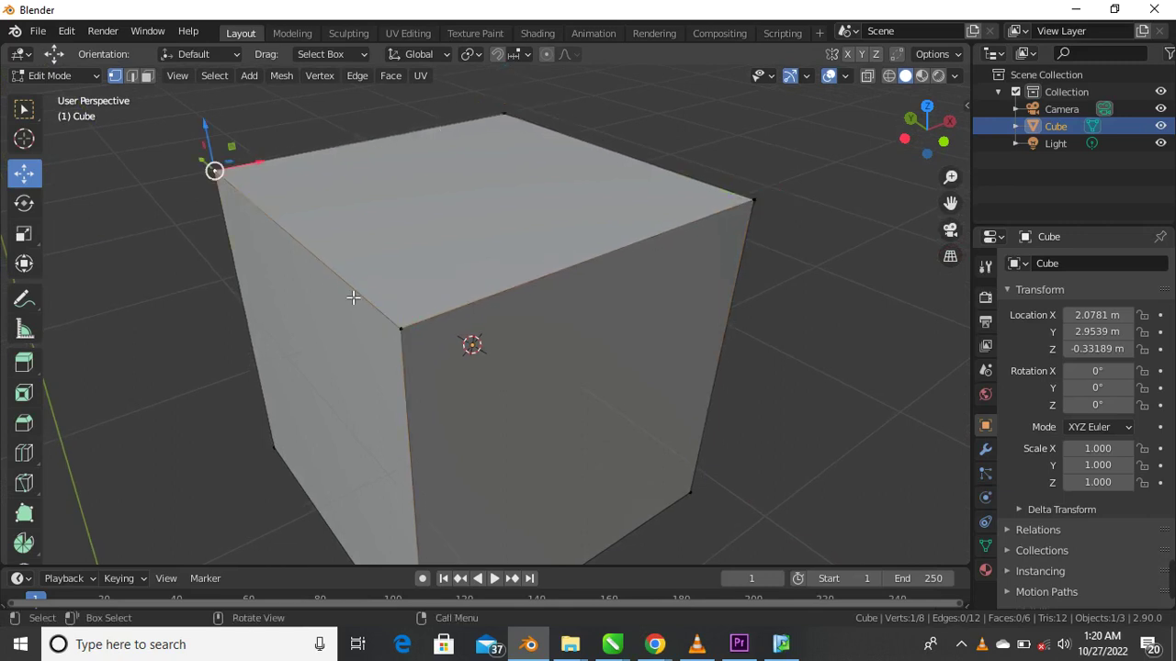
{"action": "left_click", "coordinate": [408, 329]}
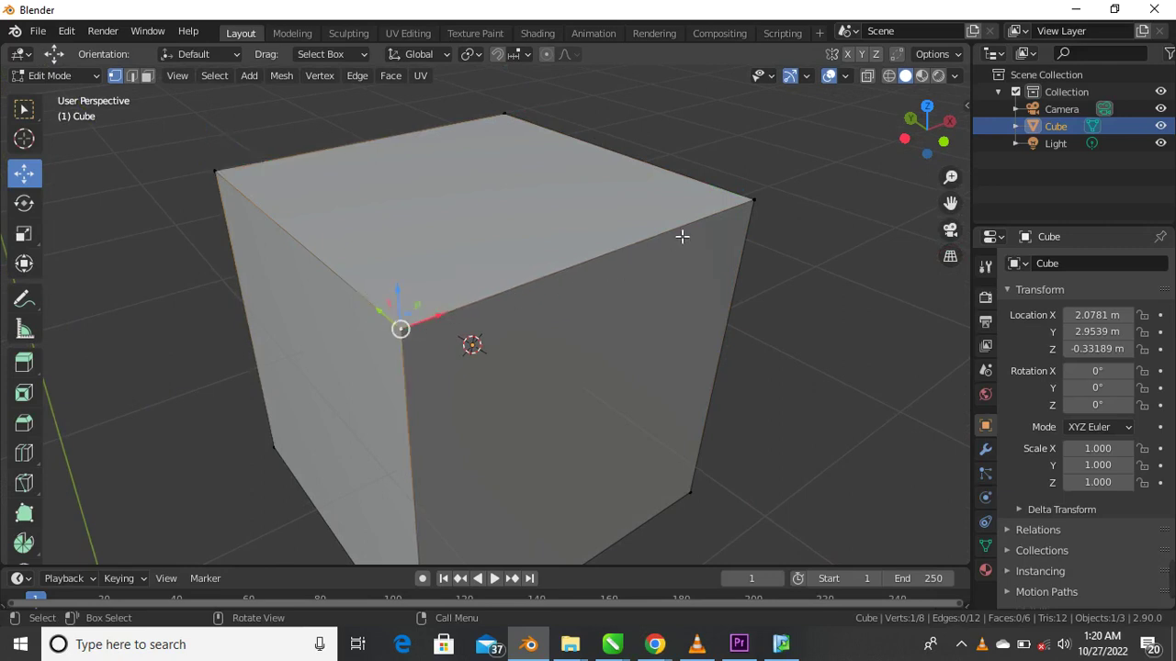
Step: Cycle the vertex selection through the cube's top corners individually, finishing on the far top corner
{"action": "left_click", "coordinate": [733, 208]}
{"action": "left_click", "coordinate": [505, 114]}
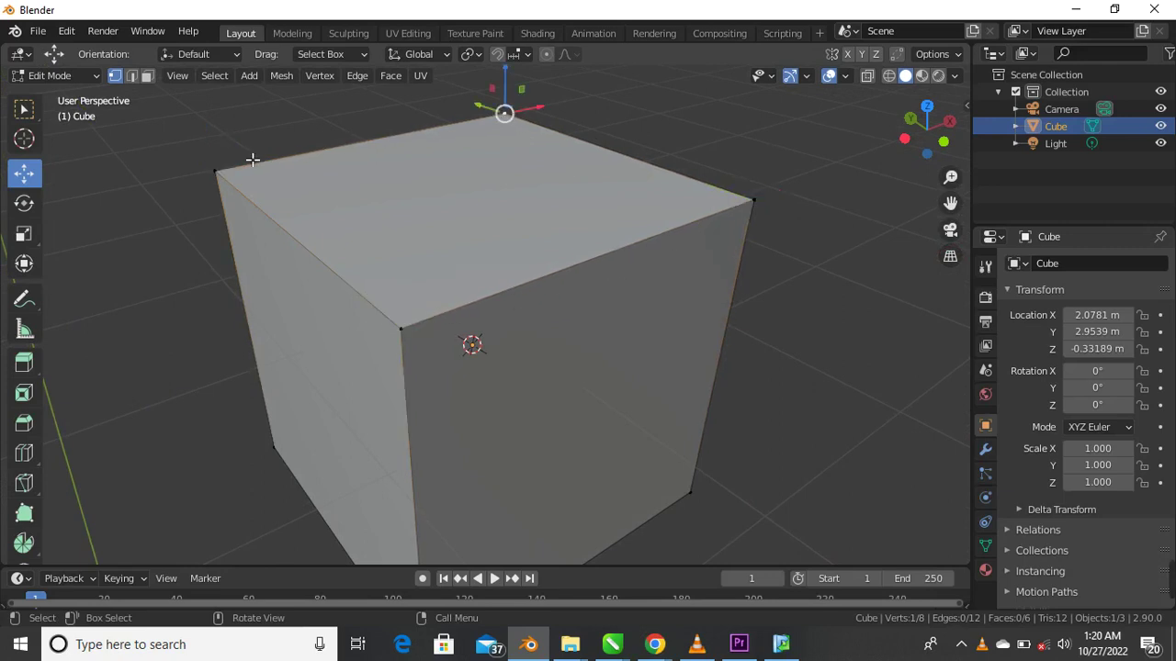
{"action": "left_click", "coordinate": [216, 172]}
{"action": "left_click", "coordinate": [410, 329]}
{"action": "left_click", "coordinate": [756, 201]}
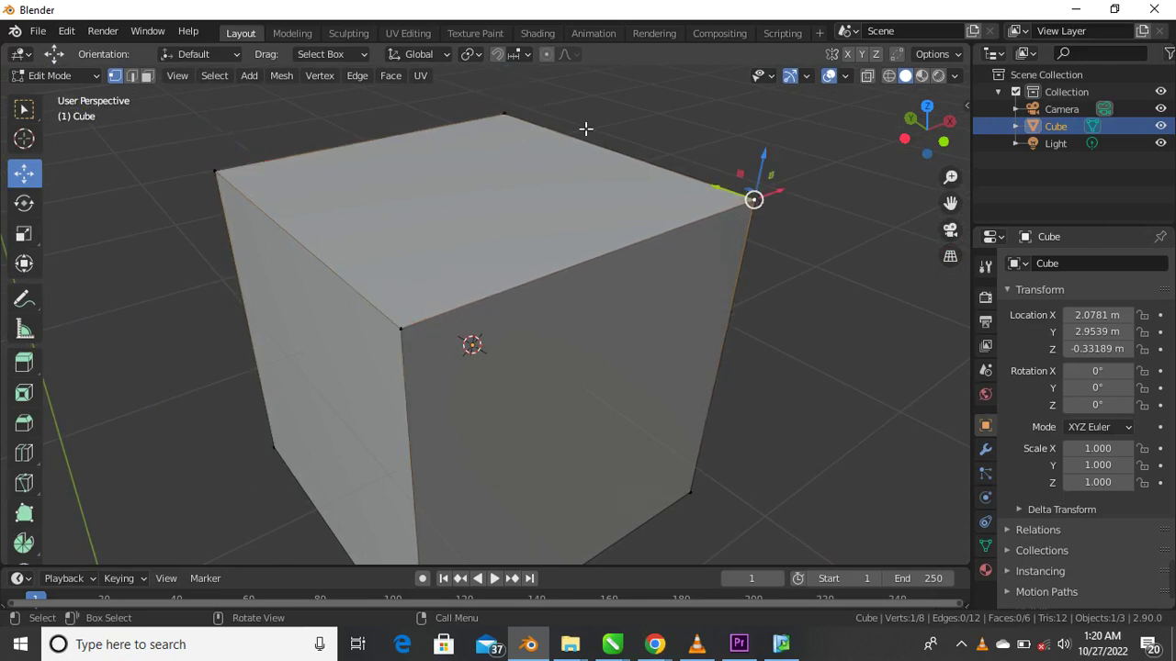
{"action": "left_click", "coordinate": [508, 114]}
Step: Select the left top corner vertex and extend the selection to the nearest, right and far top corners
{"action": "left_click", "coordinate": [241, 181]}
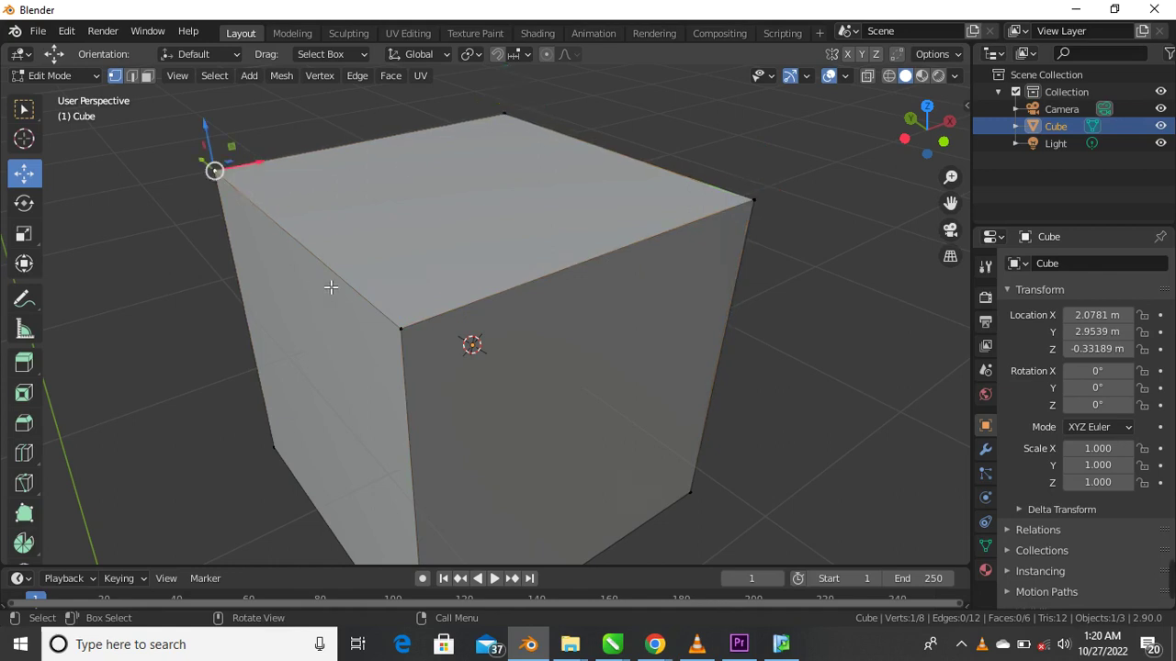
{"action": "left_click", "coordinate": [408, 328], "text": "shift"}
{"action": "left_click", "coordinate": [755, 201], "text": "shift"}
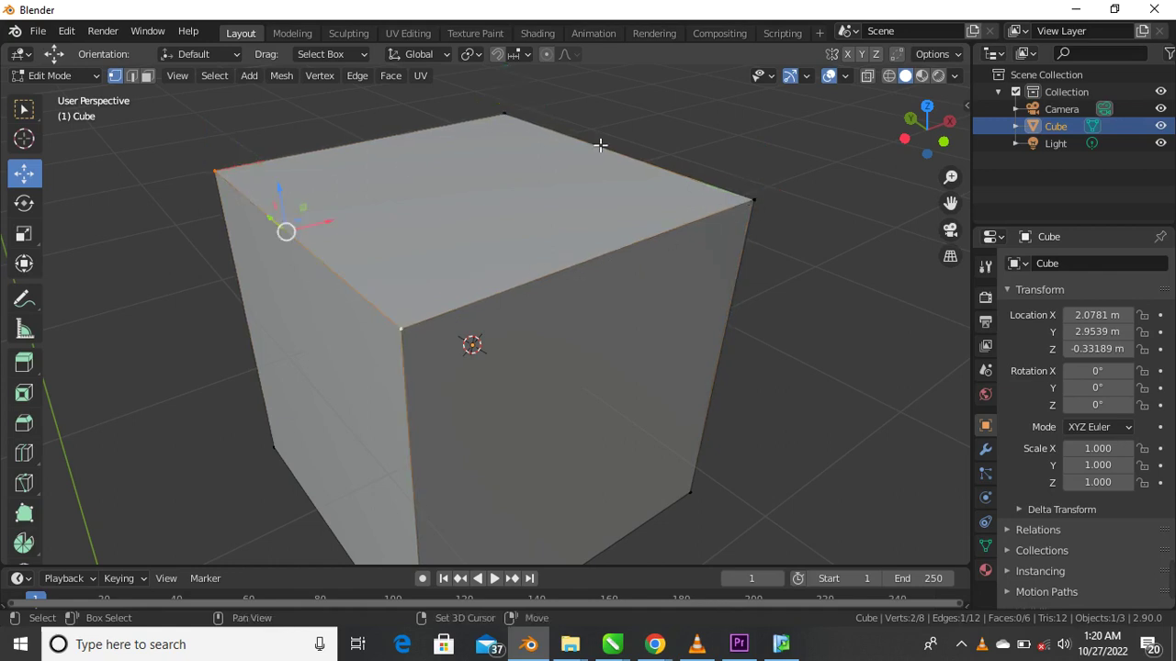
{"action": "left_click", "coordinate": [504, 116], "text": "shift"}
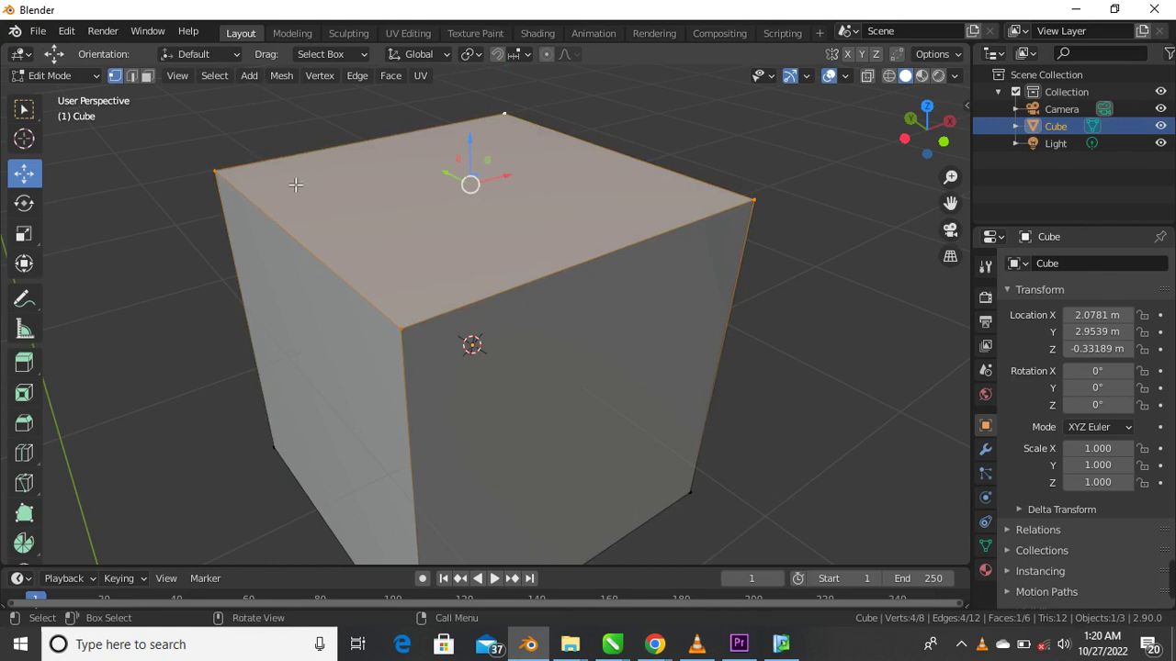
Step: Clear the selection and select all four top vertices together again, starting from the nearest corner
{"action": "key", "text": "alt+a"}
{"action": "left_click", "coordinate": [401, 327]}
{"action": "left_click", "coordinate": [756, 204], "text": "shift"}
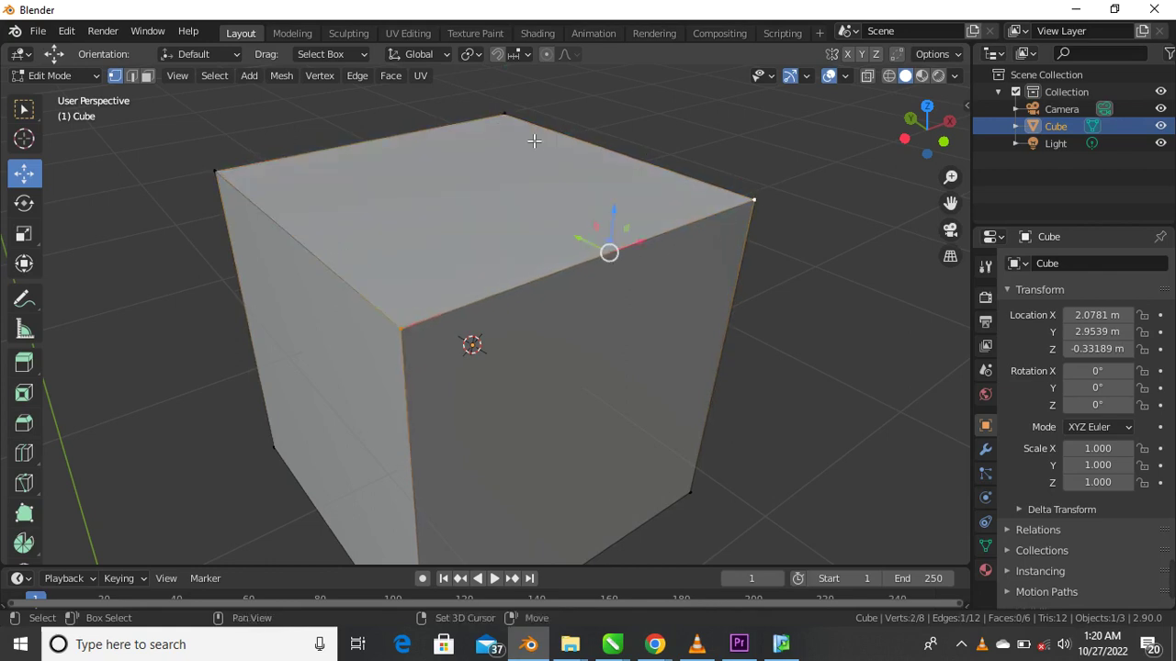
{"action": "left_click", "coordinate": [505, 118], "text": "shift"}
{"action": "left_click", "coordinate": [227, 171], "text": "shift"}
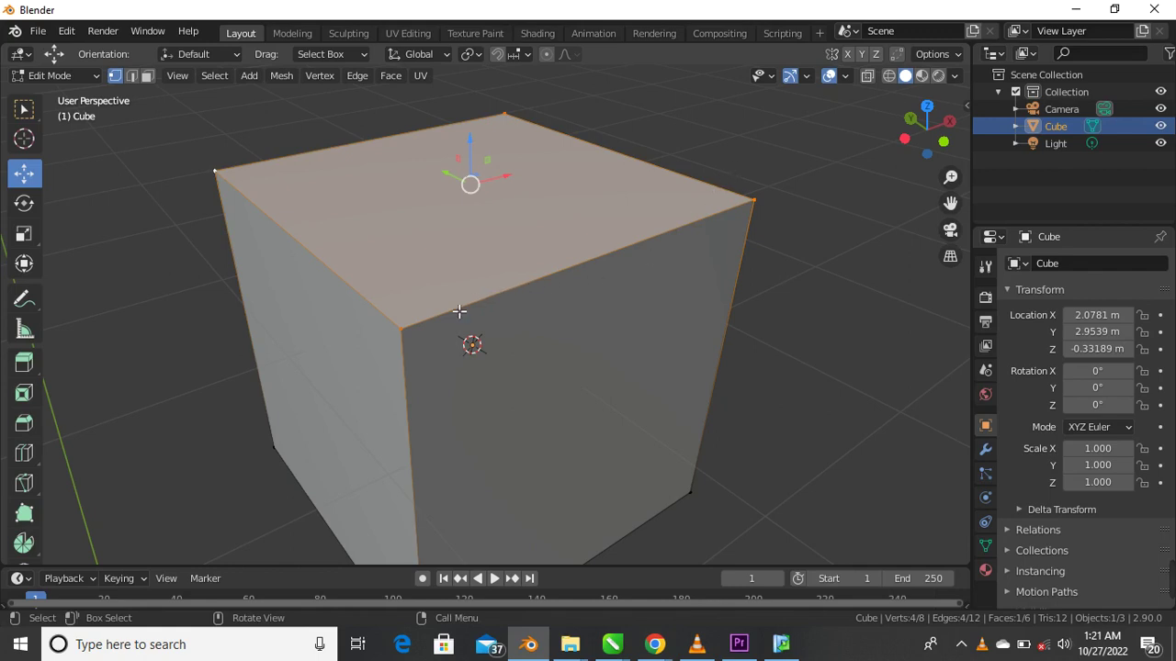
Step: Select the nearest and right top corner vertices together, then clear the selection
{"action": "left_click", "coordinate": [392, 332]}
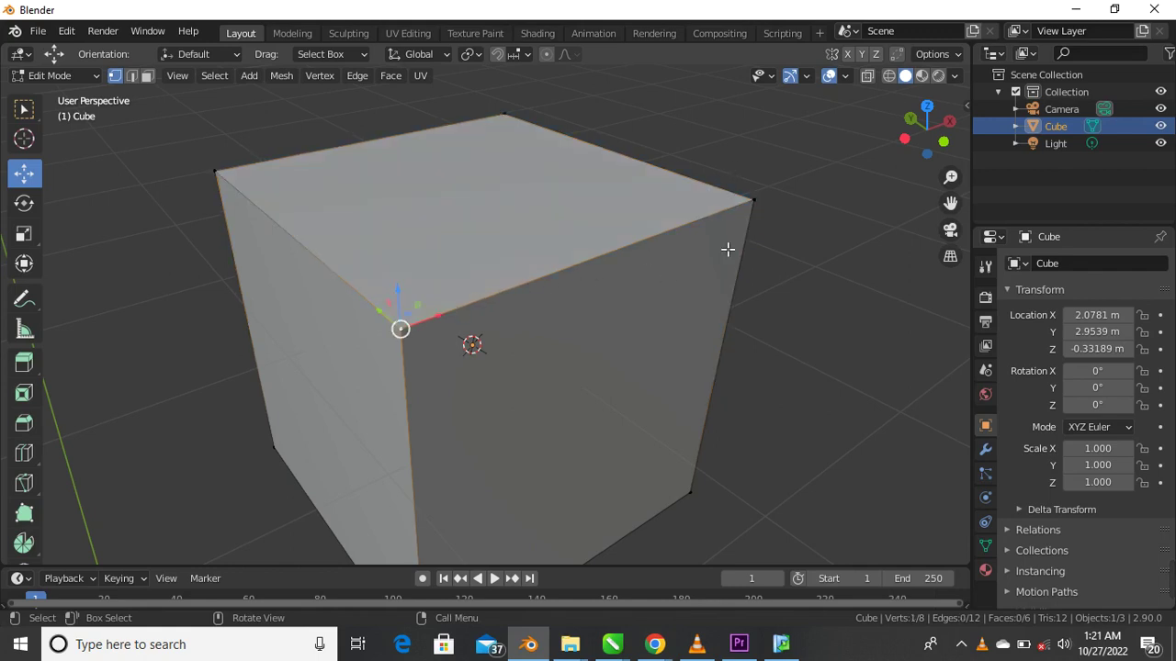
{"action": "left_click", "coordinate": [756, 211], "text": "shift"}
{"action": "left_click", "coordinate": [414, 325], "text": "shift"}
{"action": "left_click", "coordinate": [415, 325], "text": "shift"}
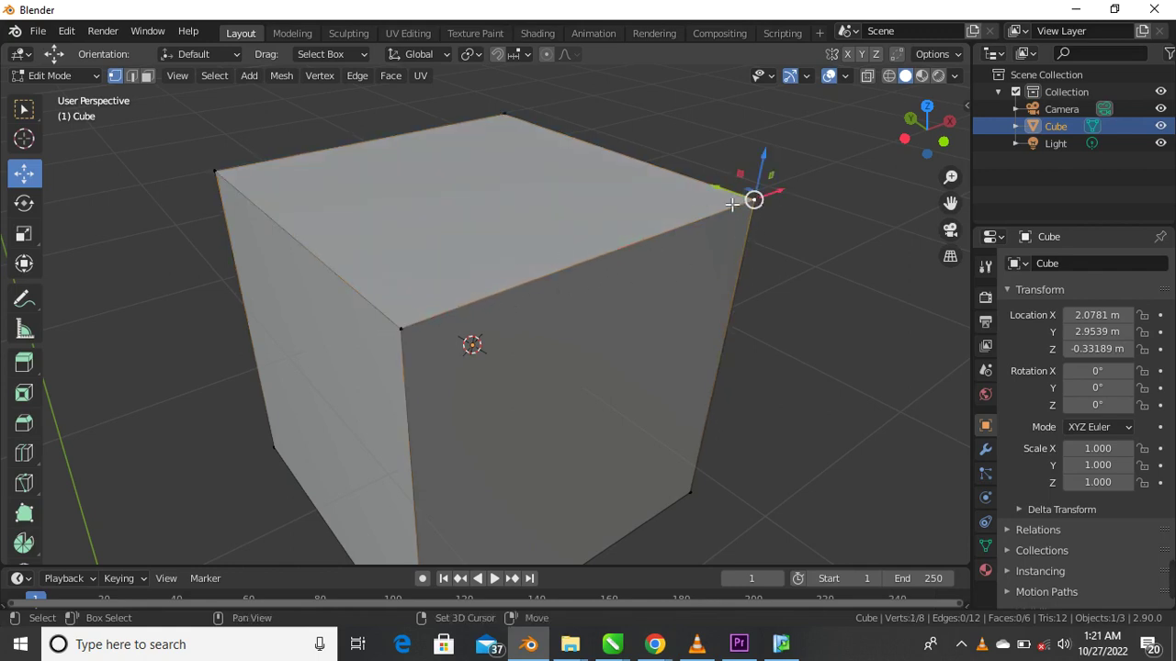
{"action": "left_click", "coordinate": [754, 199], "text": "shift"}
{"action": "left_click", "coordinate": [400, 328], "text": "shift"}
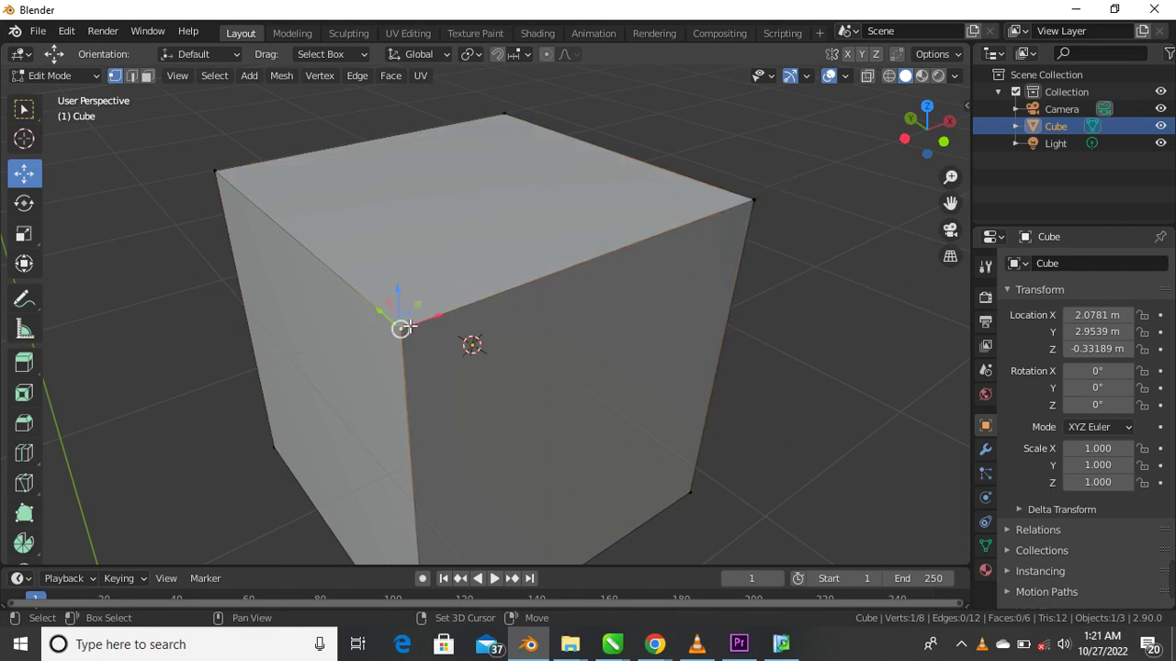
{"action": "left_click", "coordinate": [753, 200], "text": "shift"}
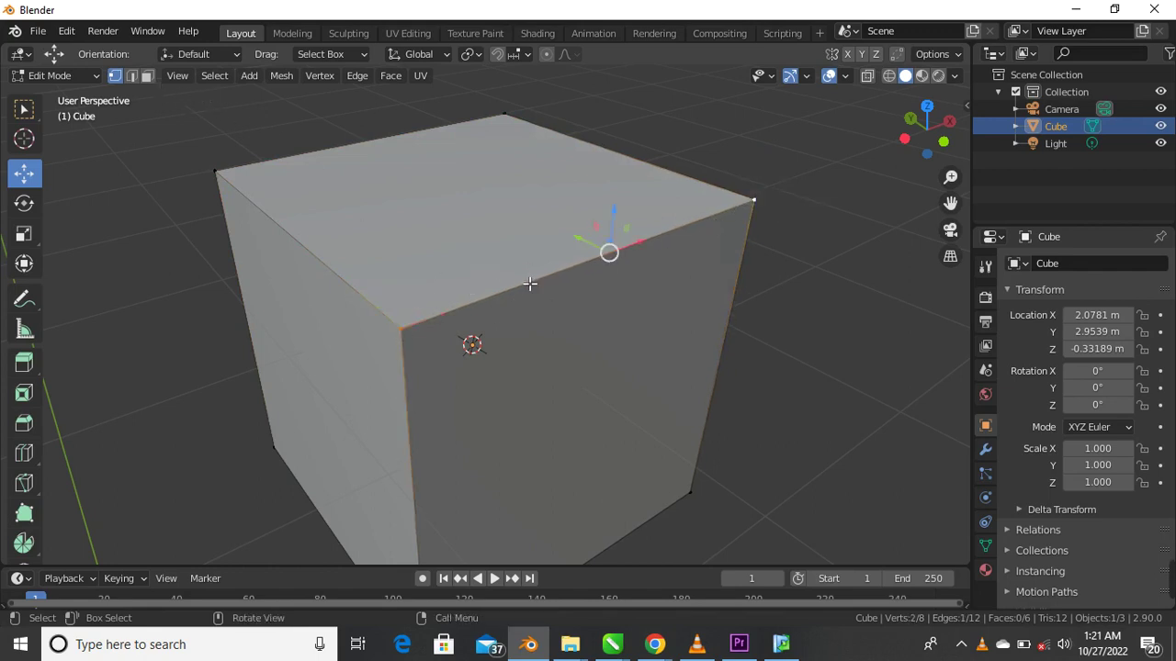
{"action": "key", "text": "b"}
{"action": "left_click_drag", "start_coordinate": [528, 232], "coordinate": [553, 382]}
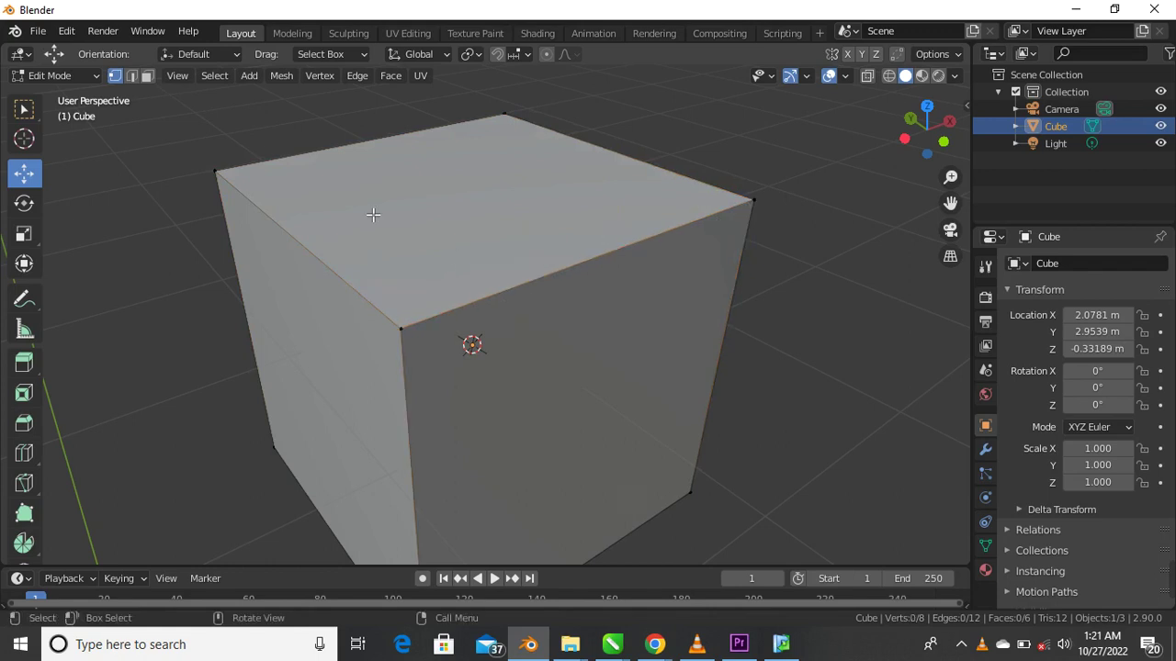
Step: Switch to edge selection and select the top face's four edges one at a time
{"action": "left_click", "coordinate": [131, 77]}
{"action": "left_click", "coordinate": [587, 267]}
{"action": "left_click", "coordinate": [655, 164]}
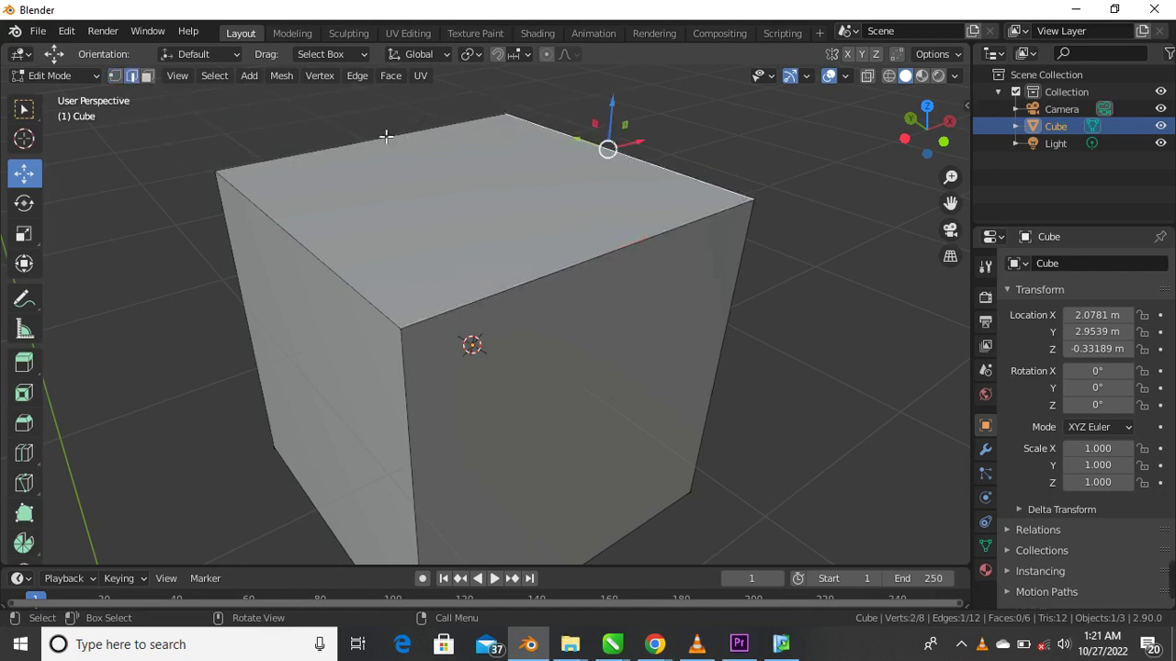
{"action": "left_click", "coordinate": [386, 137]}
{"action": "left_click", "coordinate": [331, 258]}
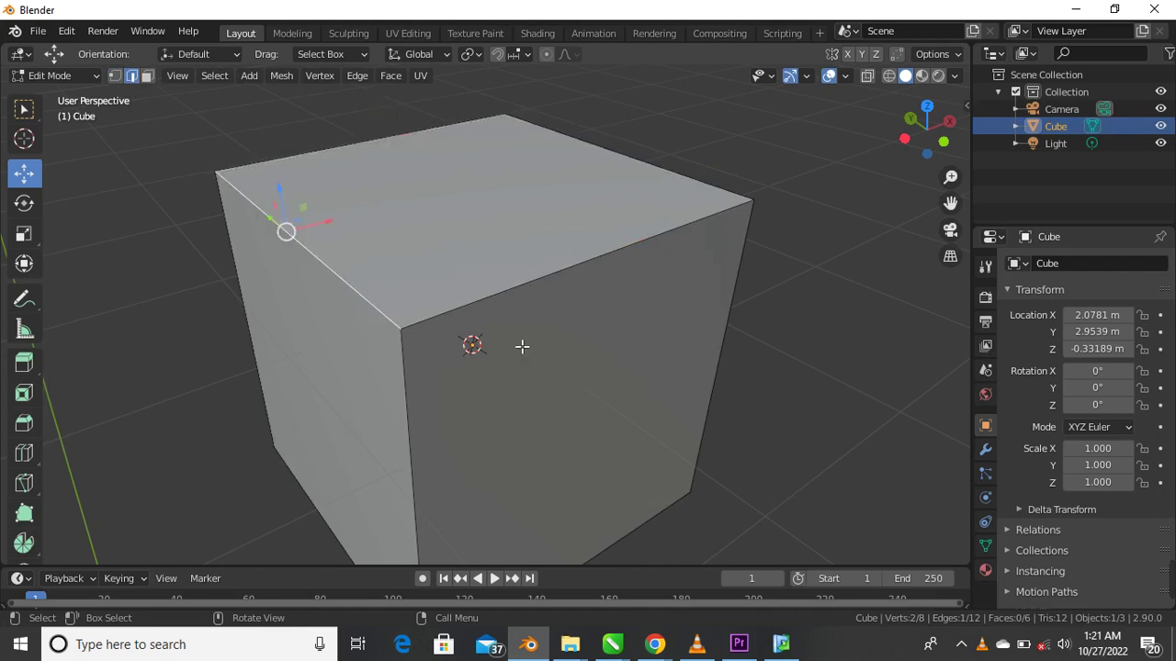
Step: Cycle through the top face's edges again, finishing on the back edge between the left and far corners
{"action": "left_click", "coordinate": [548, 280]}
{"action": "left_click", "coordinate": [651, 162]}
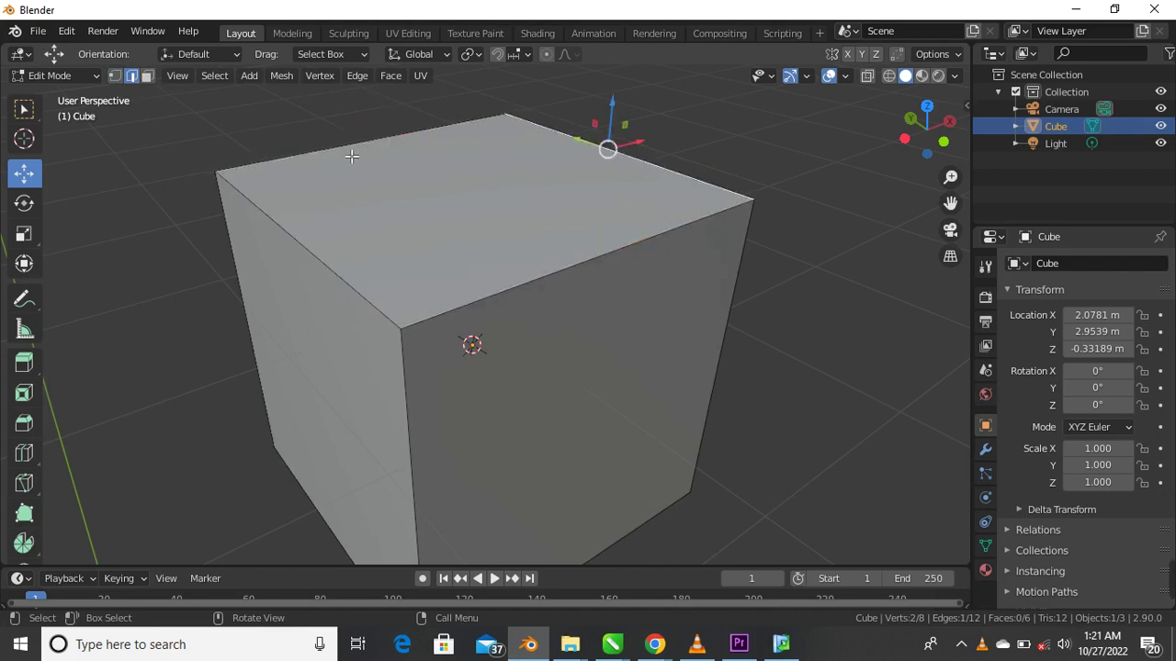
{"action": "left_click", "coordinate": [353, 153]}
{"action": "left_click", "coordinate": [309, 238]}
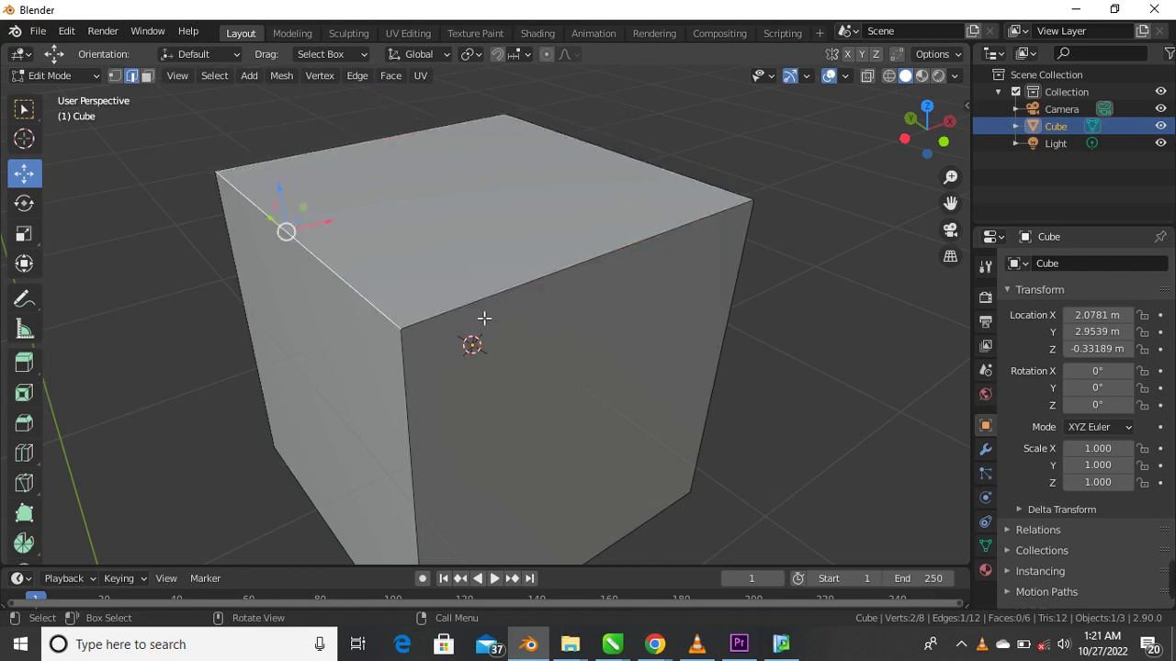
{"action": "left_click", "coordinate": [592, 270]}
{"action": "left_click", "coordinate": [656, 188]}
{"action": "left_click", "coordinate": [365, 135]}
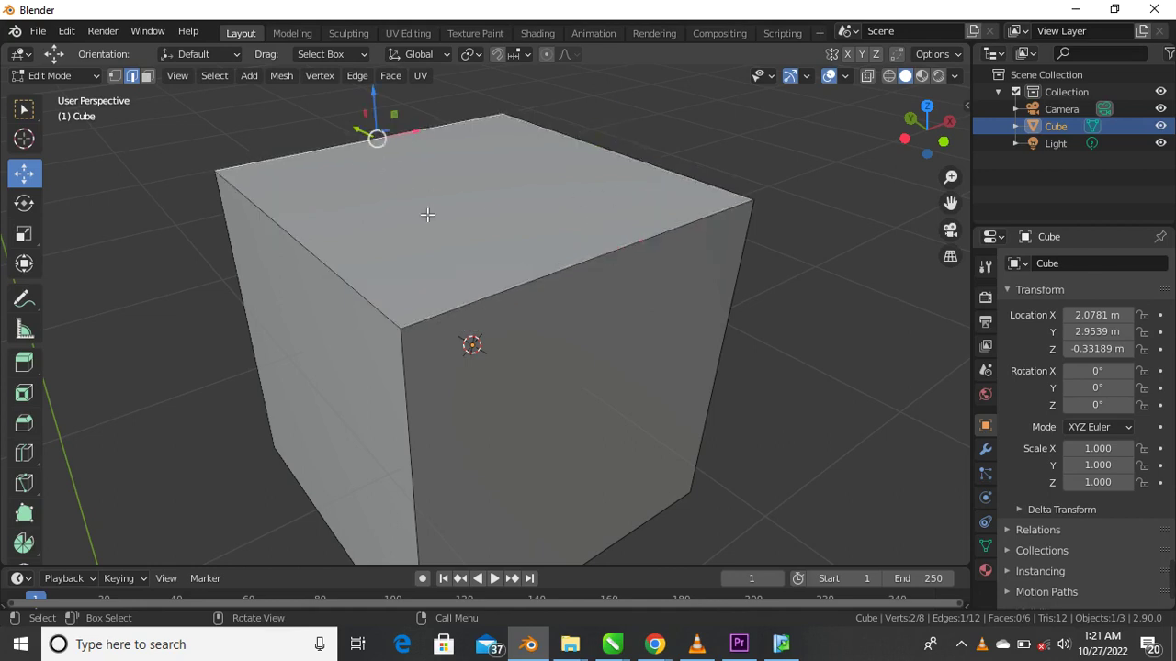
Step: Switch to face selection and select the top, right front and left faces of the cube individually
{"action": "left_click", "coordinate": [146, 76]}
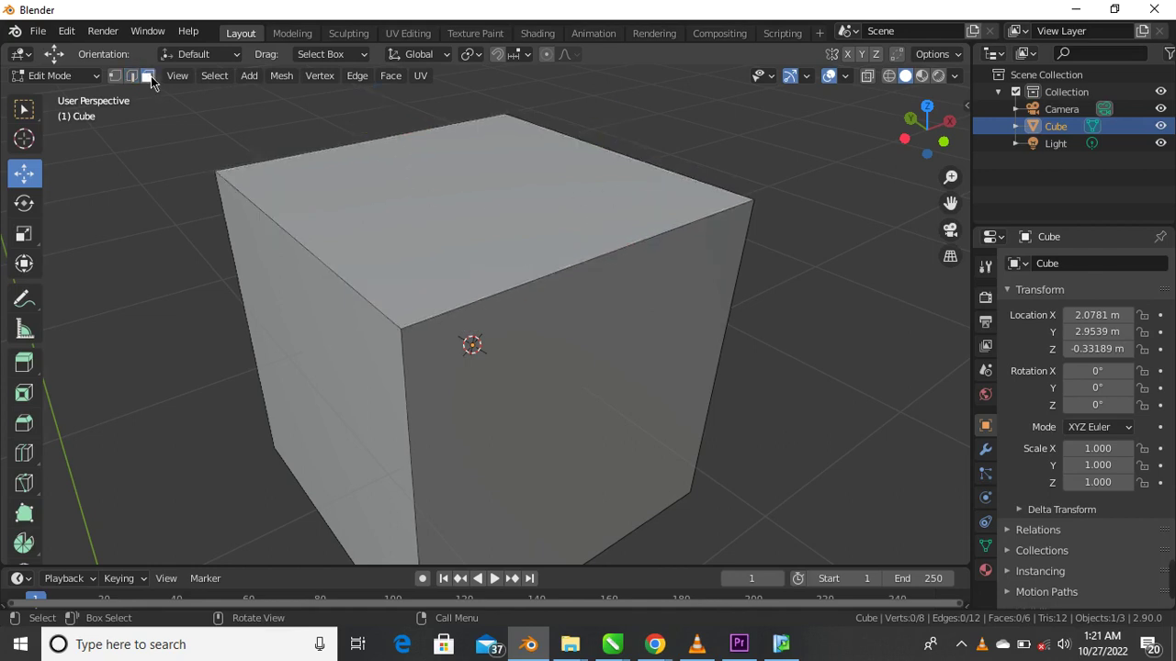
{"action": "left_click", "coordinate": [452, 236]}
{"action": "left_click", "coordinate": [577, 395]}
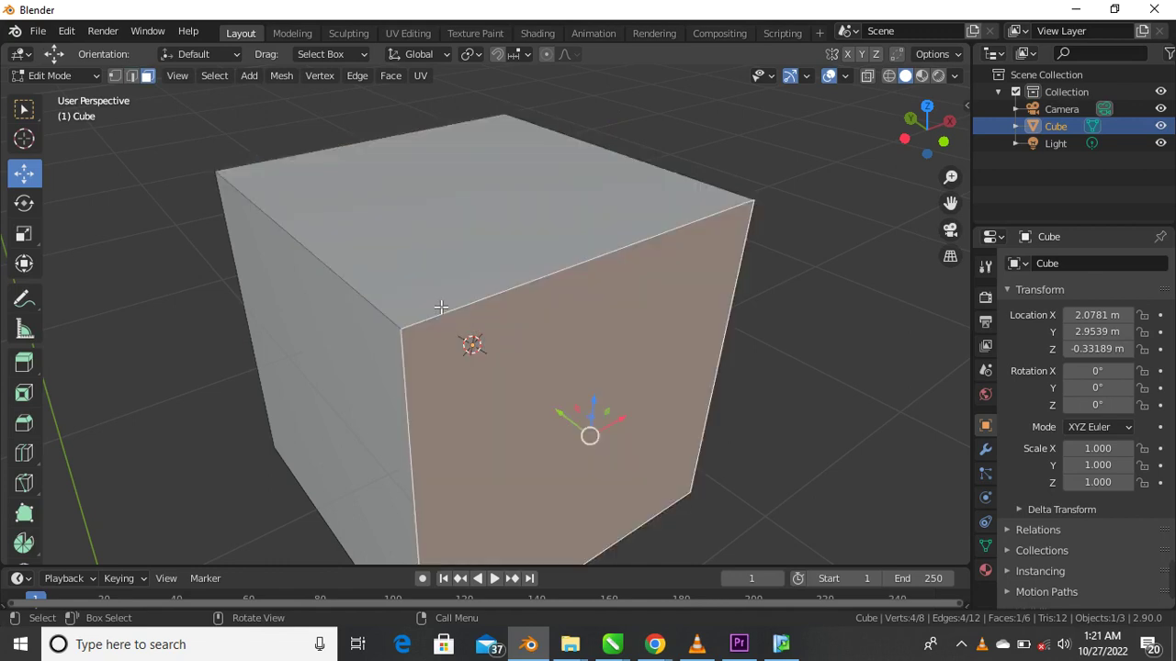
{"action": "middle_click_drag", "start_coordinate": [577, 395], "coordinate": [472, 318]}
{"action": "left_click", "coordinate": [472, 317]}
{"action": "left_click", "coordinate": [347, 437]}
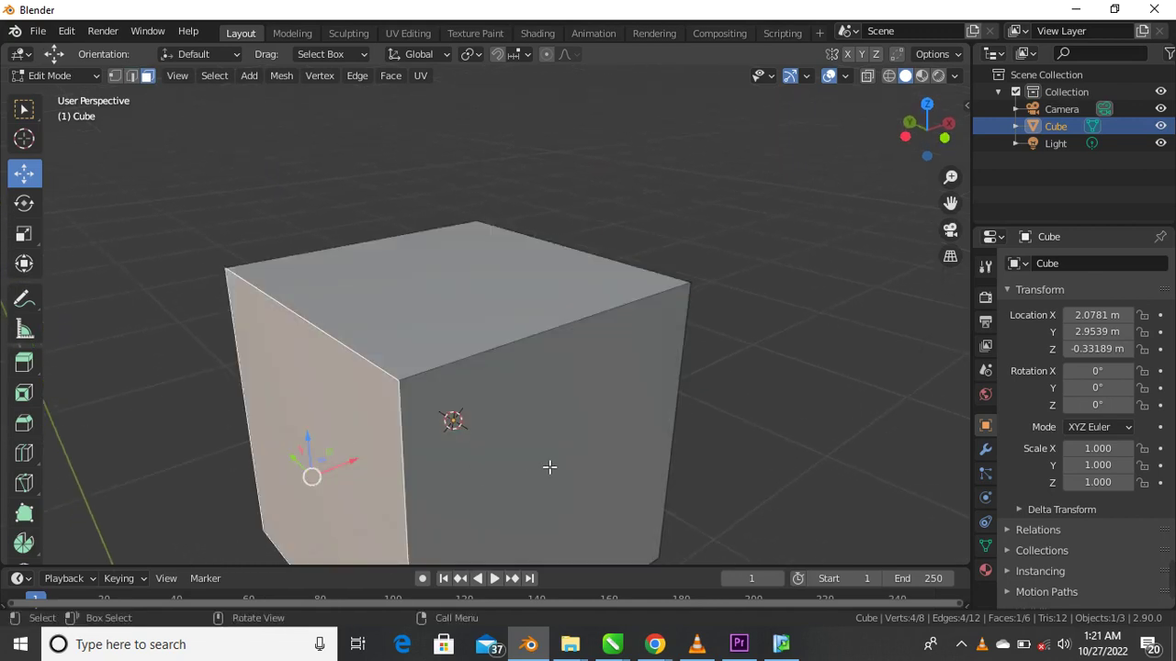
Step: Select the cube's right front face and add the left and top faces to the selection
{"action": "left_click", "coordinate": [549, 467]}
{"action": "middle_click_drag", "start_coordinate": [520, 447], "coordinate": [454, 458]}
{"action": "left_click", "coordinate": [379, 450], "text": "shift"}
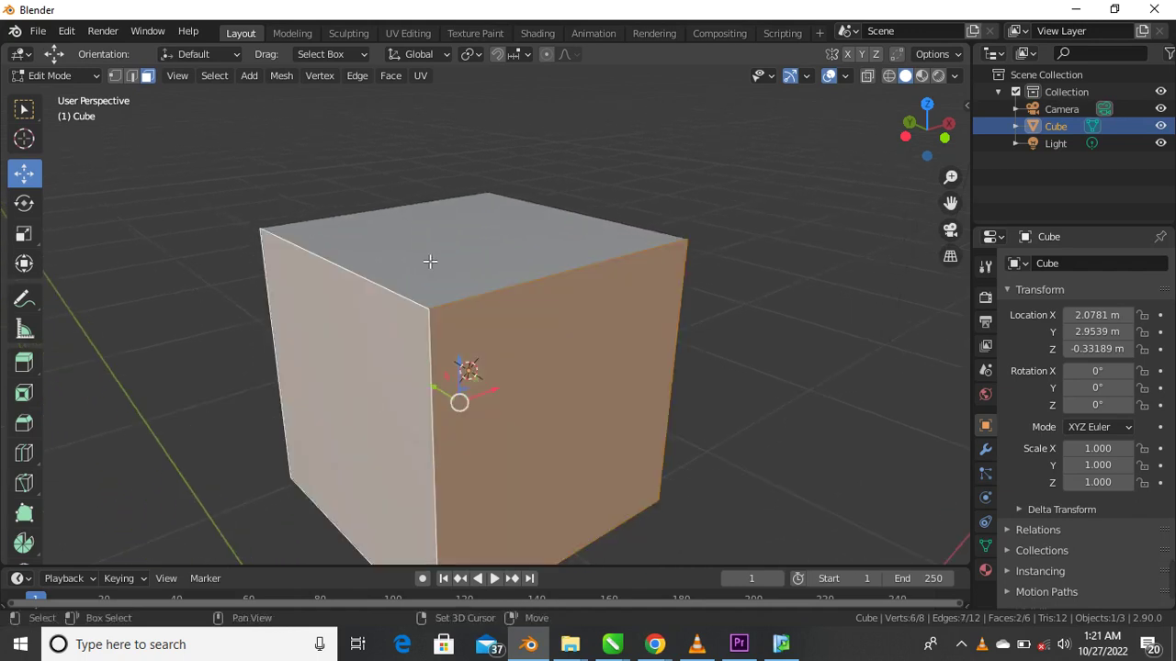
{"action": "left_click", "coordinate": [430, 261], "text": "shift"}
Step: Toggle the right front face out of and back into the selection repeatedly, then deselect the top and left faces
{"action": "left_click", "coordinate": [593, 368], "text": "shift"}
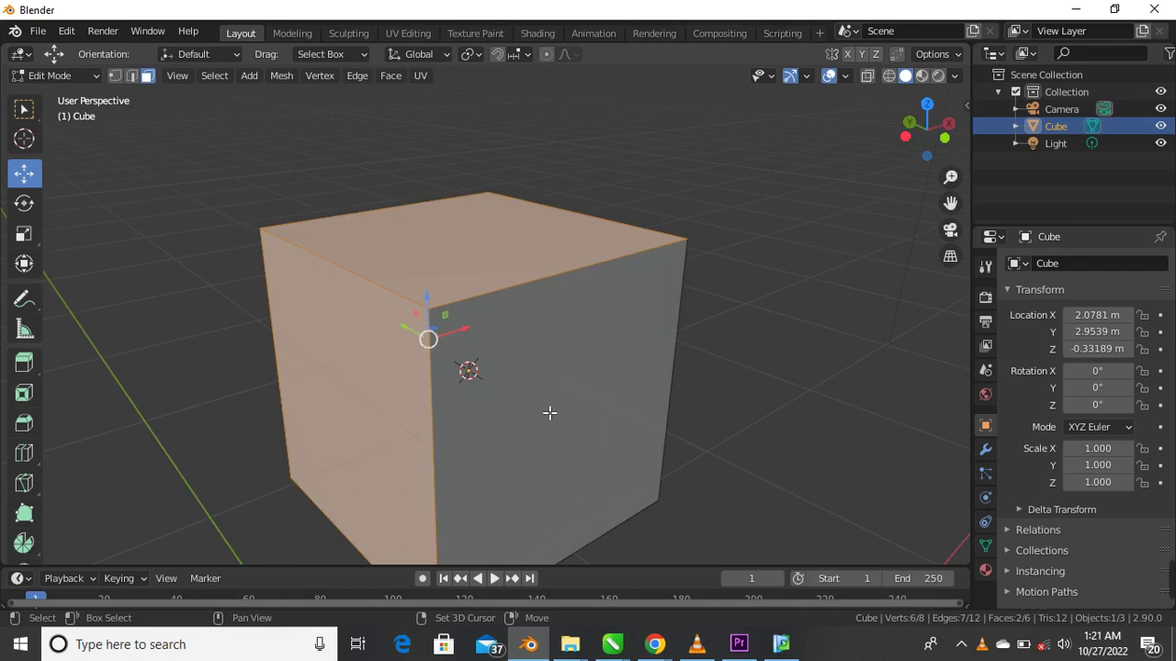
{"action": "left_click", "coordinate": [495, 389], "text": "shift"}
{"action": "left_click", "coordinate": [544, 395], "text": "shift"}
{"action": "left_click", "coordinate": [540, 415], "text": "shift"}
{"action": "left_click", "coordinate": [551, 450], "text": "shift"}
{"action": "left_click", "coordinate": [538, 404], "text": "shift"}
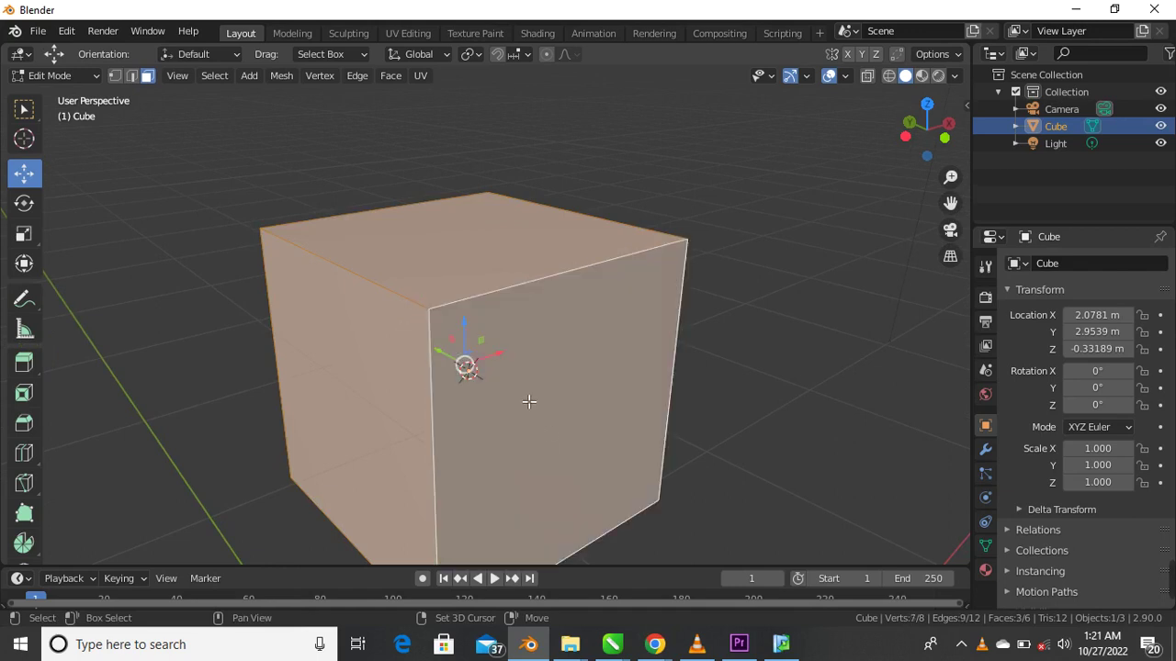
{"action": "left_click", "coordinate": [530, 404], "text": "shift"}
{"action": "left_click", "coordinate": [535, 421], "text": "shift"}
{"action": "left_click", "coordinate": [542, 448], "text": "shift"}
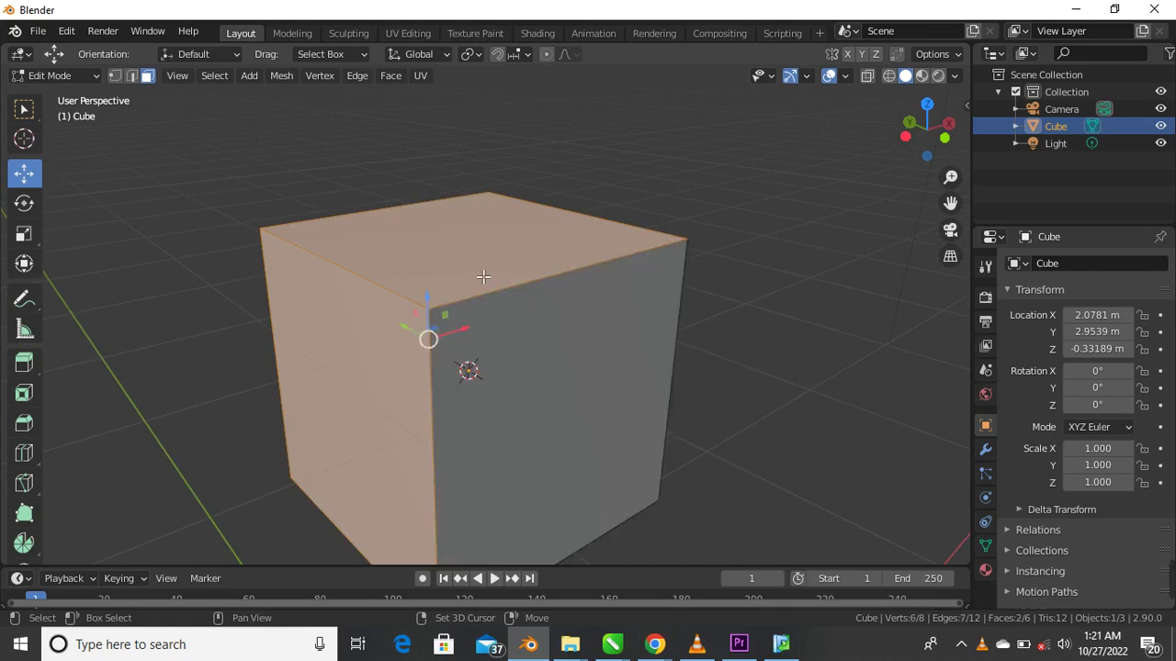
{"action": "left_click", "coordinate": [483, 278], "text": "shift"}
{"action": "left_click", "coordinate": [312, 342], "text": "shift"}
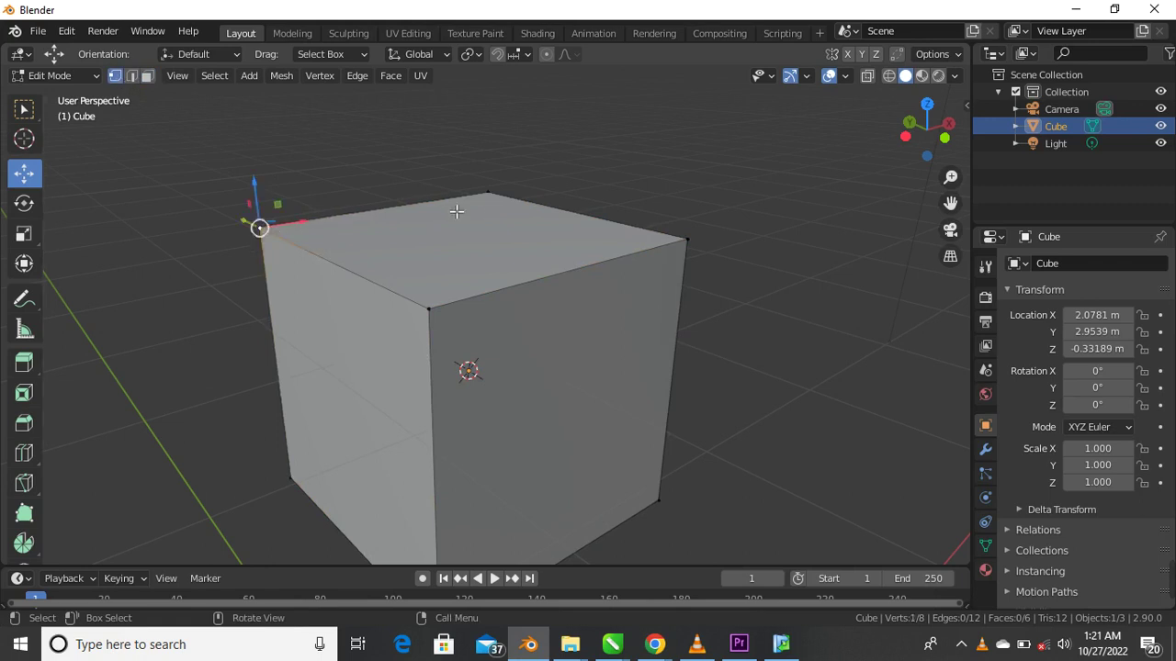
Step: Select the cube's four top corner vertices together in vertex selection, then reduce the selection to the left top corner
{"action": "left_click", "coordinate": [512, 204]}
{"action": "middle_click_drag", "start_coordinate": [527, 262], "coordinate": [484, 147]}
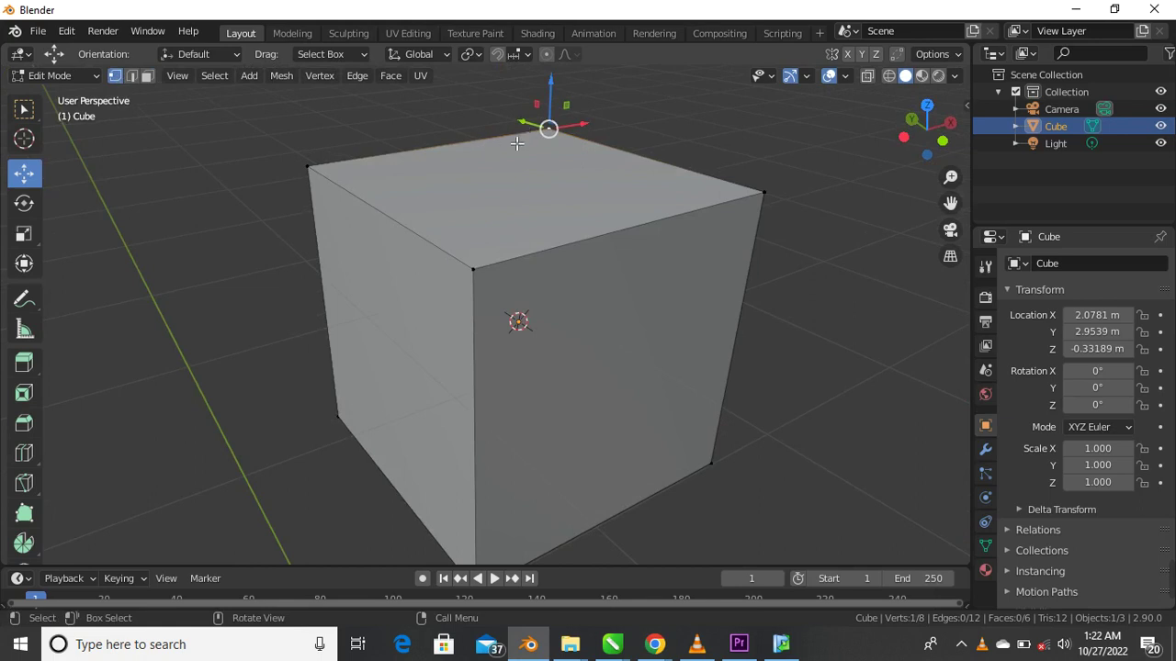
{"action": "left_click", "coordinate": [310, 169], "text": "shift"}
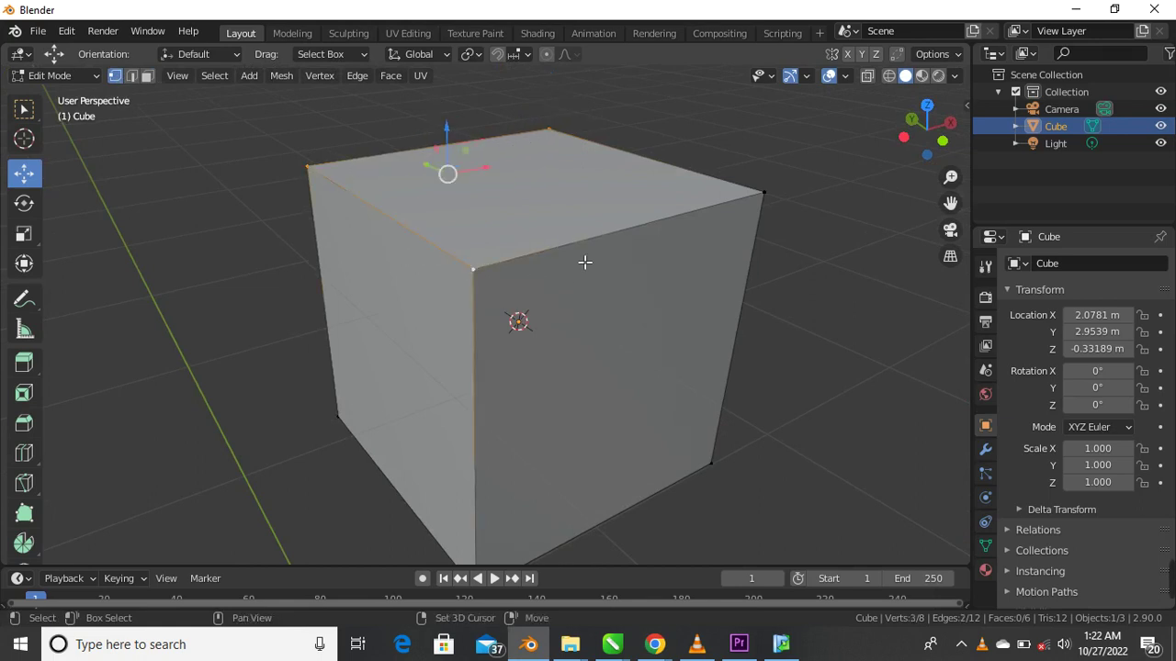
{"action": "left_click", "coordinate": [759, 205], "text": "shift"}
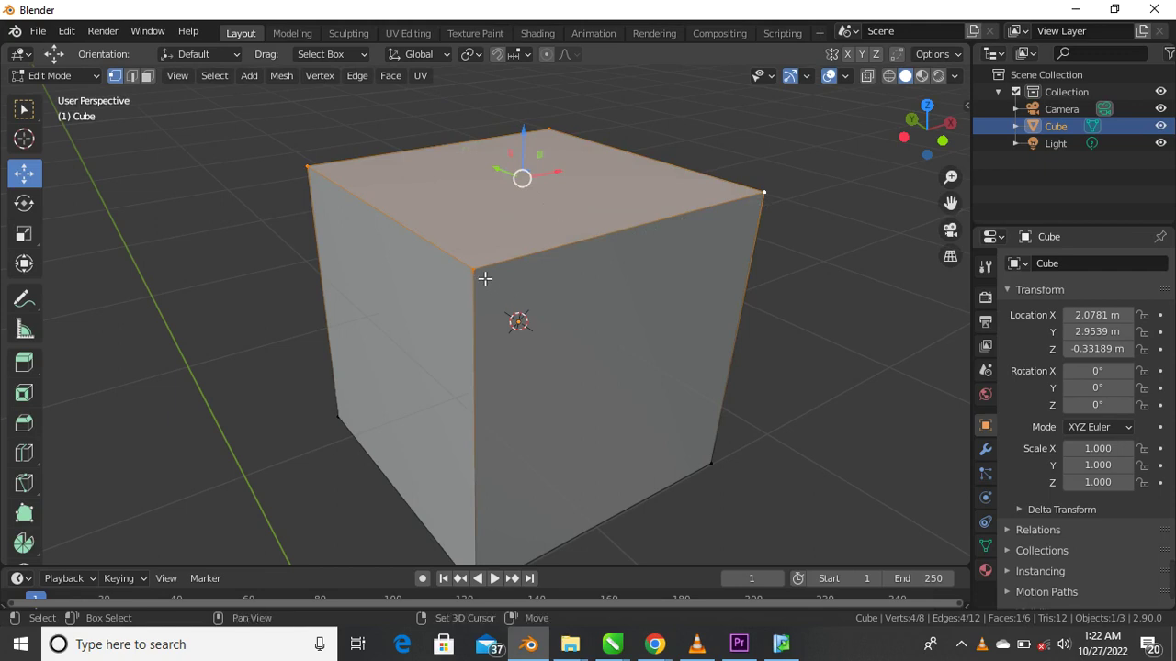
{"action": "left_click", "coordinate": [710, 192], "text": "shift"}
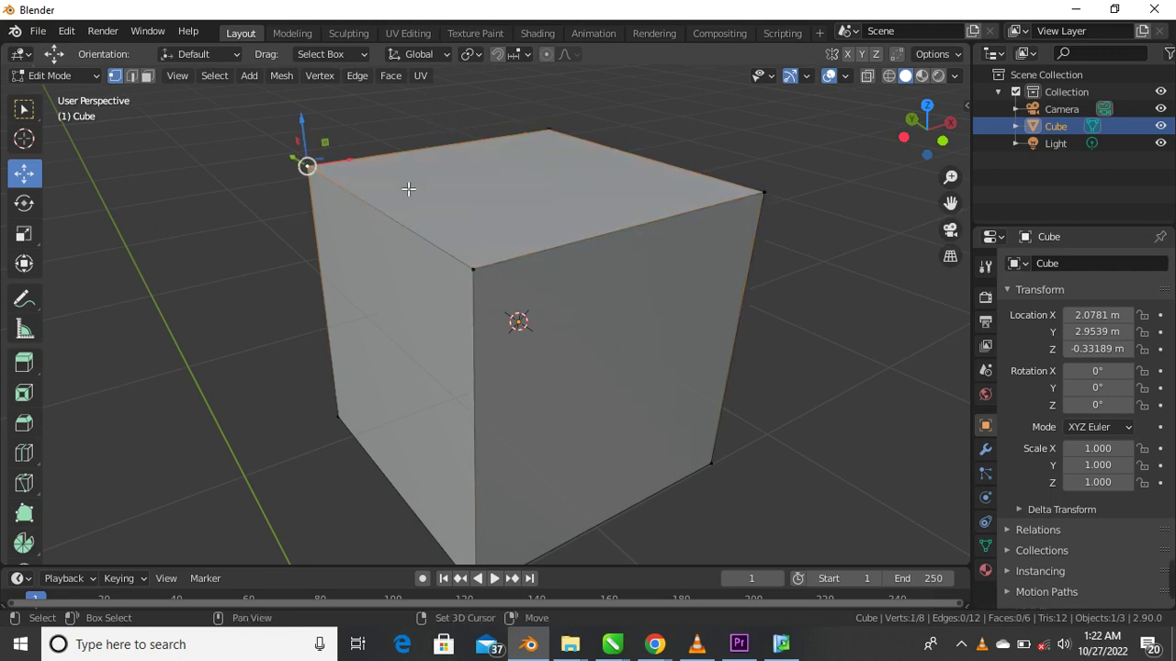
Step: Try moving the nearest top corner vertex freely by about 2.2 m, then undo the move
{"action": "middle_click_drag", "start_coordinate": [360, 206], "coordinate": [457, 284]}
{"action": "key", "text": "g"}
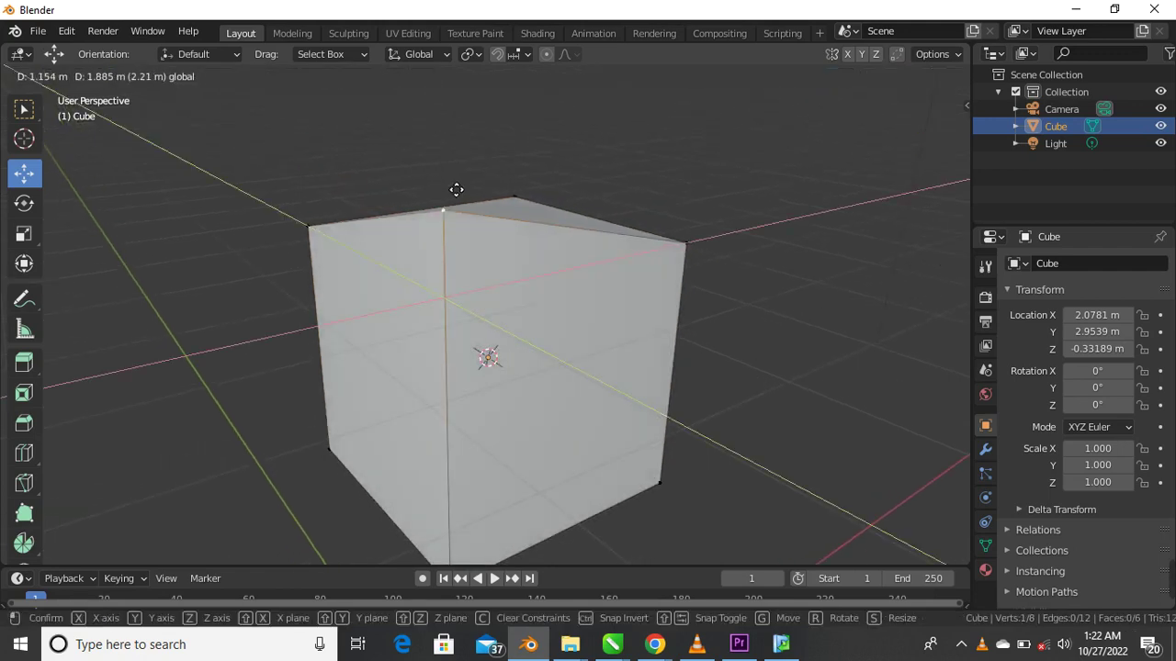
{"action": "left_click", "coordinate": [455, 189]}
{"action": "key", "text": "ctrl+z"}
Step: Move the nearest top corner vertex down along the Z axis, and move the right top corner vertex freely downward and inward
{"action": "key", "text": "g"}
{"action": "key", "text": "z"}
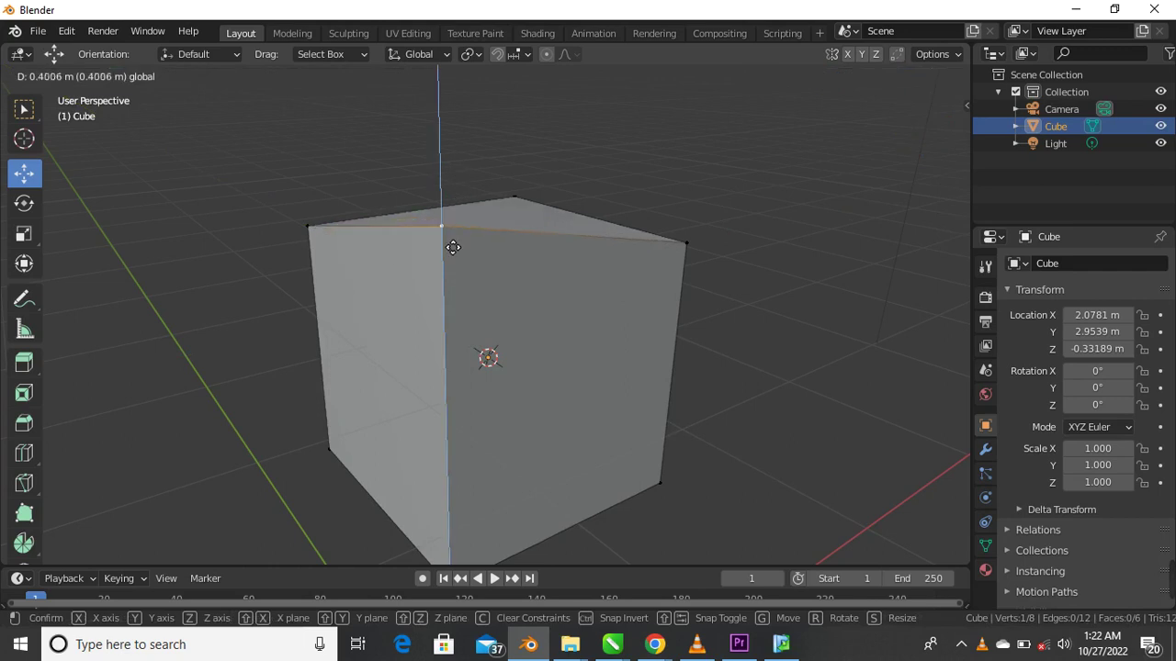
{"action": "left_click", "coordinate": [447, 354]}
{"action": "left_click", "coordinate": [679, 265]}
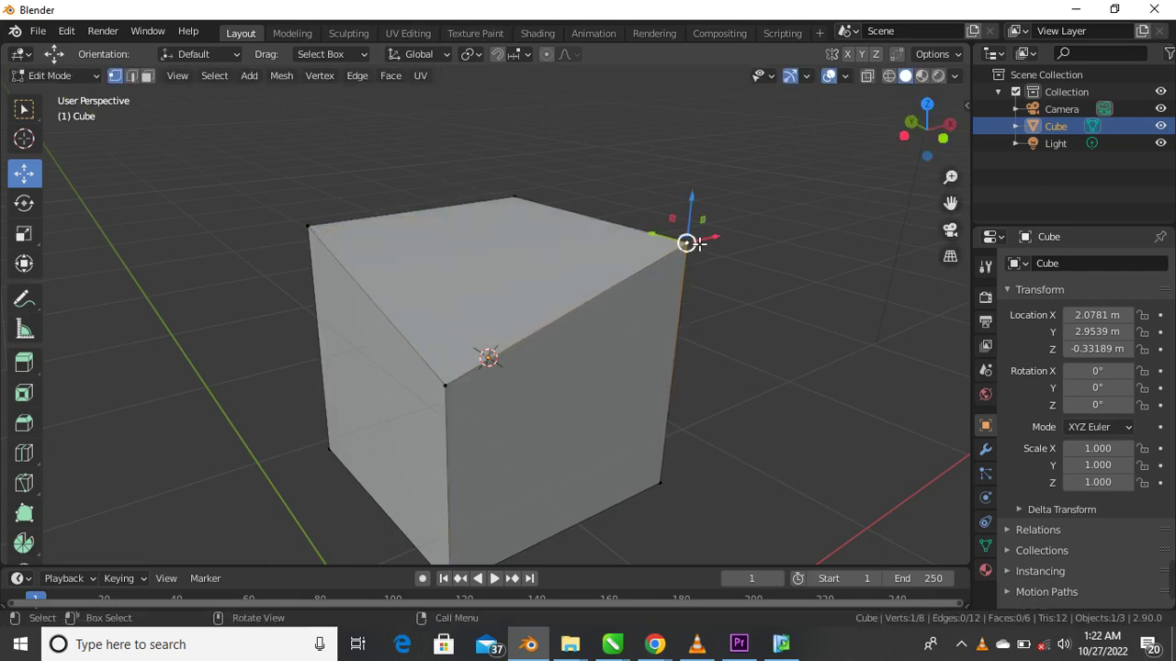
{"action": "key", "text": "g"}
{"action": "left_click", "coordinate": [611, 326]}
Step: Inspect the deformed cube from the front, then undo the moves of the two top corner vertices
{"action": "middle_click_drag", "start_coordinate": [517, 386], "coordinate": [491, 367]}
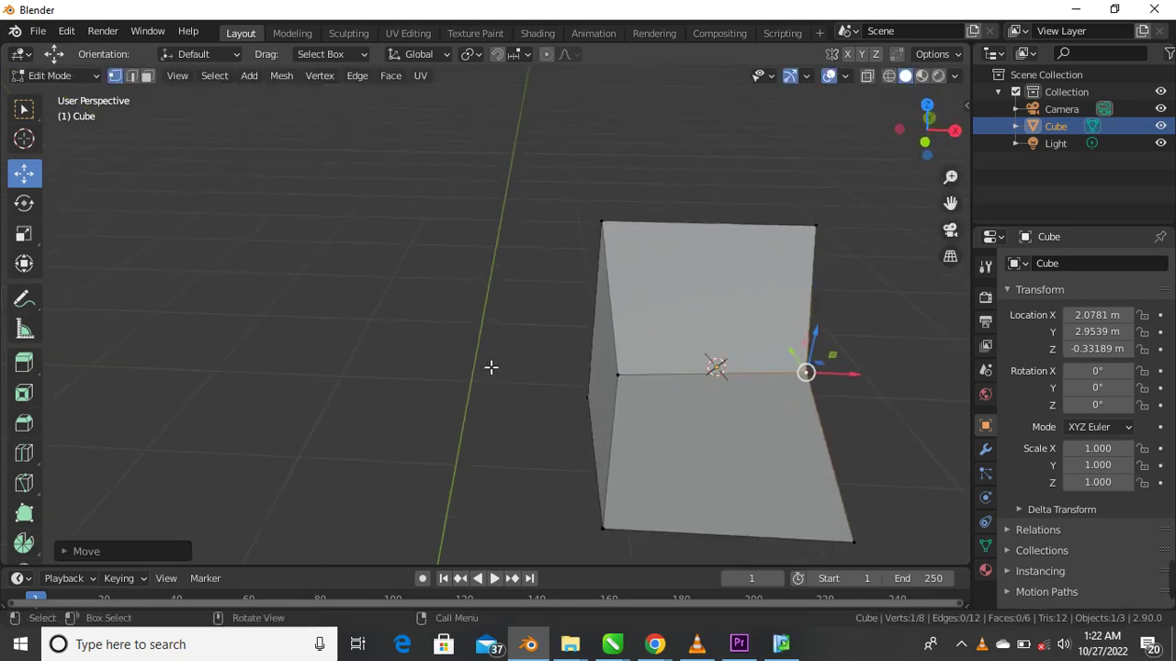
{"action": "scroll", "coordinate": [494, 367], "scroll_direction": "down", "scroll_amount": 2}
{"action": "scroll", "coordinate": [663, 410], "scroll_direction": "up", "scroll_amount": 3}
{"action": "middle_click_drag", "start_coordinate": [727, 353], "coordinate": [667, 353], "text": "shift"}
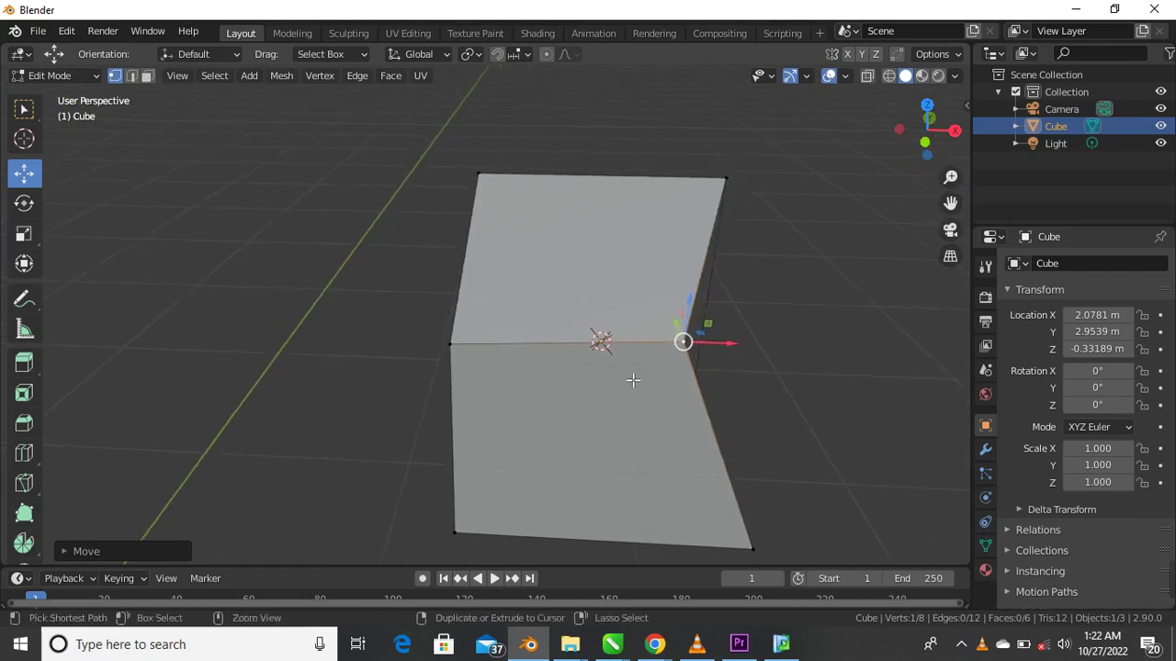
{"action": "key", "text": "ctrl+z"}
{"action": "key", "text": "ctrl+z"}
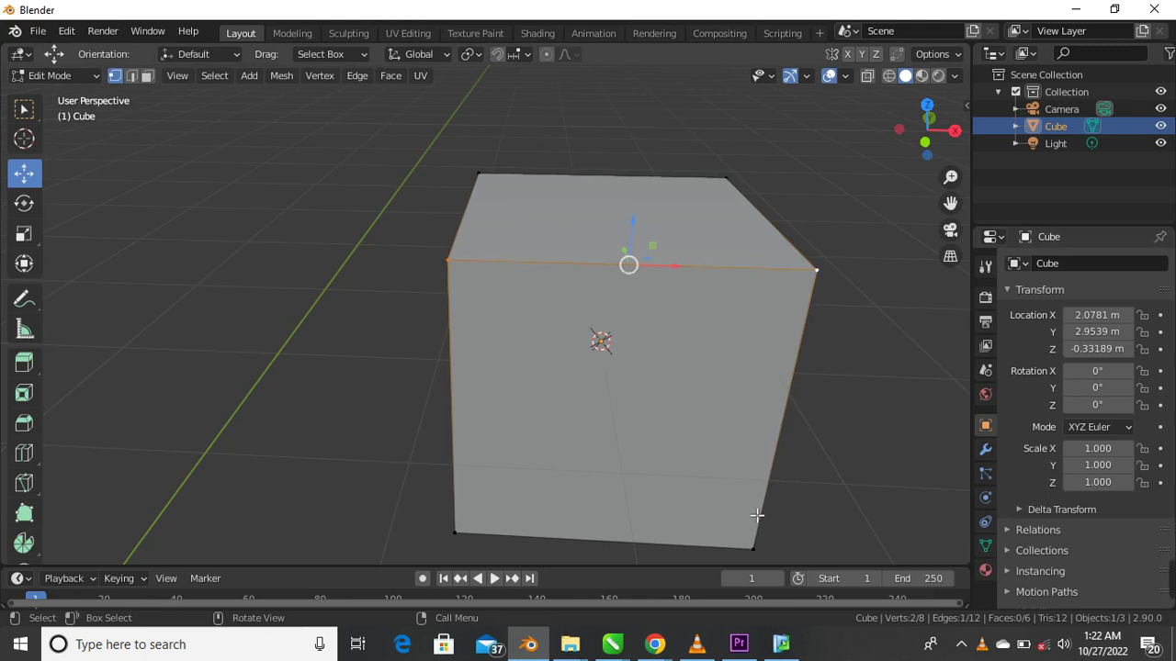
Step: Try scaling the two front top vertices toward each other, then try scaling the left front top vertex alone, cancelling both
{"action": "key", "text": "s"}
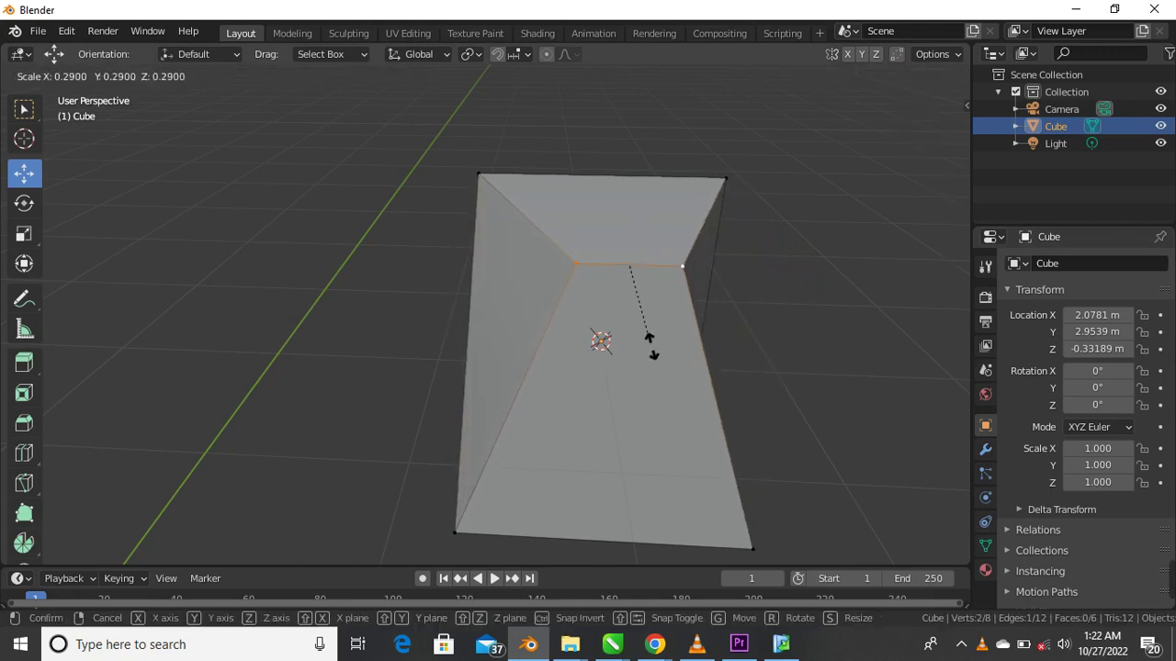
{"action": "key", "text": "Escape"}
{"action": "left_click", "coordinate": [451, 261]}
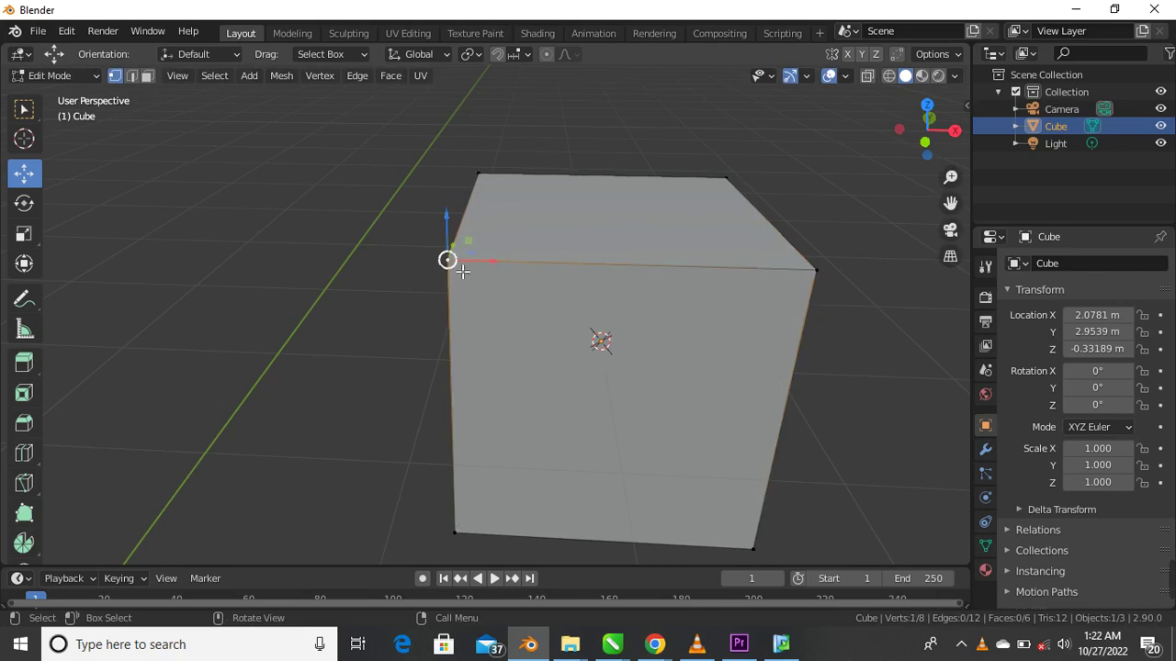
{"action": "key", "text": "s"}
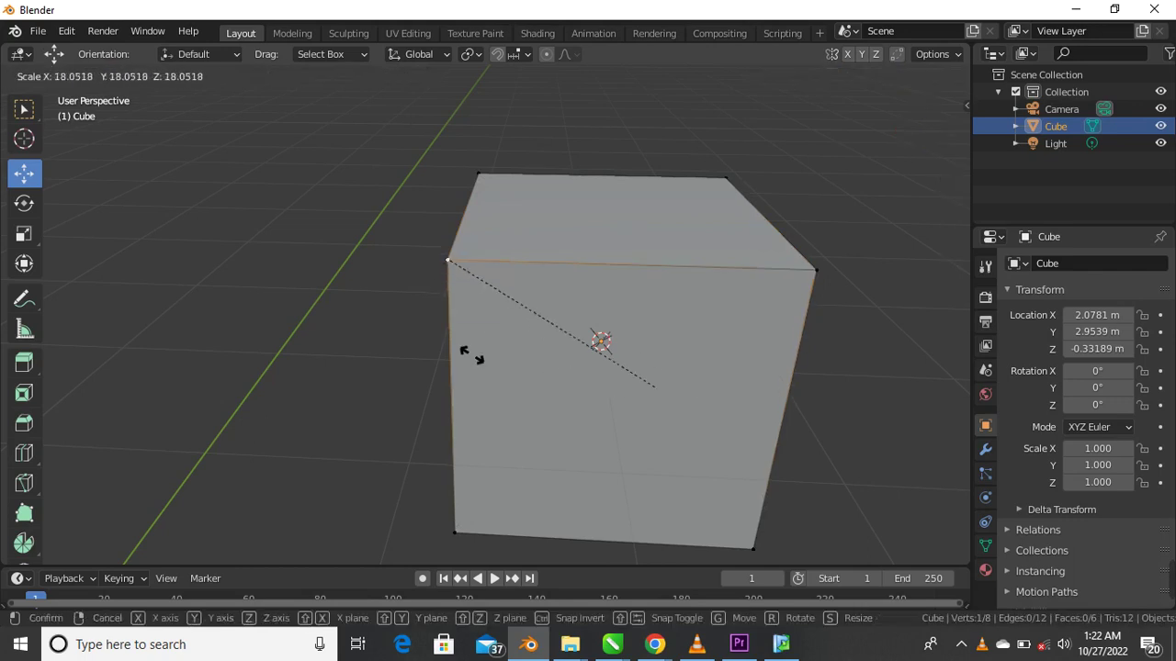
{"action": "key", "text": "Escape"}
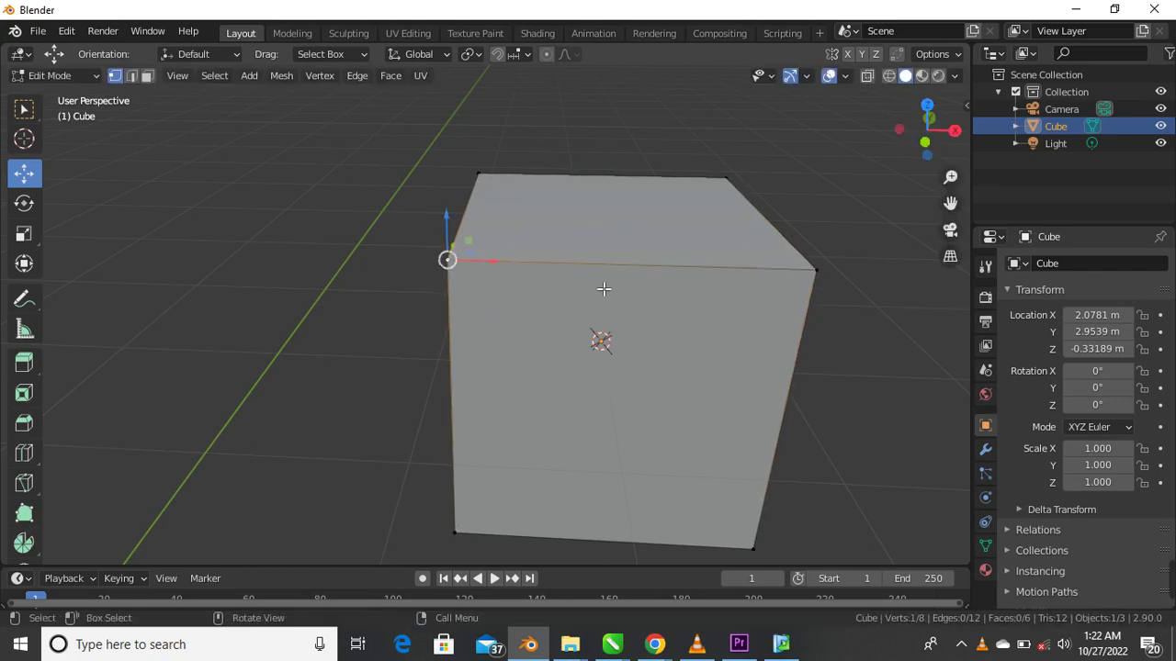
Step: Select the cube's four top corner vertices together and try scaling them inward to about 0.1, then cancel the scaling
{"action": "middle_click_drag", "start_coordinate": [749, 303], "coordinate": [732, 317]}
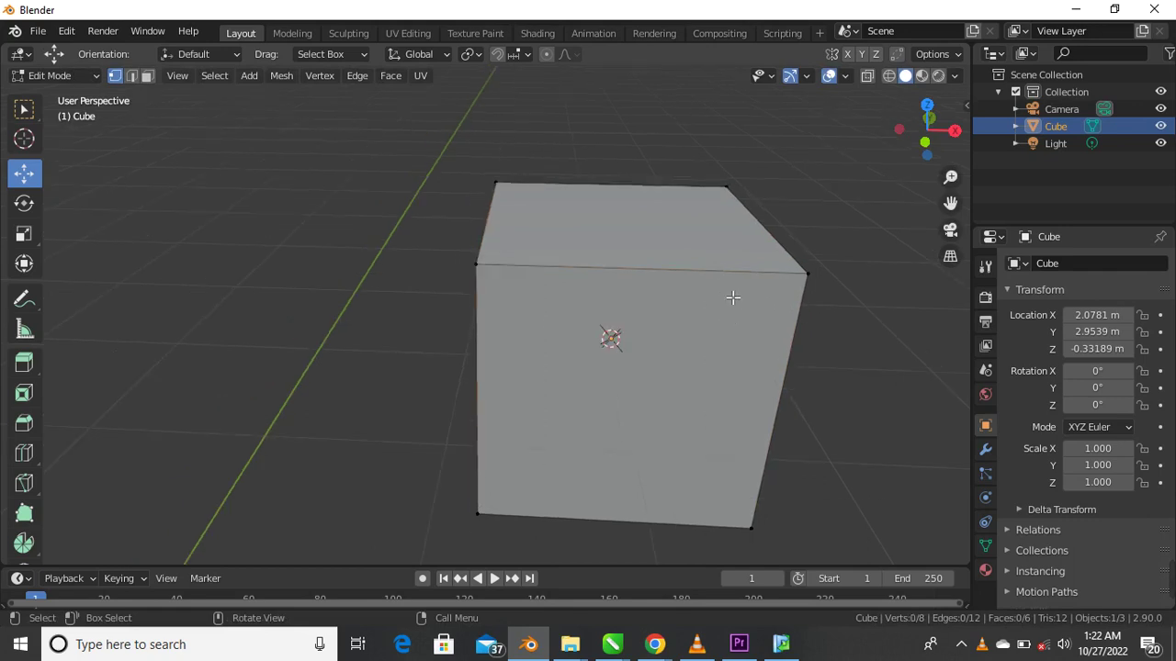
{"action": "scroll", "coordinate": [715, 255], "scroll_direction": "up", "scroll_amount": 1}
{"action": "scroll", "coordinate": [554, 325], "scroll_direction": "down", "scroll_amount": 1}
{"action": "middle_click_drag", "start_coordinate": [545, 323], "coordinate": [553, 331]}
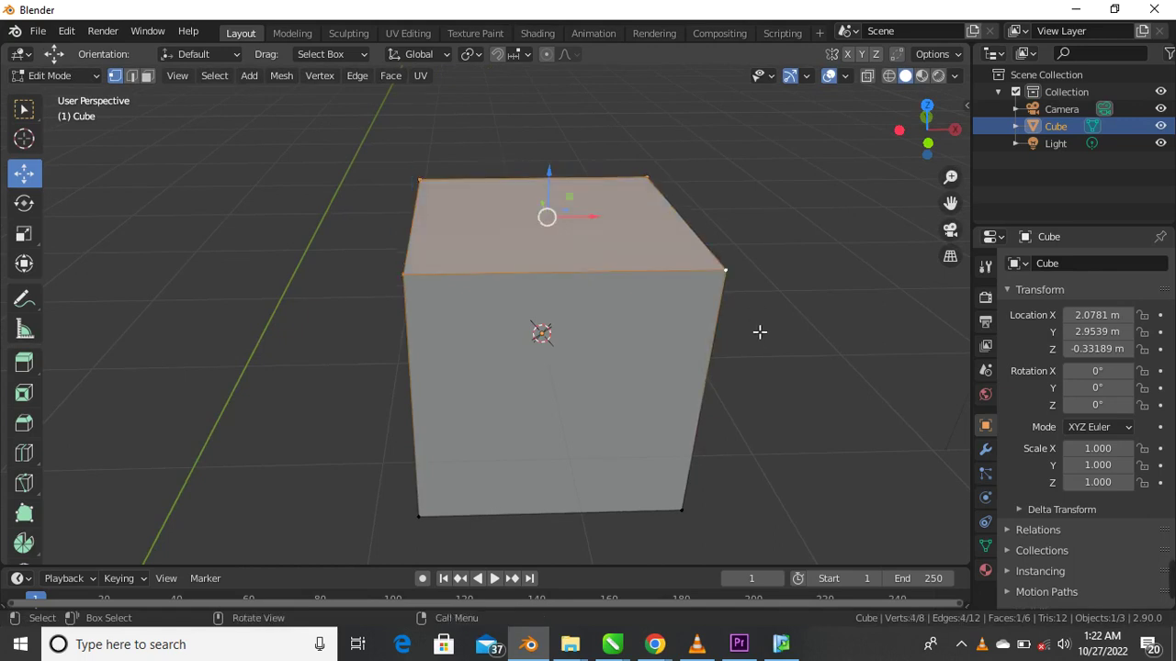
{"action": "key", "text": "s"}
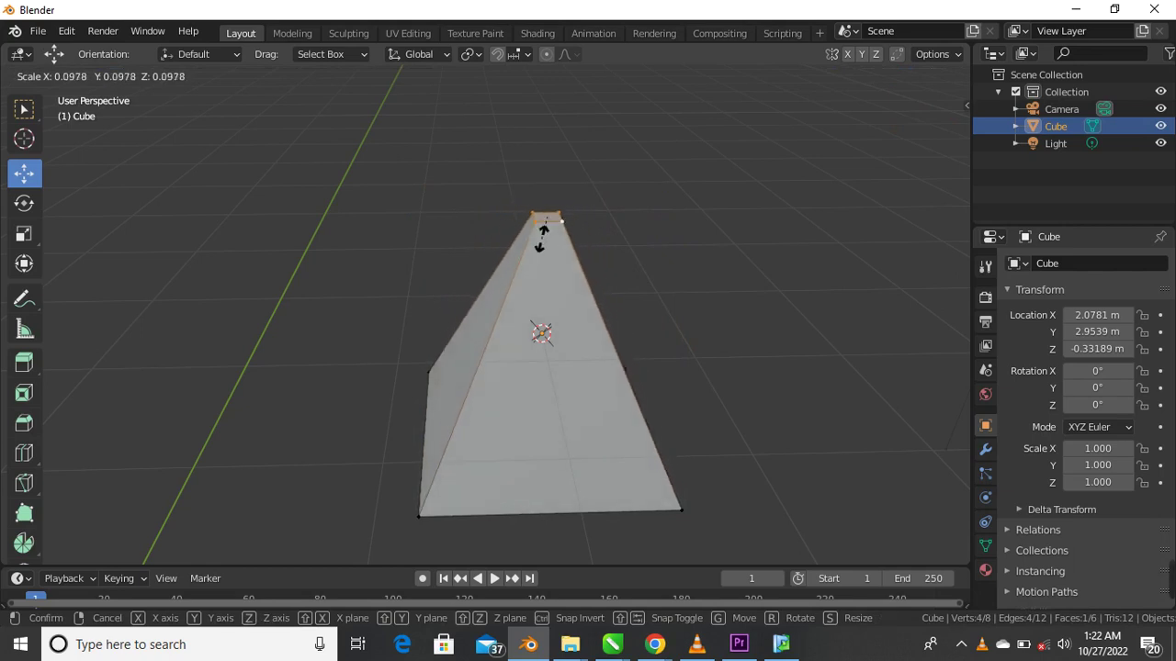
{"action": "key", "text": "Escape"}
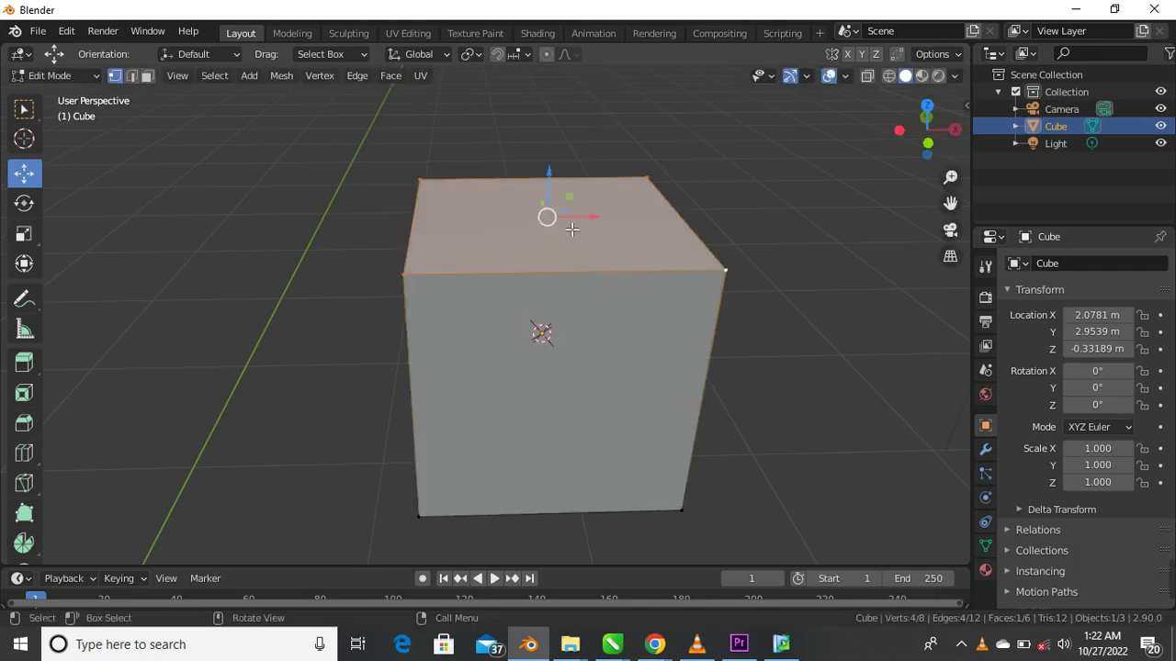
Step: Switch to edge selection and move the cube's front top edge down along the Z axis
{"action": "scroll", "coordinate": [535, 288], "scroll_direction": "up", "scroll_amount": 1}
{"action": "scroll", "coordinate": [535, 288], "scroll_direction": "down", "scroll_amount": 2}
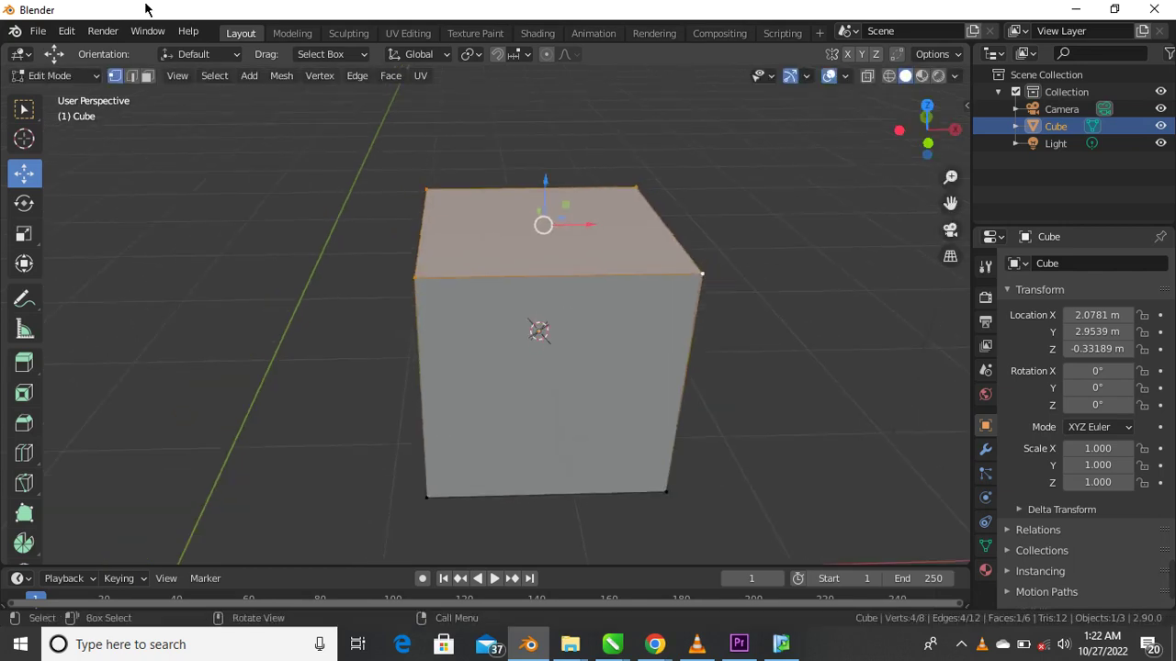
{"action": "left_click", "coordinate": [132, 77]}
{"action": "left_click", "coordinate": [497, 276]}
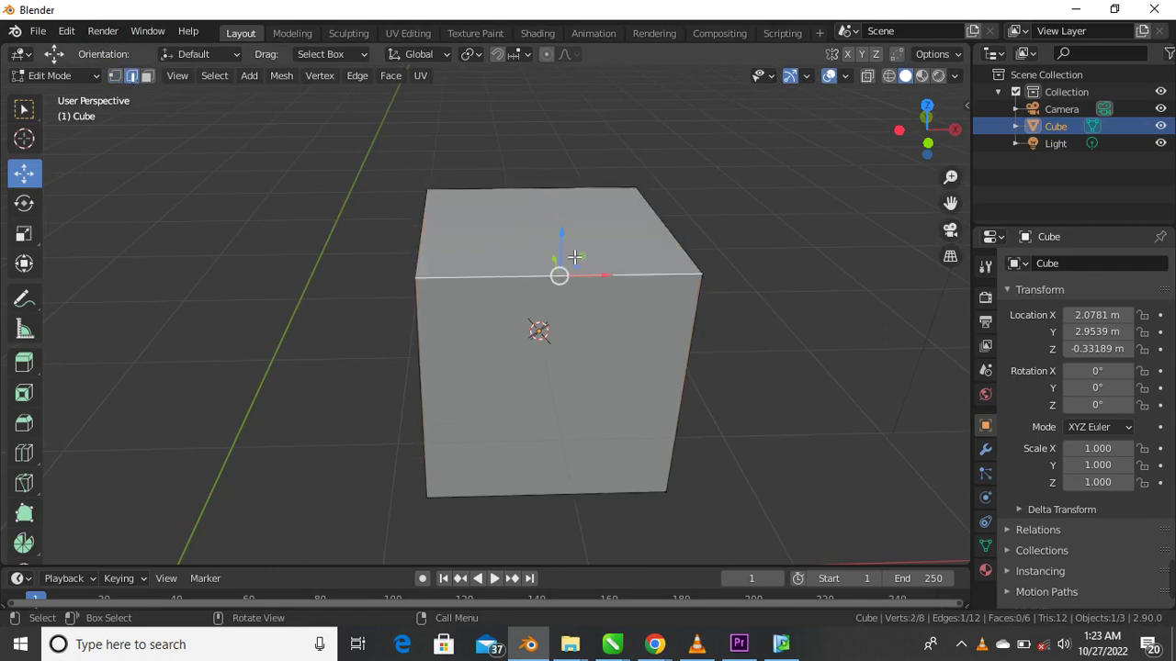
{"action": "left_click_drag", "start_coordinate": [567, 256], "coordinate": [580, 331]}
Step: Select the right and left top edges together and scale them inward to narrow the cube's top
{"action": "left_click", "coordinate": [648, 233]}
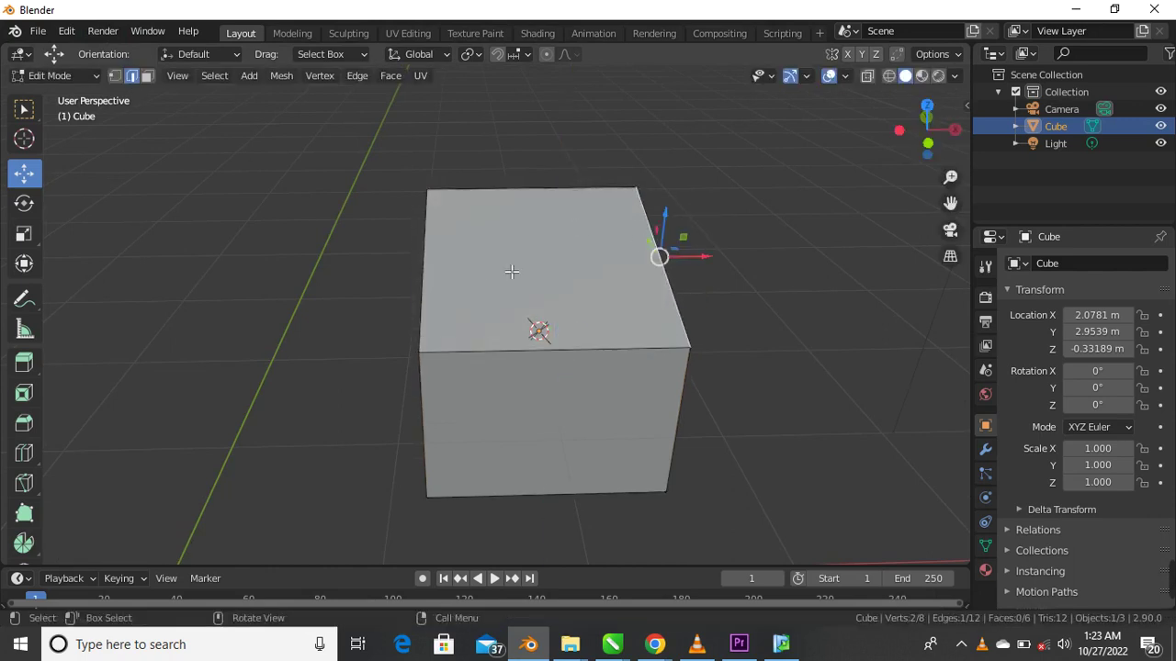
{"action": "left_click", "coordinate": [433, 276], "text": "shift"}
{"action": "key", "text": "s"}
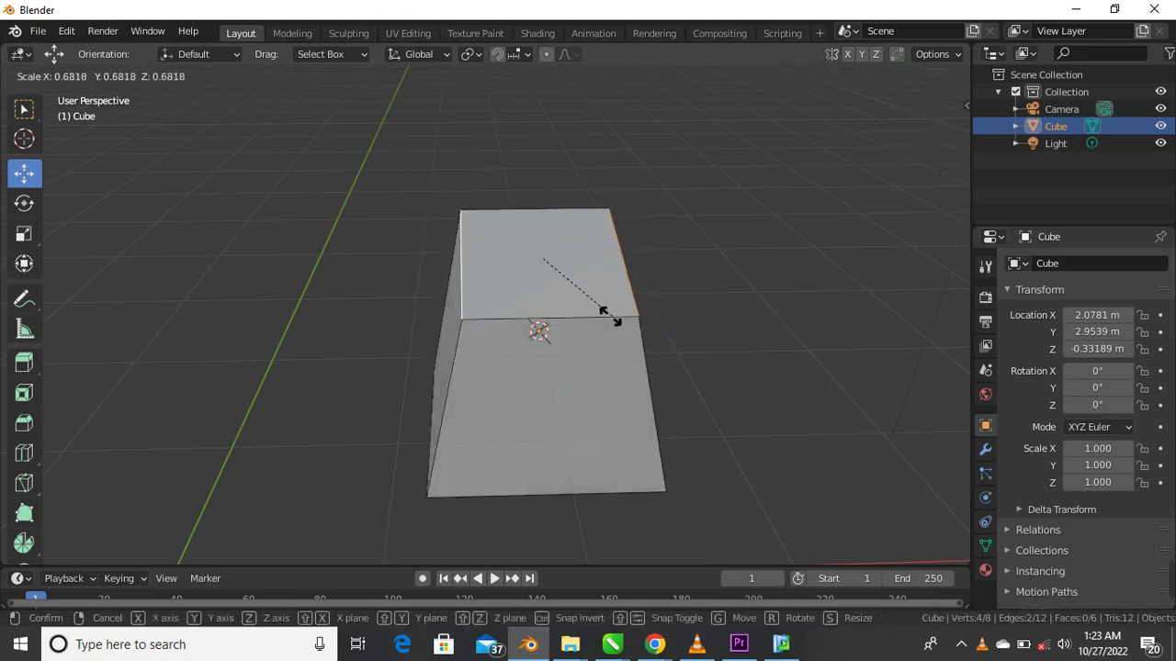
{"action": "key", "text": "Escape"}
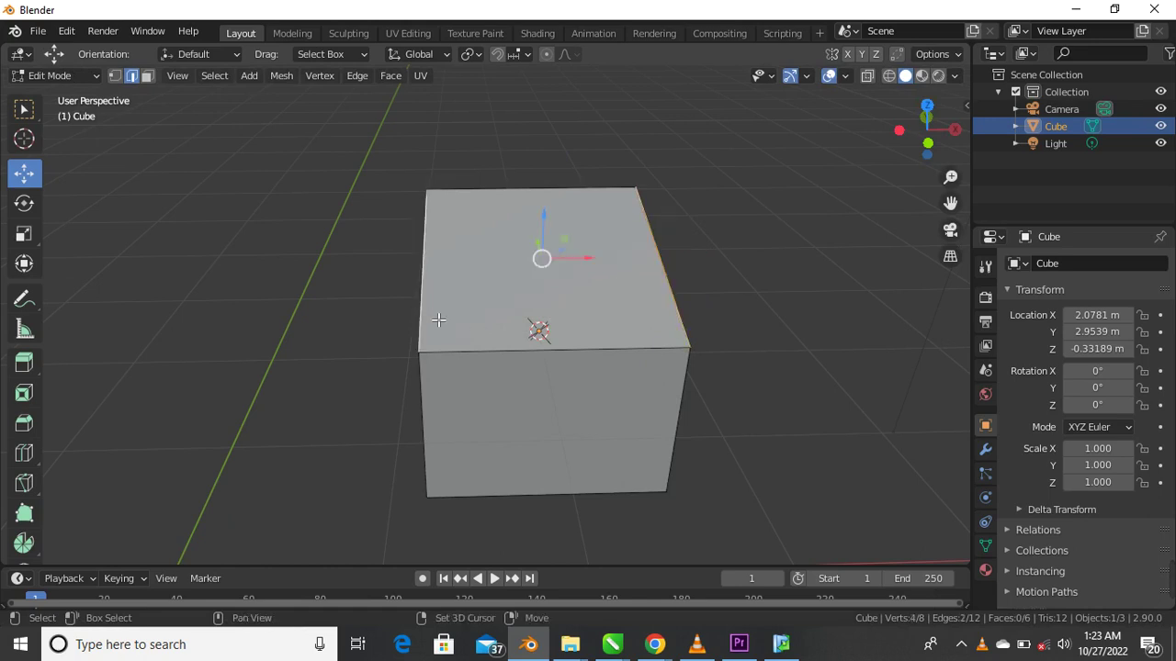
{"action": "key", "text": "s"}
{"action": "left_click", "coordinate": [559, 294]}
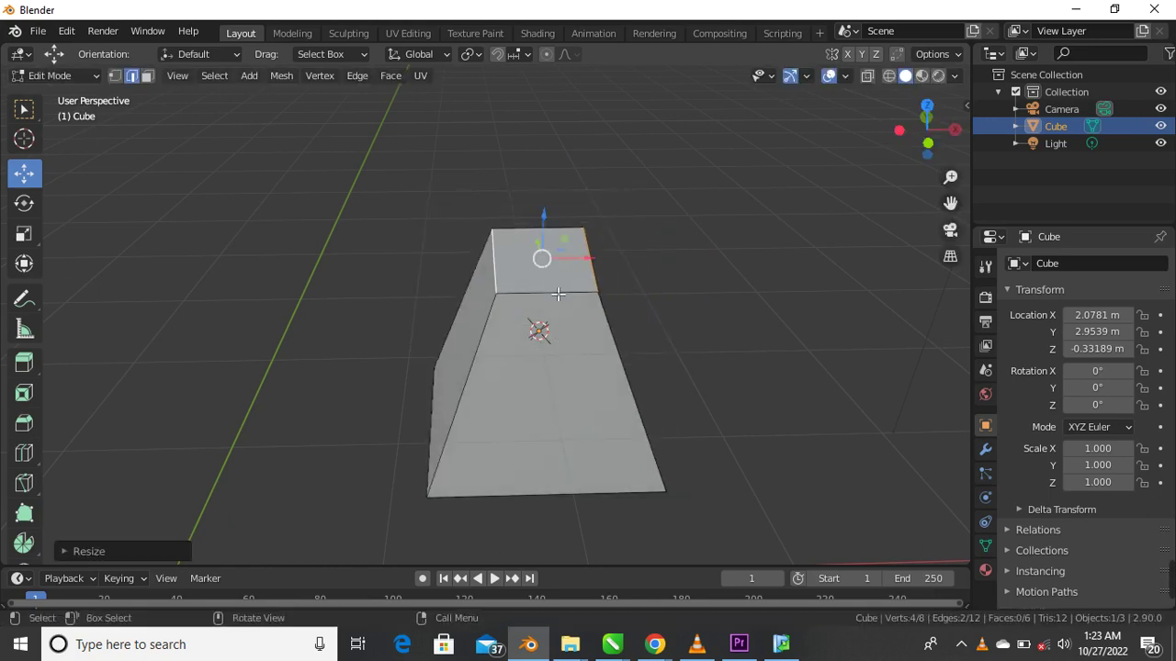
Step: Raise the two selected top edges slightly along the Z axis
{"action": "key", "text": "g"}
{"action": "key", "text": "z"}
{"action": "left_click", "coordinate": [551, 197]}
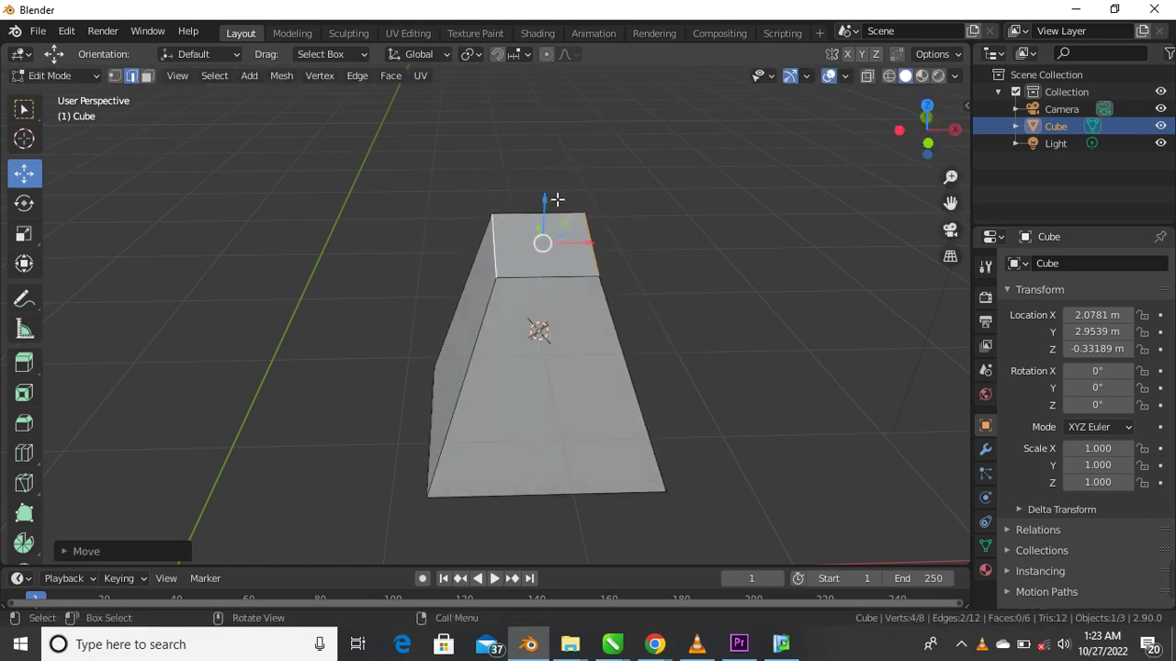
Step: Tilt the two selected top edges freely with the Rotate tool
{"action": "scroll", "coordinate": [147, 201], "scroll_direction": "up", "scroll_amount": 2}
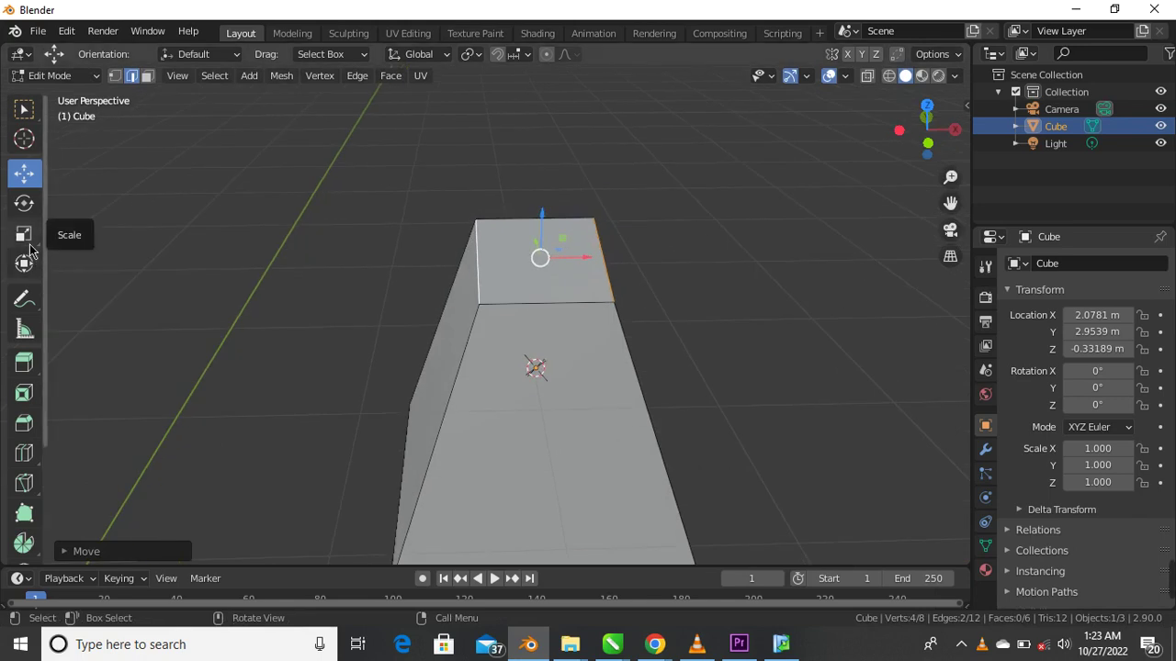
{"action": "left_click", "coordinate": [24, 203]}
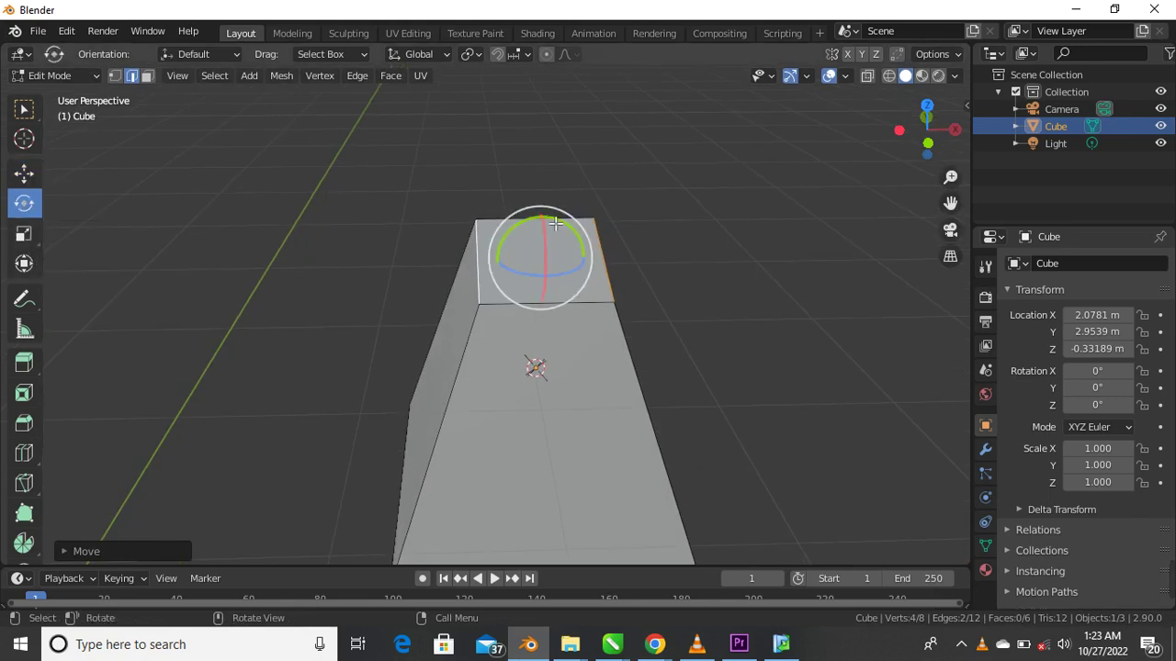
{"action": "mouse_move", "coordinate": [554, 224]}
{"action": "left_mouse_down"}
{"action": "mouse_move", "coordinate": [582, 240]}
{"action": "mouse_move", "coordinate": [578, 223]}
{"action": "mouse_move", "coordinate": [525, 184]}
{"action": "mouse_move", "coordinate": [506, 202]}
{"action": "mouse_move", "coordinate": [557, 218]}
{"action": "left_mouse_up"}
{"action": "left_click_drag", "start_coordinate": [558, 261], "coordinate": [547, 230]}
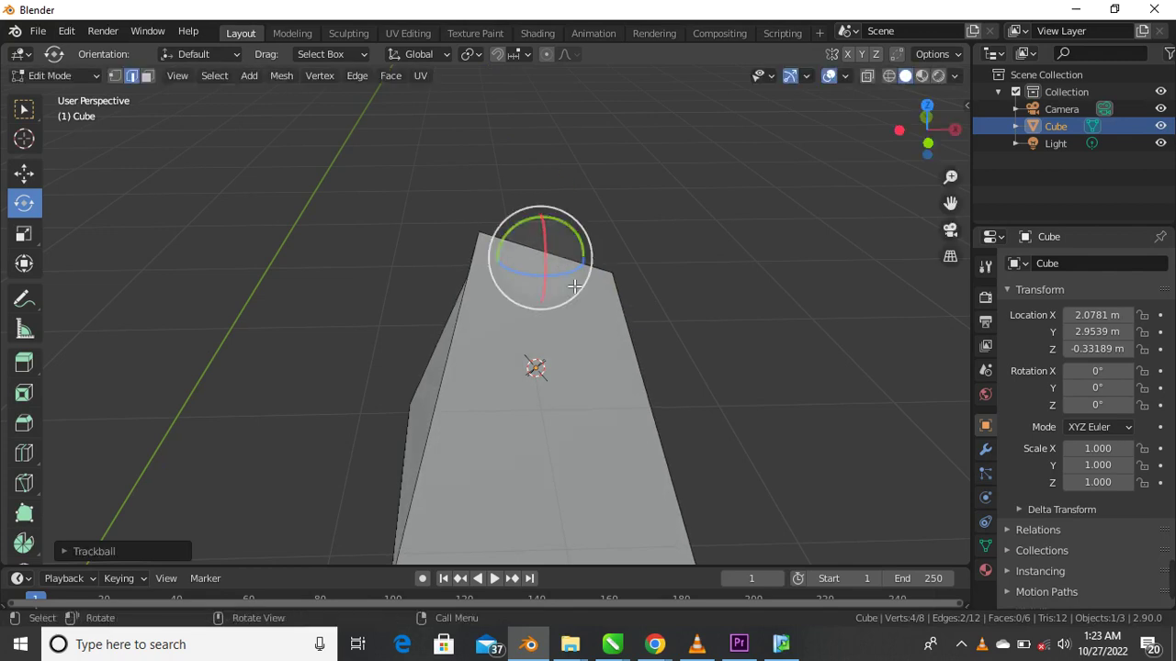
{"action": "left_click_drag", "start_coordinate": [569, 274], "coordinate": [514, 292]}
Step: Undo the rotation, raising and scaling of the two top edges
{"action": "key", "text": "ctrl+z"}
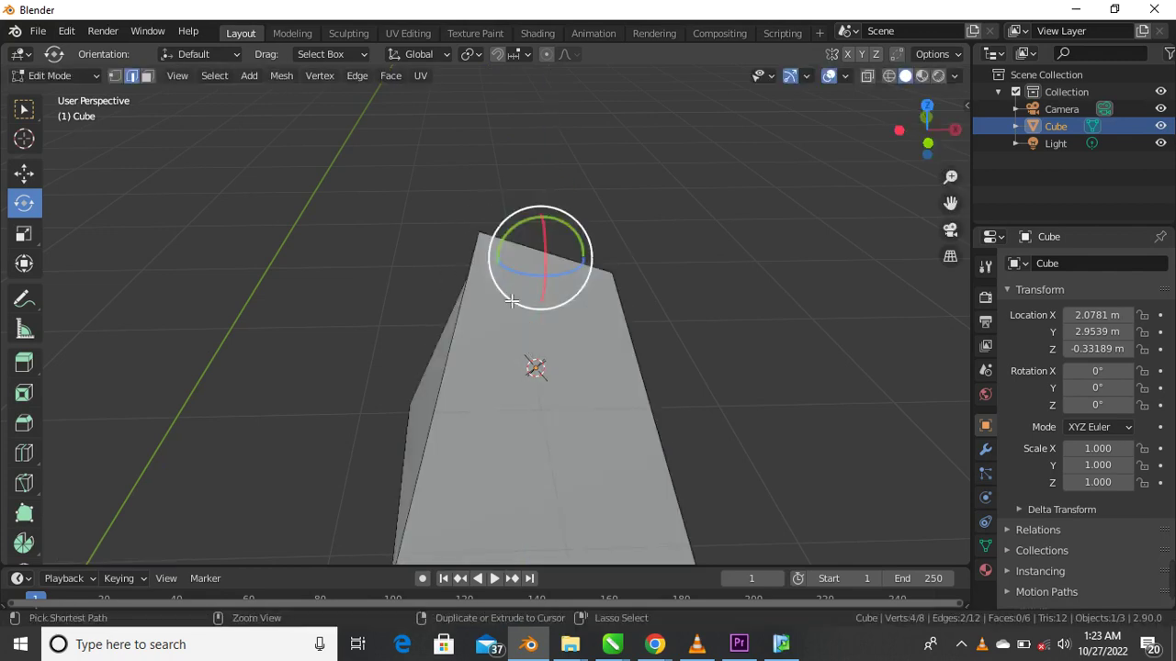
{"action": "key", "text": "ctrl+z"}
{"action": "key", "text": "ctrl+z"}
{"action": "key", "text": "ctrl+z"}
{"action": "key", "text": "ctrl+z"}
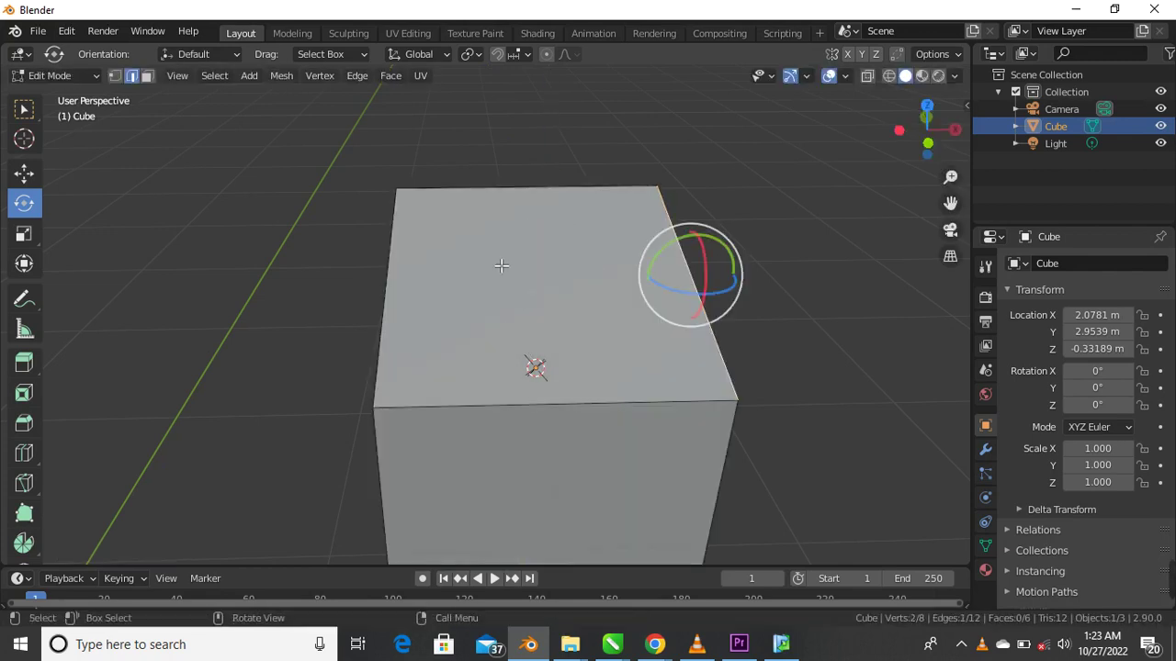
Step: Switch to face selection and select the cube's top face
{"action": "middle_click_drag", "start_coordinate": [546, 364], "coordinate": [588, 262]}
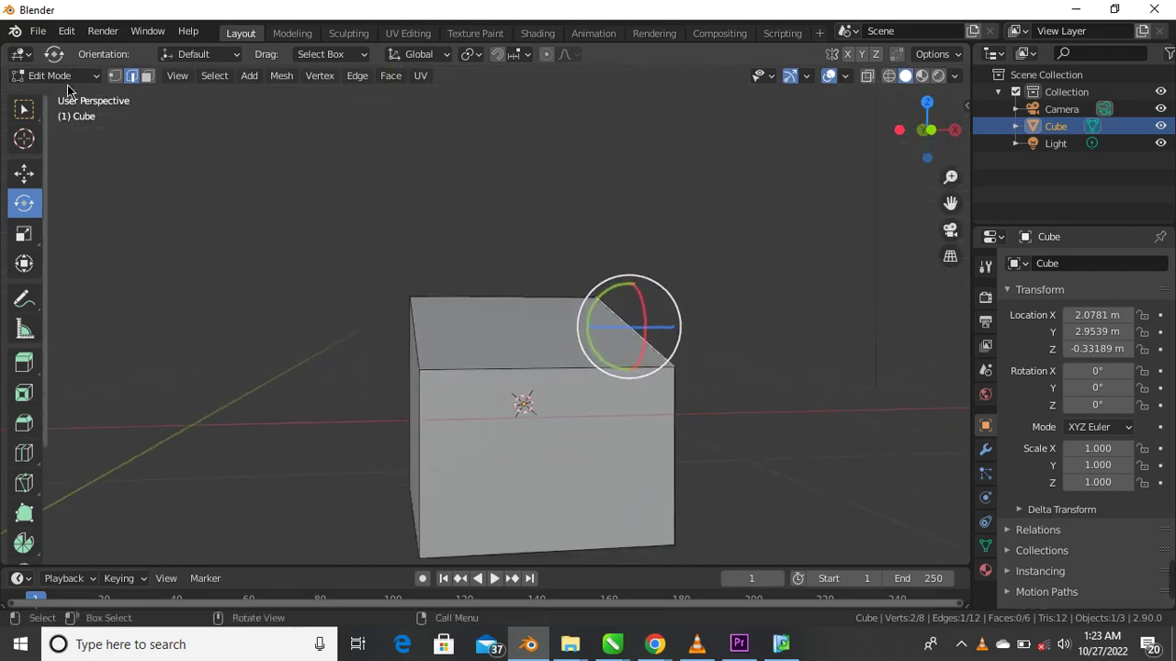
{"action": "left_click", "coordinate": [147, 75]}
{"action": "middle_click_drag", "start_coordinate": [605, 400], "coordinate": [545, 373]}
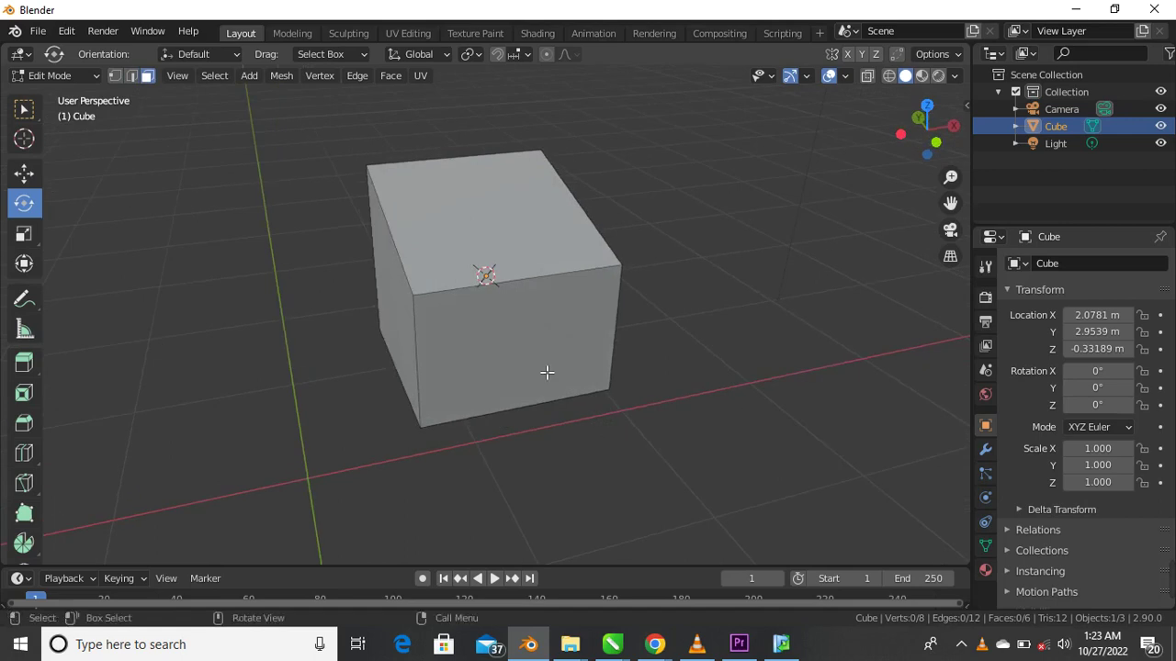
{"action": "left_click", "coordinate": [467, 208]}
{"action": "middle_click_drag", "start_coordinate": [467, 207], "coordinate": [659, 261]}
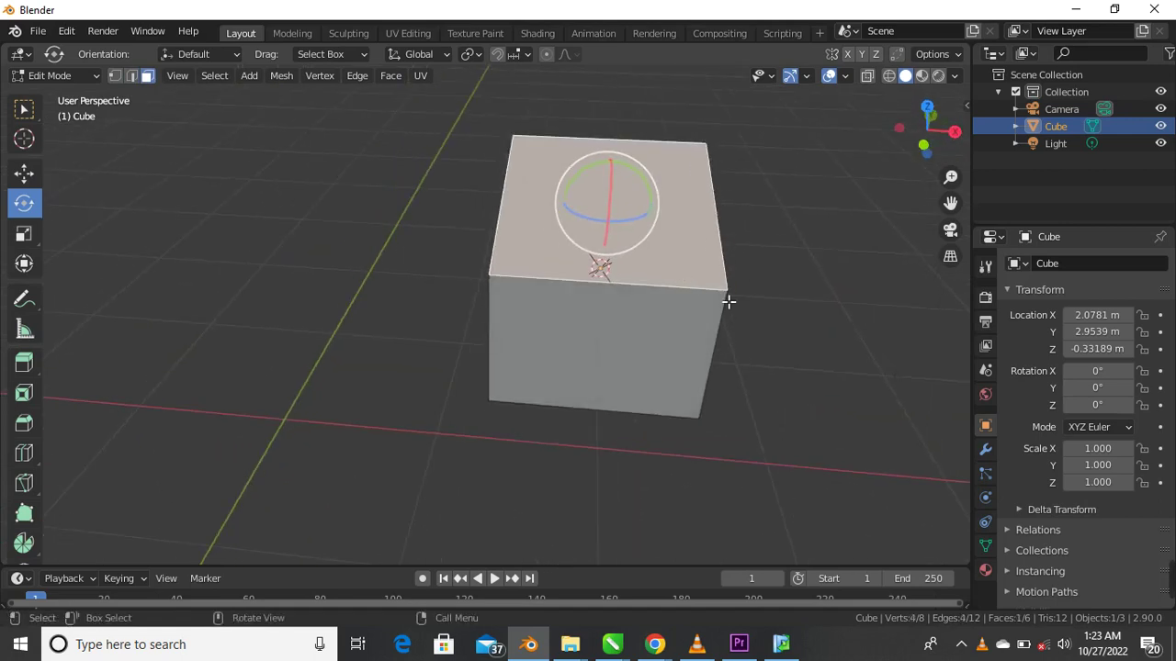
Step: Scale the cube's top face inward so the sides taper upward
{"action": "key", "text": "s"}
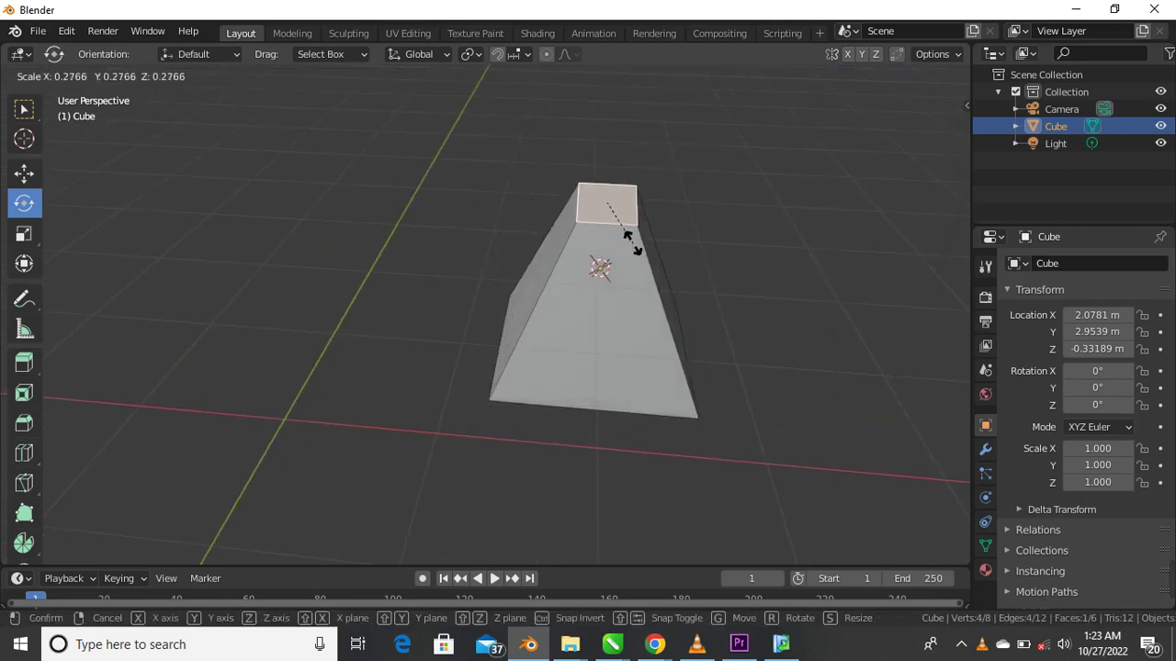
{"action": "left_click", "coordinate": [687, 336]}
{"action": "scroll", "coordinate": [687, 336], "scroll_direction": "up", "scroll_amount": 2}
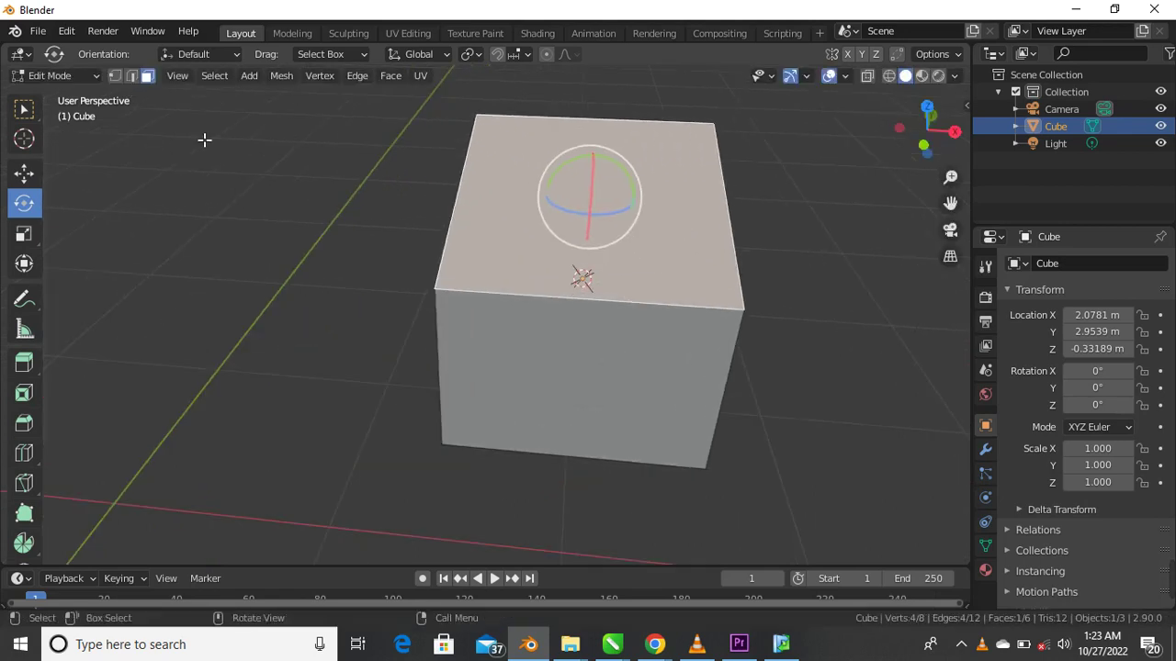
{"action": "key", "text": "s"}
{"action": "left_click", "coordinate": [606, 276]}
Step: Select the tapered front face and scale it down
{"action": "left_click", "coordinate": [665, 410]}
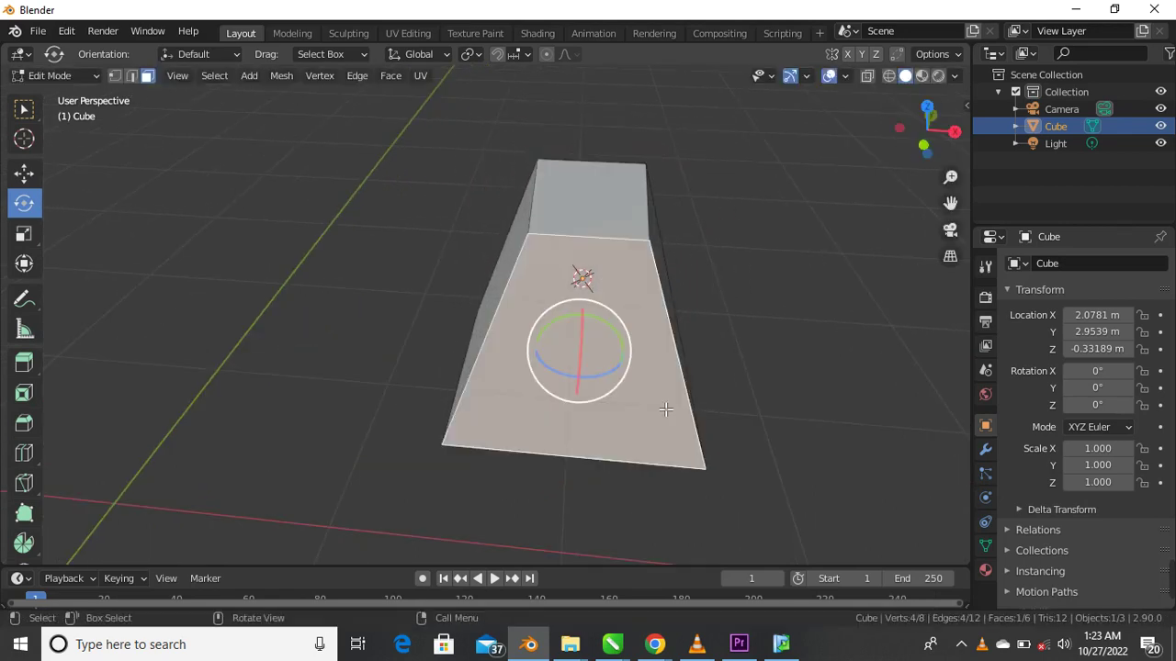
{"action": "key", "text": "s"}
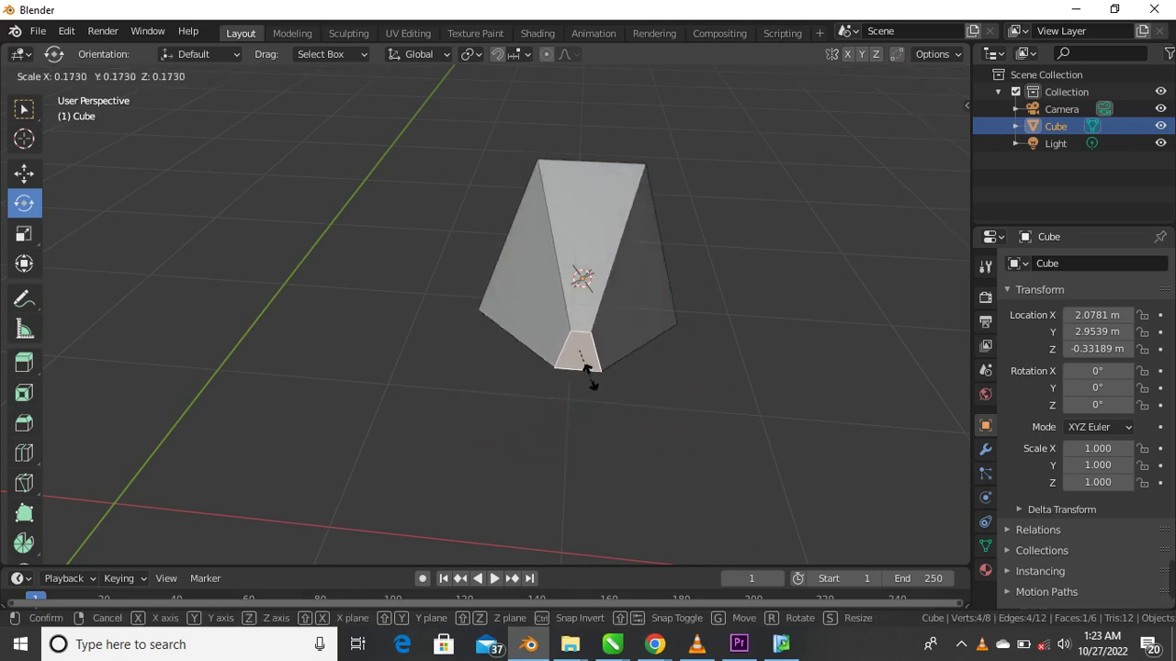
{"action": "left_click", "coordinate": [617, 415]}
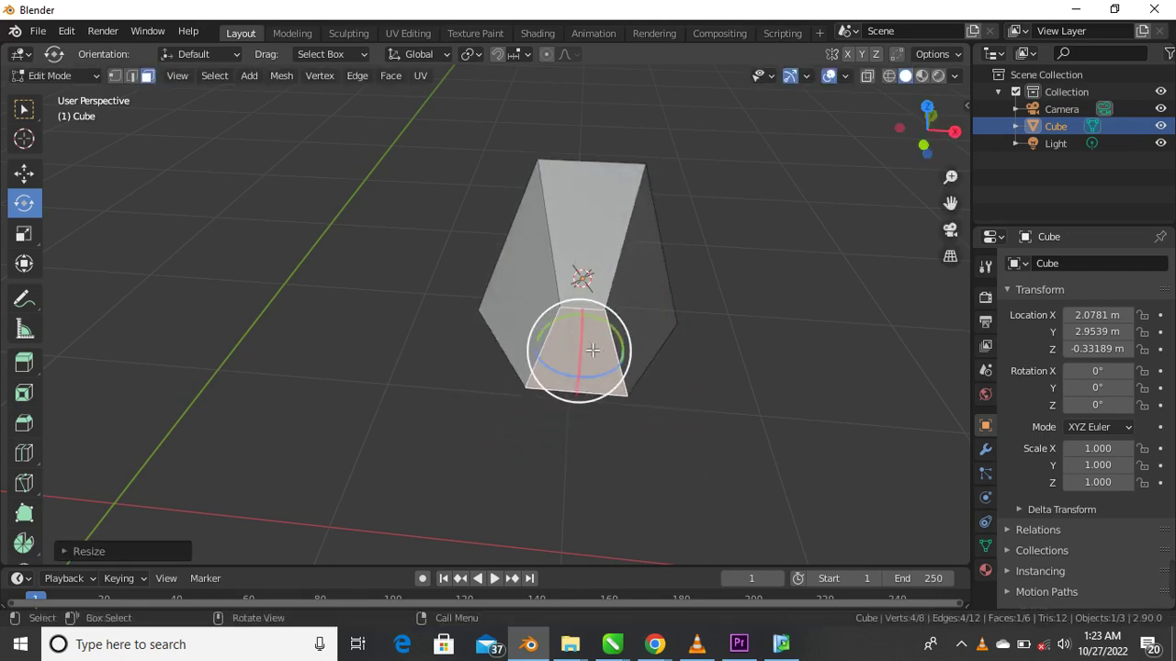
Step: Move the front face freely upward with the Move tool, then try rotating it by about 56° and cancel the rotation
{"action": "left_click", "coordinate": [26, 175]}
{"action": "left_click_drag", "start_coordinate": [584, 342], "coordinate": [599, 280]}
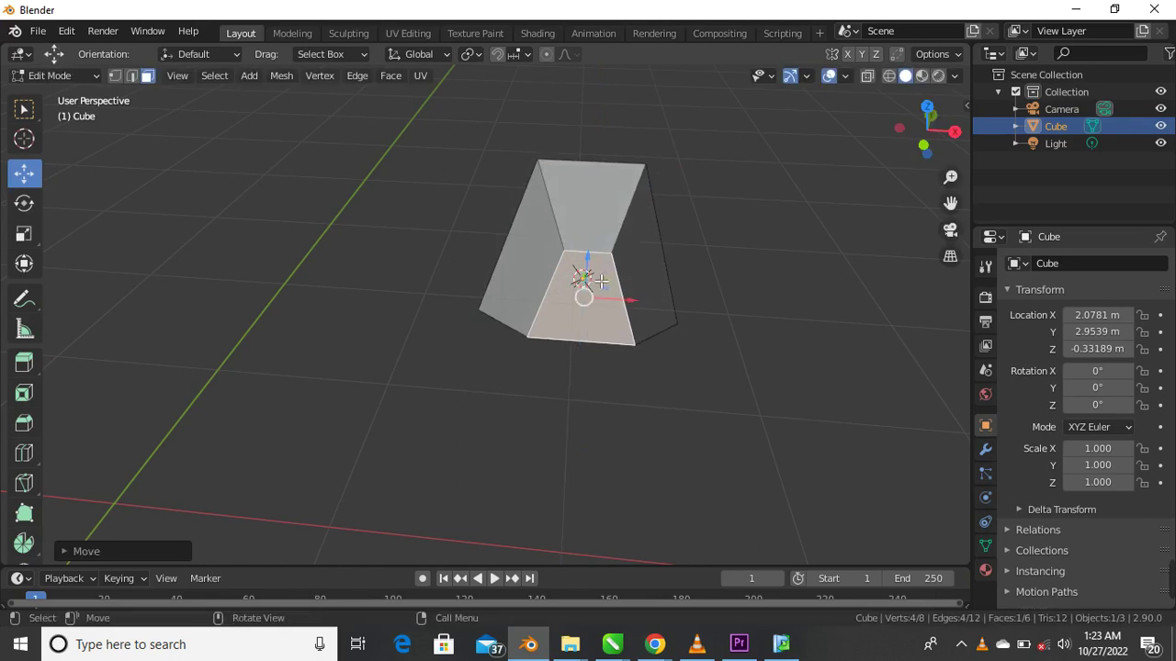
{"action": "scroll", "coordinate": [685, 399], "scroll_direction": "up", "scroll_amount": 1}
{"action": "key", "text": "r"}
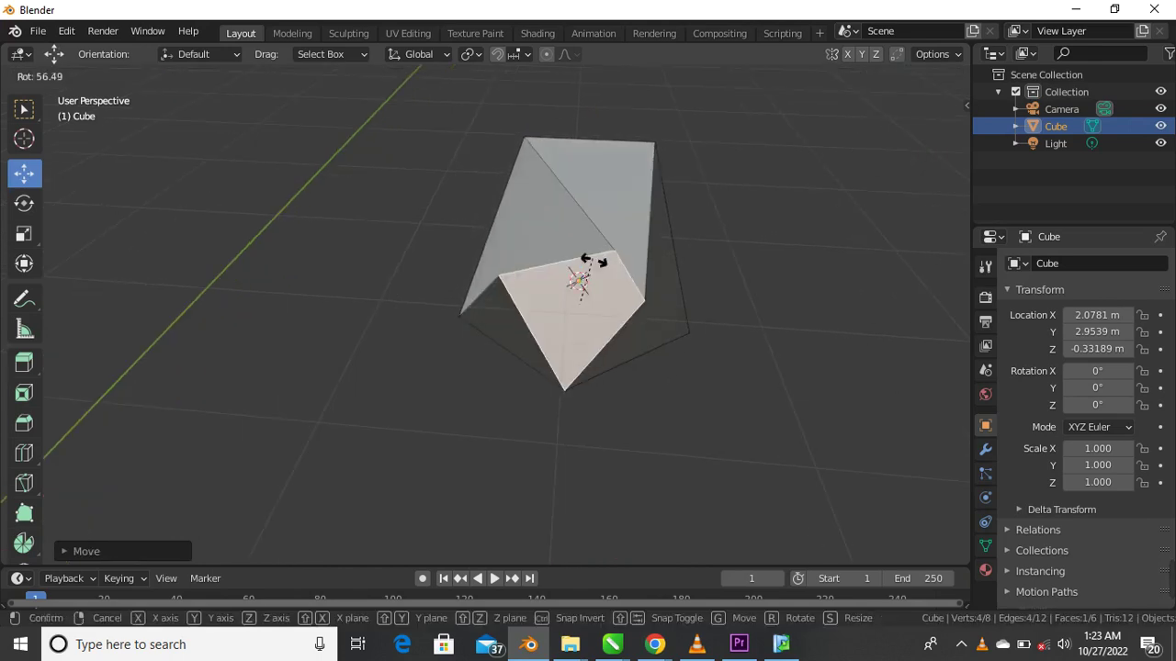
{"action": "right_click", "coordinate": [607, 239]}
{"action": "scroll", "coordinate": [612, 264], "scroll_direction": "up", "scroll_amount": 1}
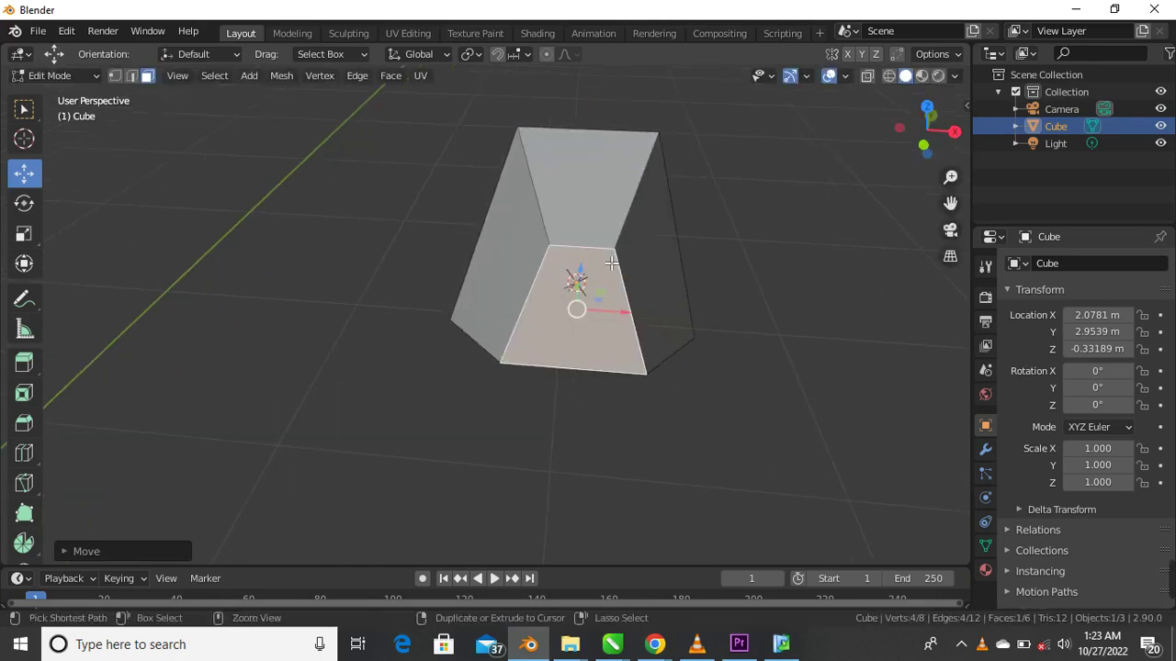
Step: Undo the front face's move and scaling and the top face's scaling
{"action": "key", "text": "ctrl+z"}
{"action": "key", "text": "ctrl+z"}
{"action": "key", "text": "ctrl+z"}
{"action": "key", "text": "ctrl+z"}
{"action": "middle_click_drag", "start_coordinate": [527, 383], "coordinate": [625, 325]}
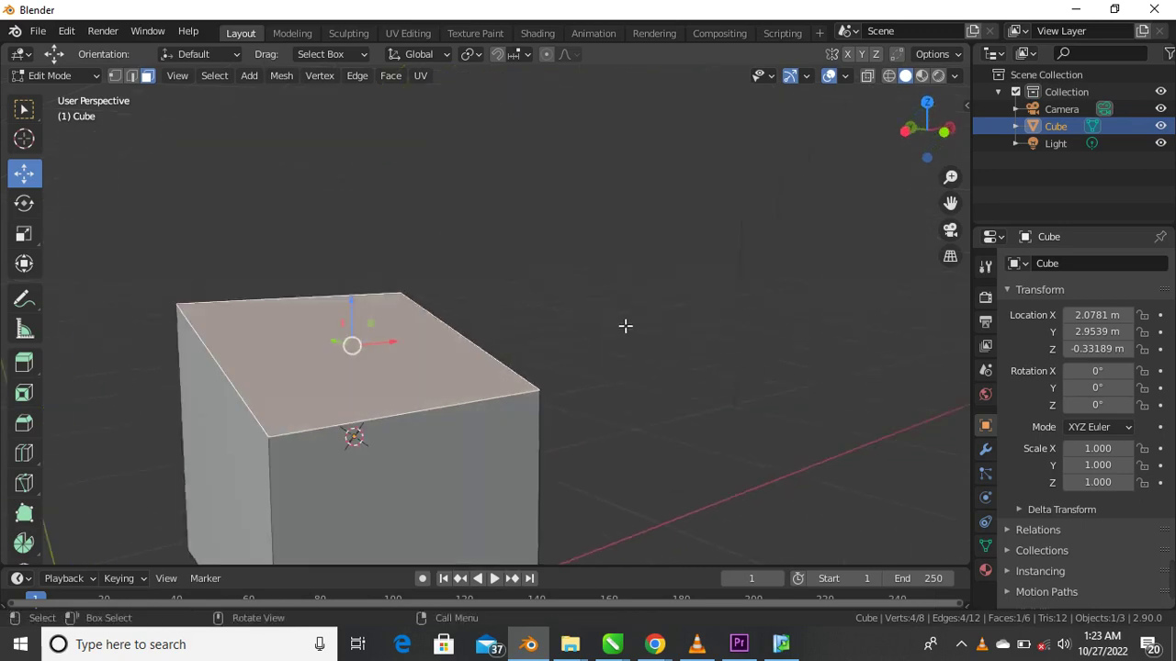
Step: Undo the face and edge selections and the front top edge's downward move to restore the full cube
{"action": "key", "text": "ctrl+z"}
{"action": "key", "text": "ctrl+z"}
{"action": "key", "text": "ctrl+z"}
{"action": "key", "text": "ctrl+z"}
{"action": "key", "text": "ctrl+z"}
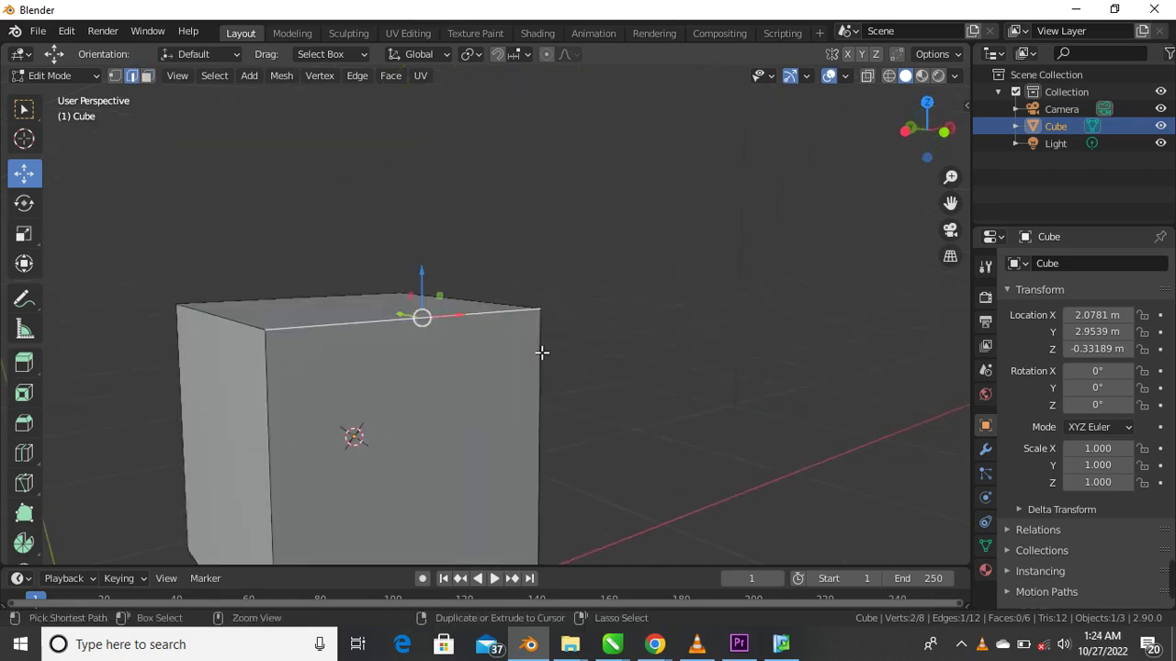
Step: Inspect the restored cube and its selected top edges from closer and farther viewpoints
{"action": "scroll", "coordinate": [520, 346], "scroll_direction": "down", "scroll_amount": 3}
{"action": "middle_click_drag", "start_coordinate": [523, 392], "coordinate": [520, 420]}
{"action": "scroll", "coordinate": [475, 378], "scroll_direction": "down", "scroll_amount": 2}
{"action": "scroll", "coordinate": [485, 397], "scroll_direction": "up", "scroll_amount": 3}
{"action": "scroll", "coordinate": [415, 372], "scroll_direction": "up", "scroll_amount": 3}
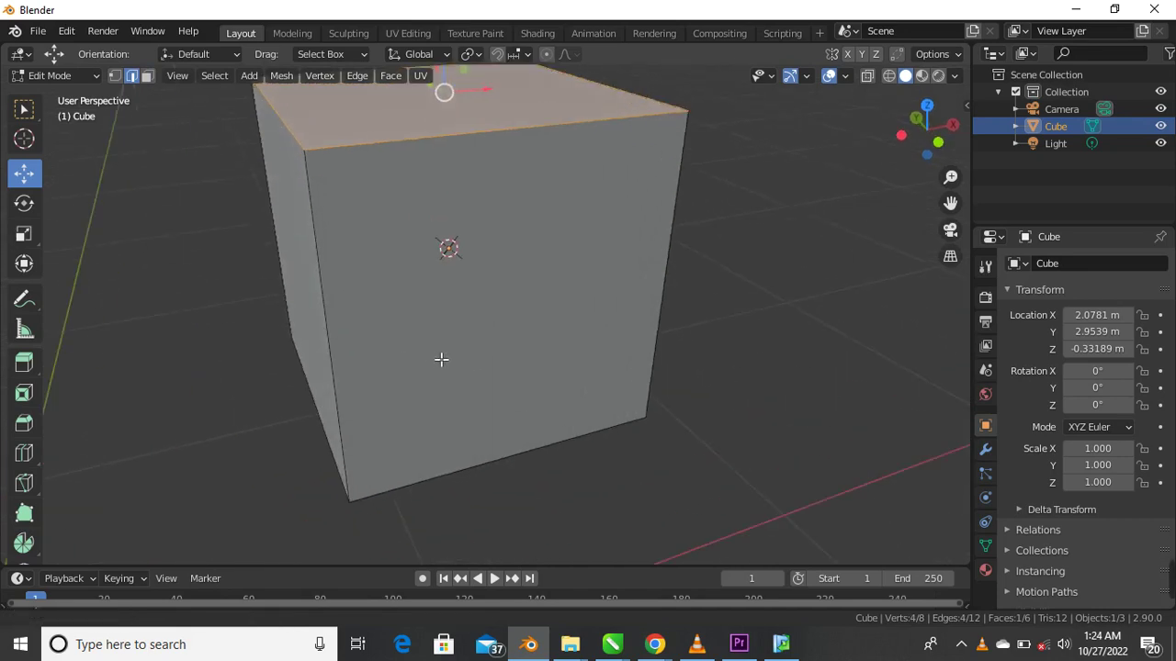
{"action": "middle_click_drag", "start_coordinate": [441, 359], "coordinate": [410, 329]}
{"action": "scroll", "coordinate": [478, 334], "scroll_direction": "down", "scroll_amount": 3}
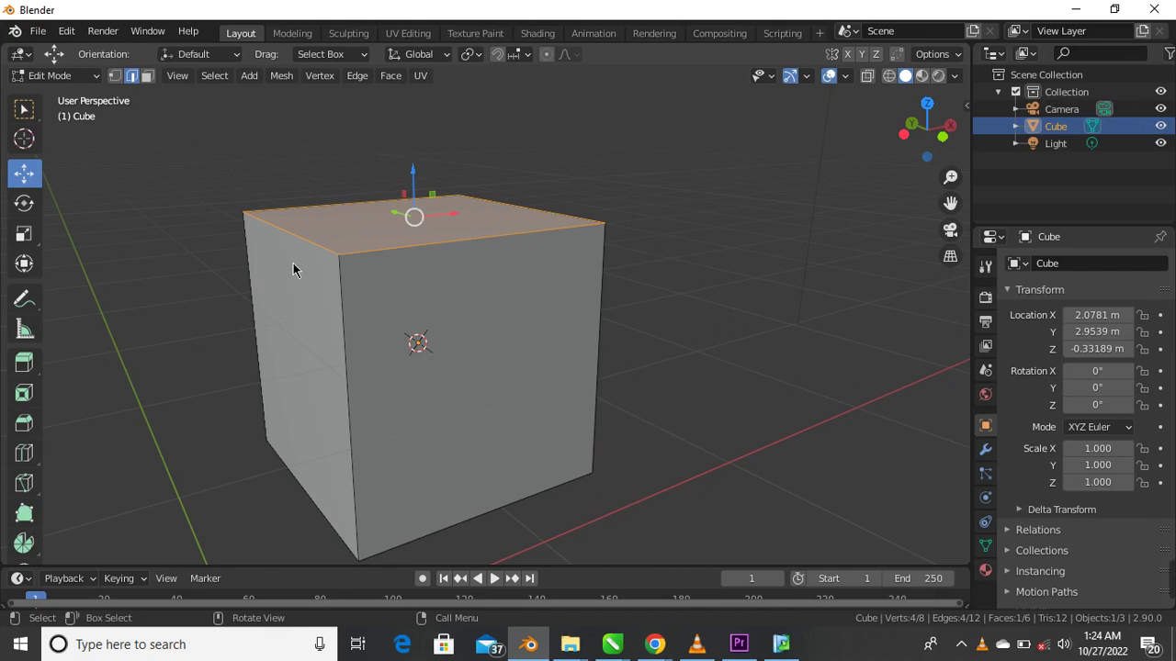
Step: Bevel the cube's front vertical edge about 0.6 m wide with five segments
{"action": "left_click", "coordinate": [355, 350]}
{"action": "scroll", "coordinate": [389, 343], "scroll_direction": "down", "scroll_amount": 3}
{"action": "scroll", "coordinate": [320, 356], "scroll_direction": "up", "scroll_amount": 2}
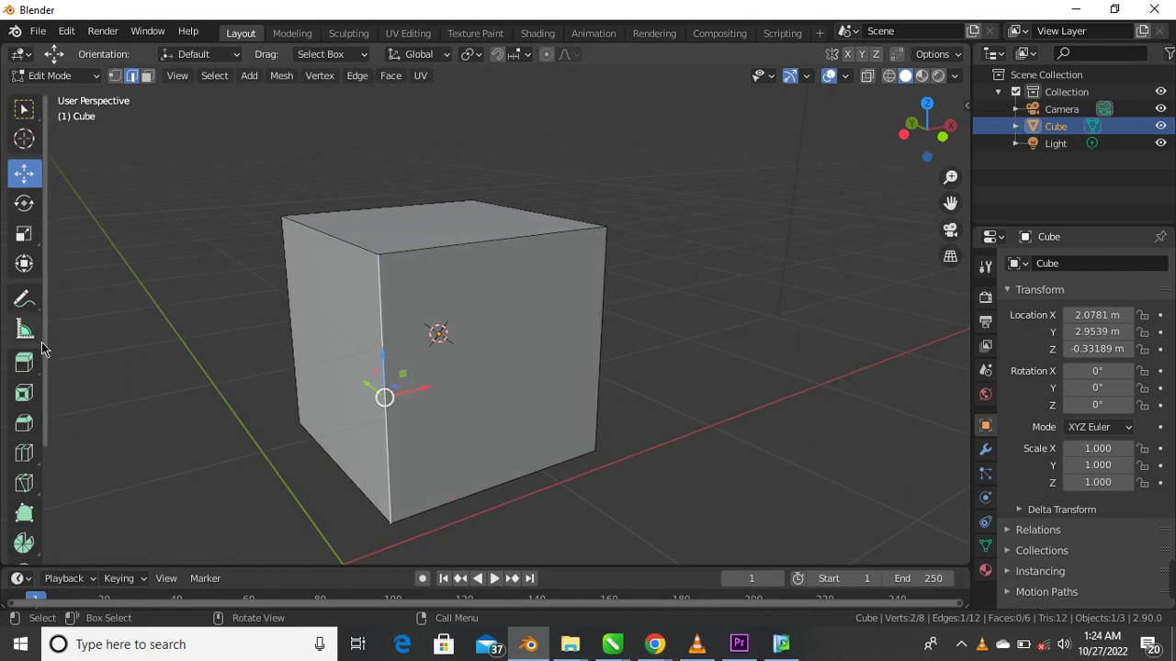
{"action": "scroll", "coordinate": [509, 407], "scroll_direction": "down", "scroll_amount": 2}
{"action": "scroll", "coordinate": [428, 459], "scroll_direction": "up", "scroll_amount": 3}
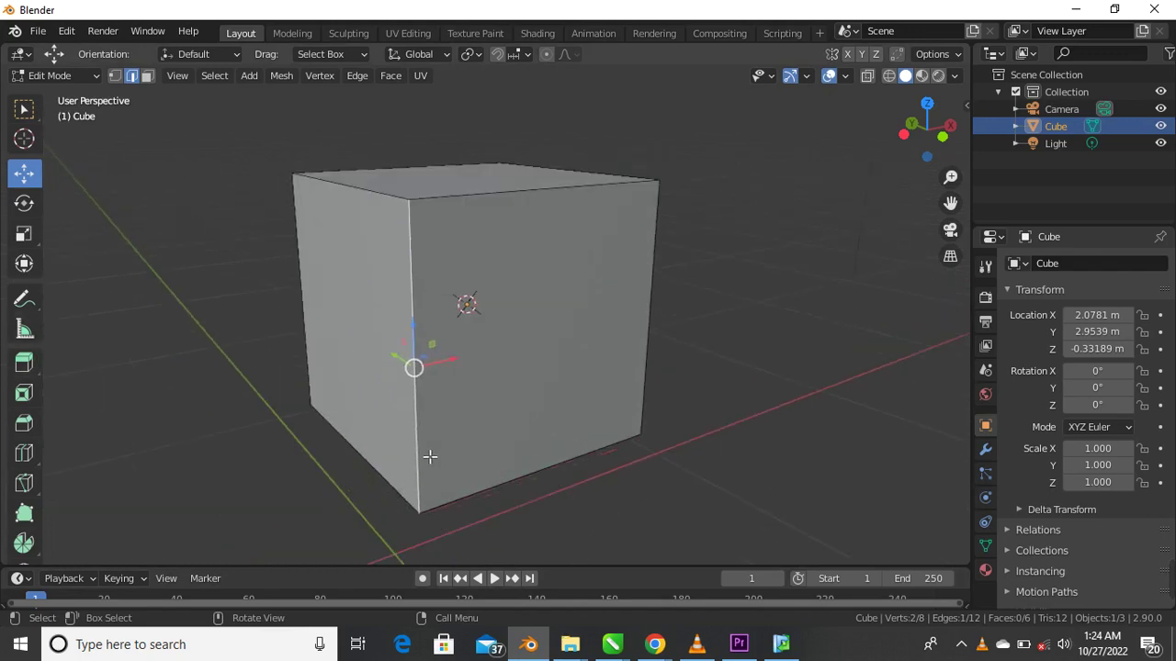
{"action": "scroll", "coordinate": [454, 445], "scroll_direction": "down", "scroll_amount": 1}
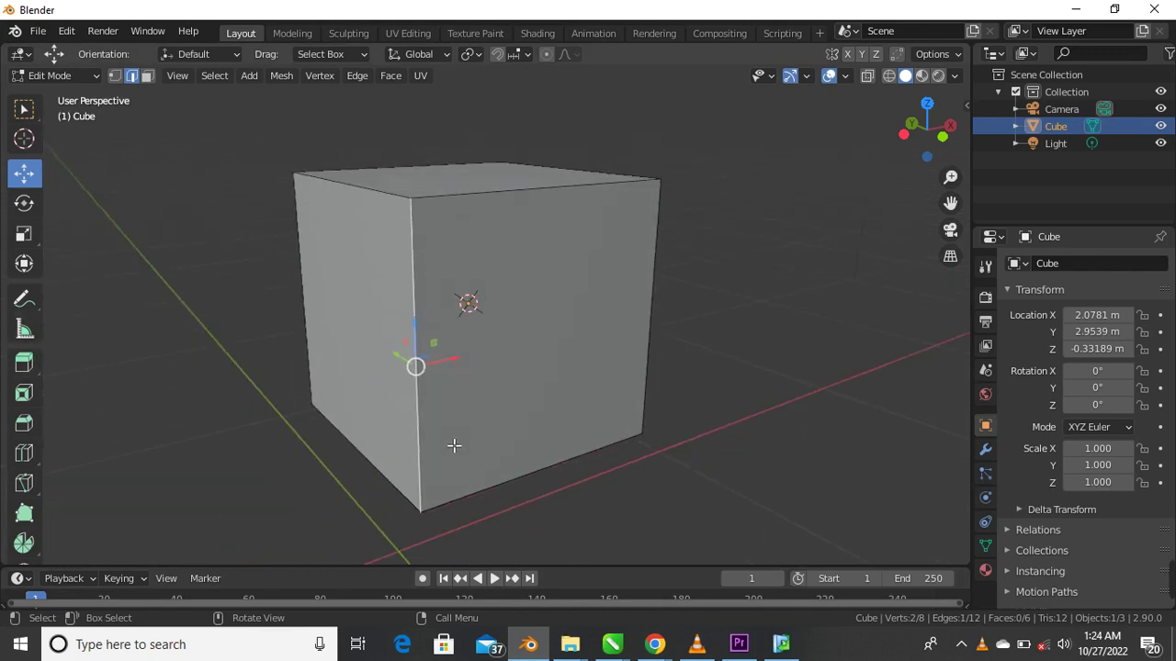
{"action": "key", "text": "ctrl"}
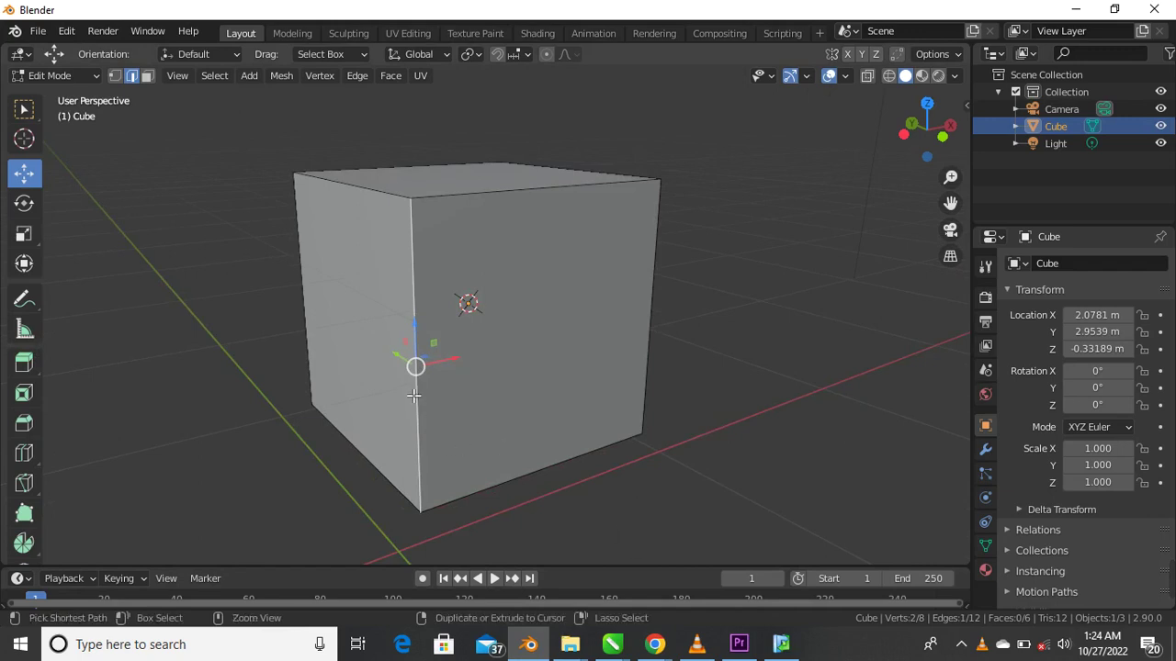
{"action": "key", "text": "ctrl+b"}
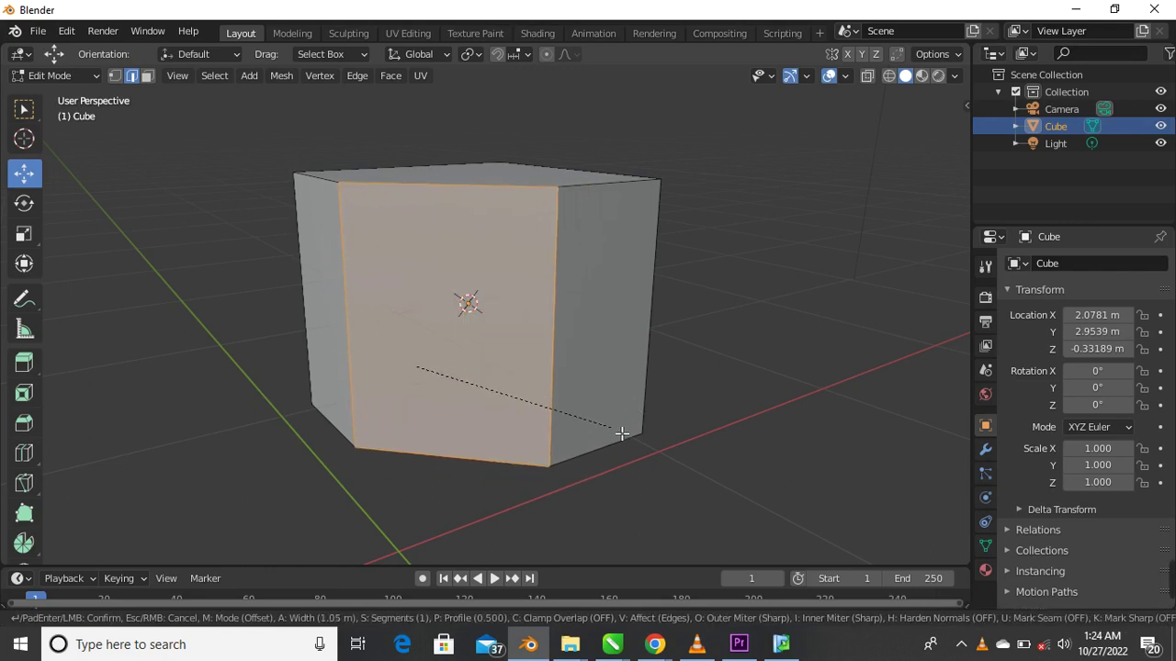
{"action": "scroll", "coordinate": [532, 443], "scroll_direction": "up", "scroll_amount": 2}
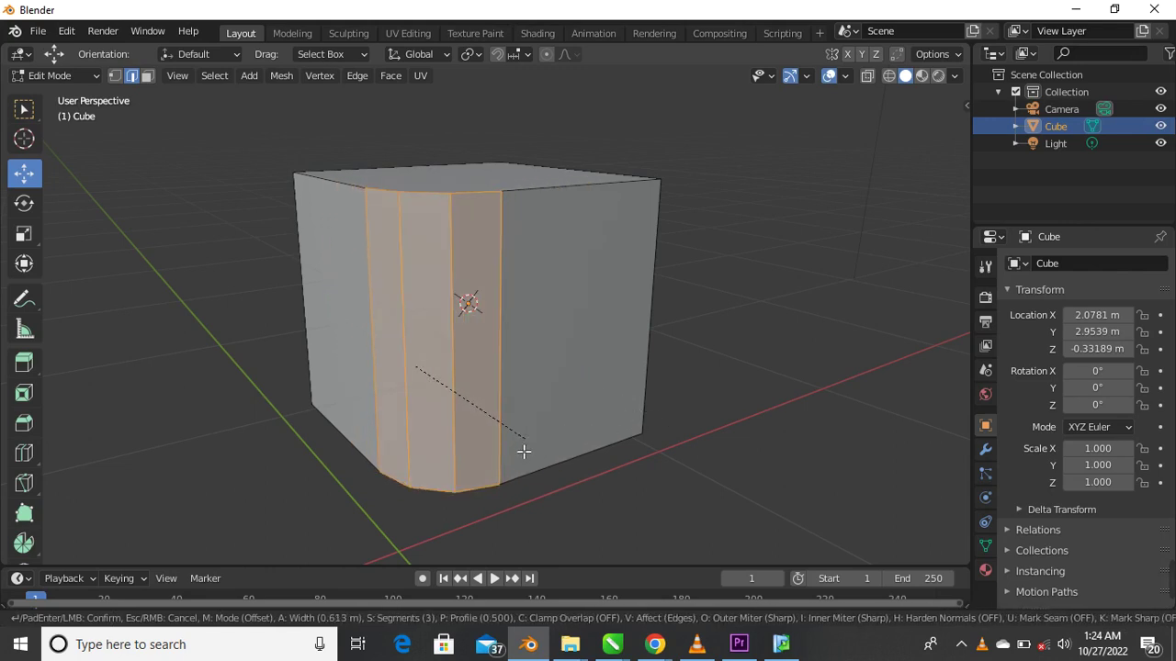
{"action": "scroll", "coordinate": [523, 460], "scroll_direction": "up", "scroll_amount": 1}
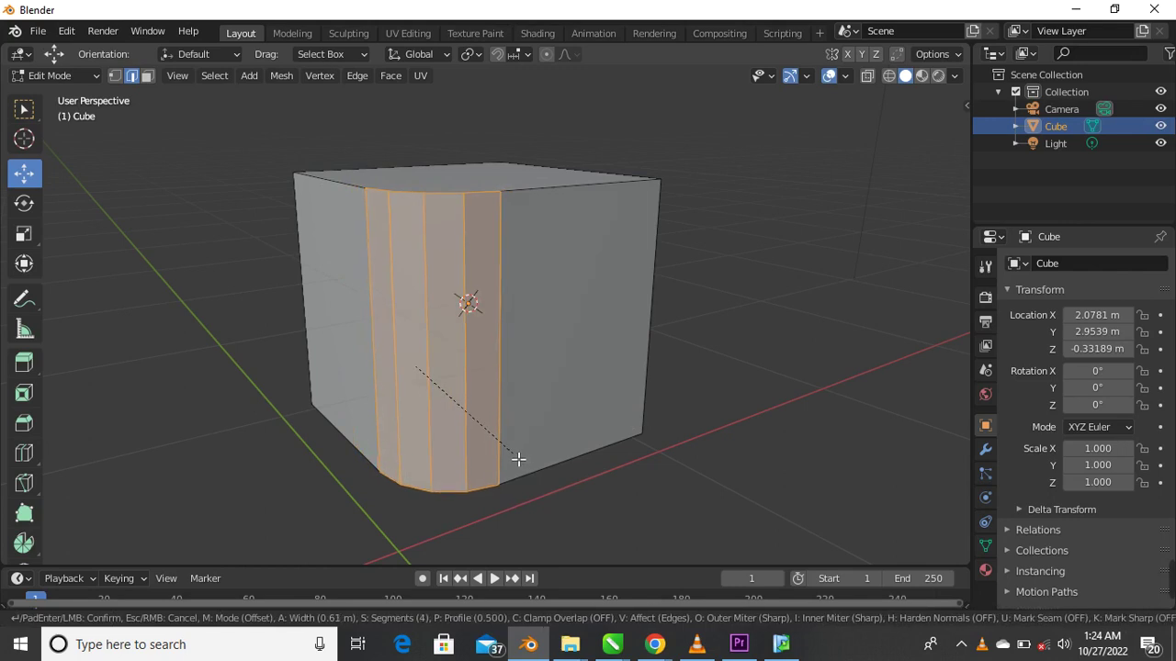
{"action": "scroll", "coordinate": [526, 459], "scroll_direction": "up", "scroll_amount": 1}
{"action": "left_click", "coordinate": [526, 460]}
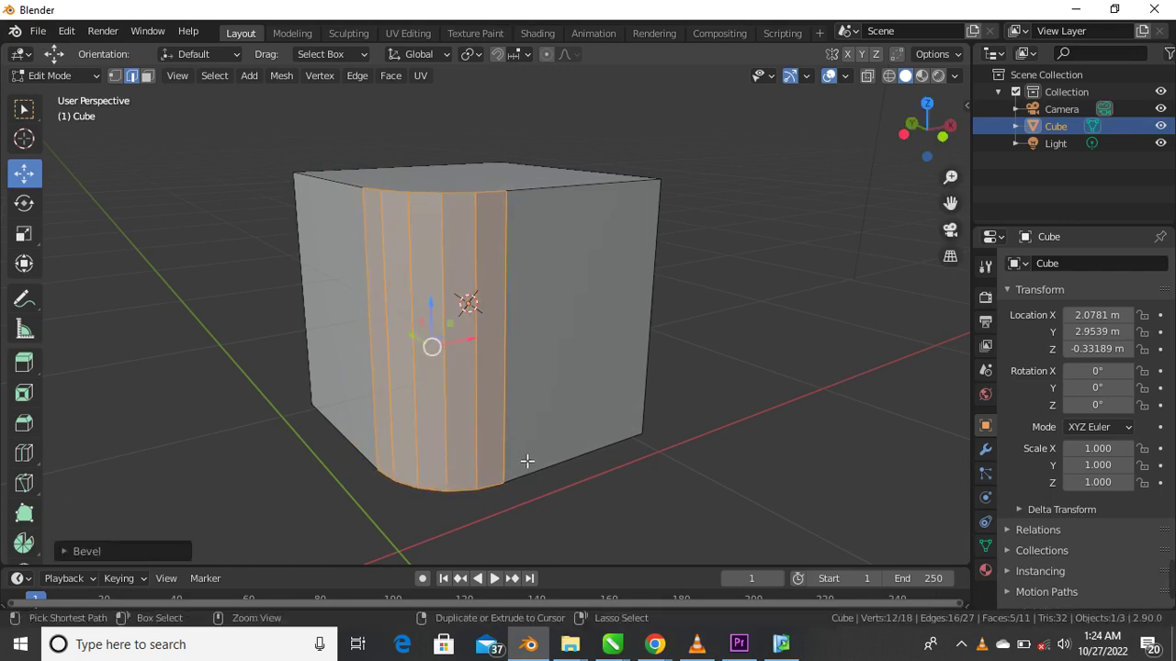
Step: Inspect the cube's rounded front corner from several viewpoints and undo its bevel
{"action": "left_click", "coordinate": [525, 452]}
{"action": "scroll", "coordinate": [579, 432], "scroll_direction": "down", "scroll_amount": 3}
{"action": "middle_click_drag", "start_coordinate": [588, 438], "coordinate": [567, 459]}
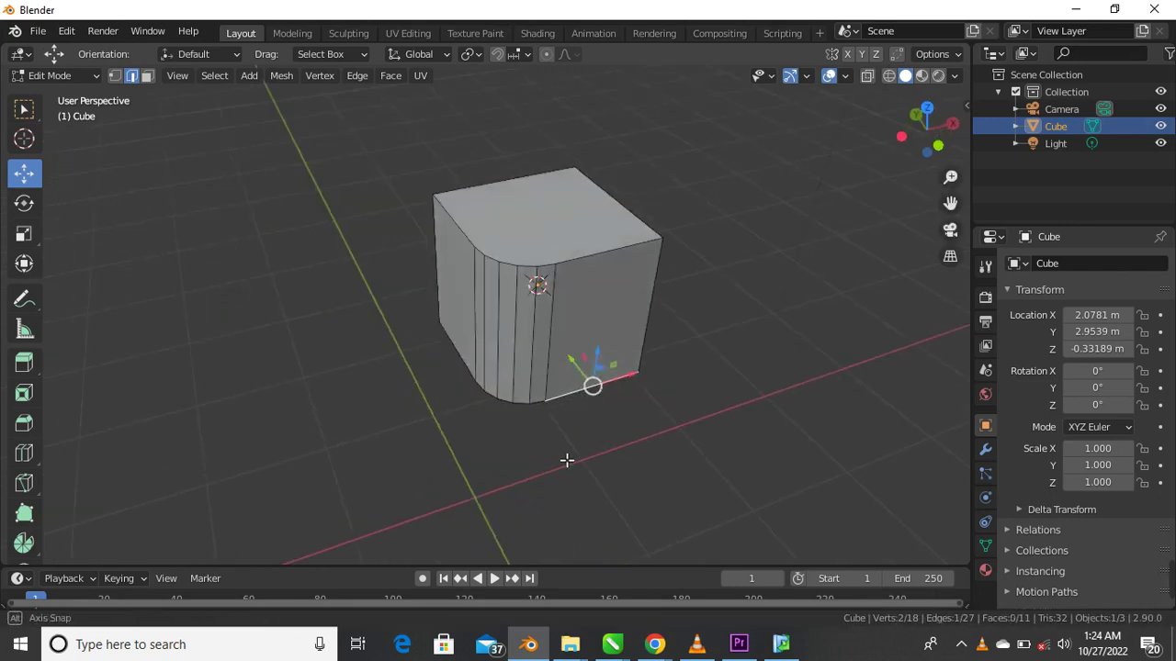
{"action": "scroll", "coordinate": [633, 266], "scroll_direction": "up", "scroll_amount": 2}
{"action": "scroll", "coordinate": [633, 281], "scroll_direction": "down", "scroll_amount": 2}
{"action": "middle_click_drag", "start_coordinate": [632, 281], "coordinate": [563, 221]}
{"action": "scroll", "coordinate": [564, 247], "scroll_direction": "up", "scroll_amount": 2}
{"action": "scroll", "coordinate": [564, 239], "scroll_direction": "down", "scroll_amount": 2}
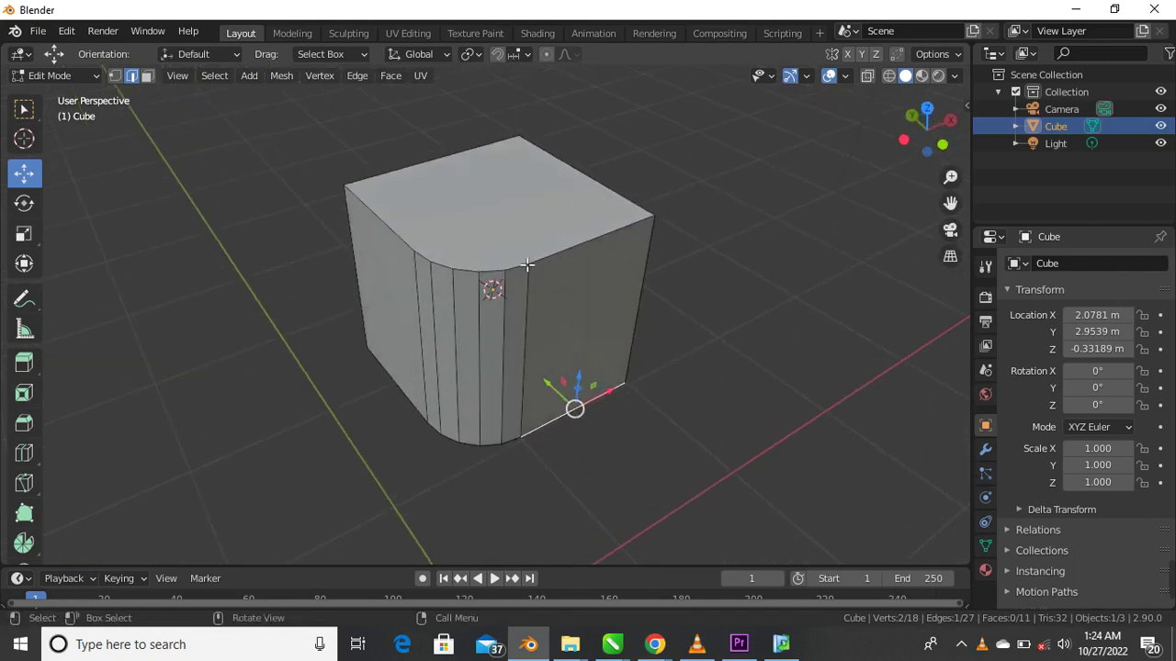
{"action": "key", "text": "ctrl+z"}
{"action": "key", "text": "ctrl+z"}
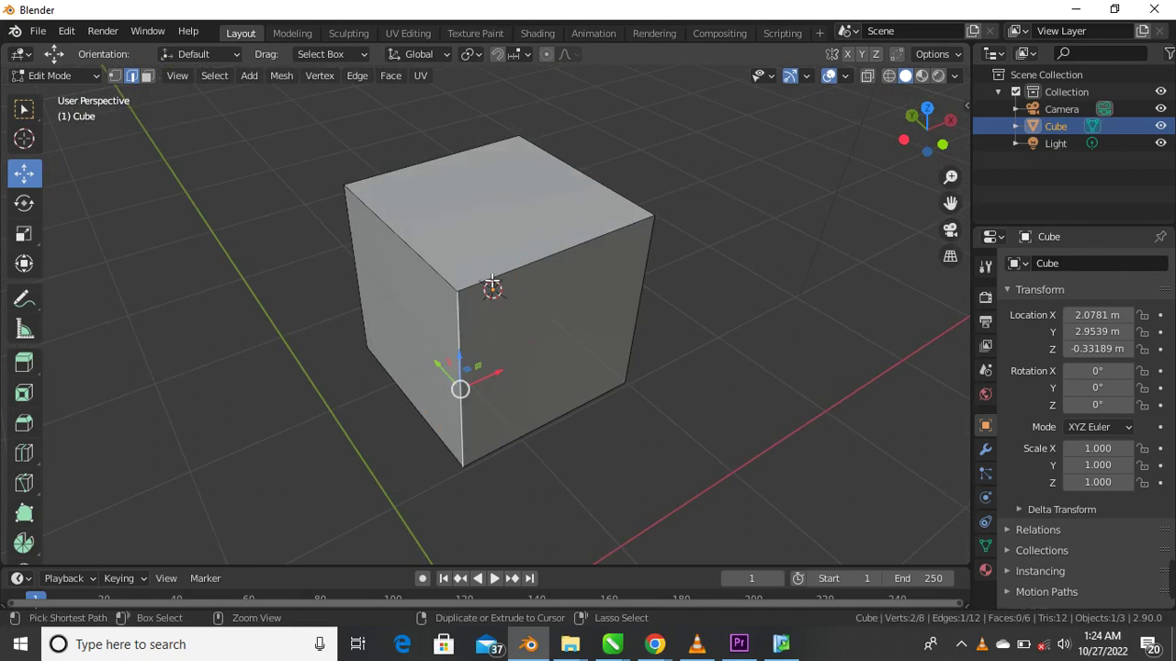
Step: Select all four vertical edges of the cube and bevel them about 0.76 m wide with four segments
{"action": "left_click", "coordinate": [652, 276], "text": "shift"}
{"action": "left_click", "coordinate": [352, 229], "text": "shift"}
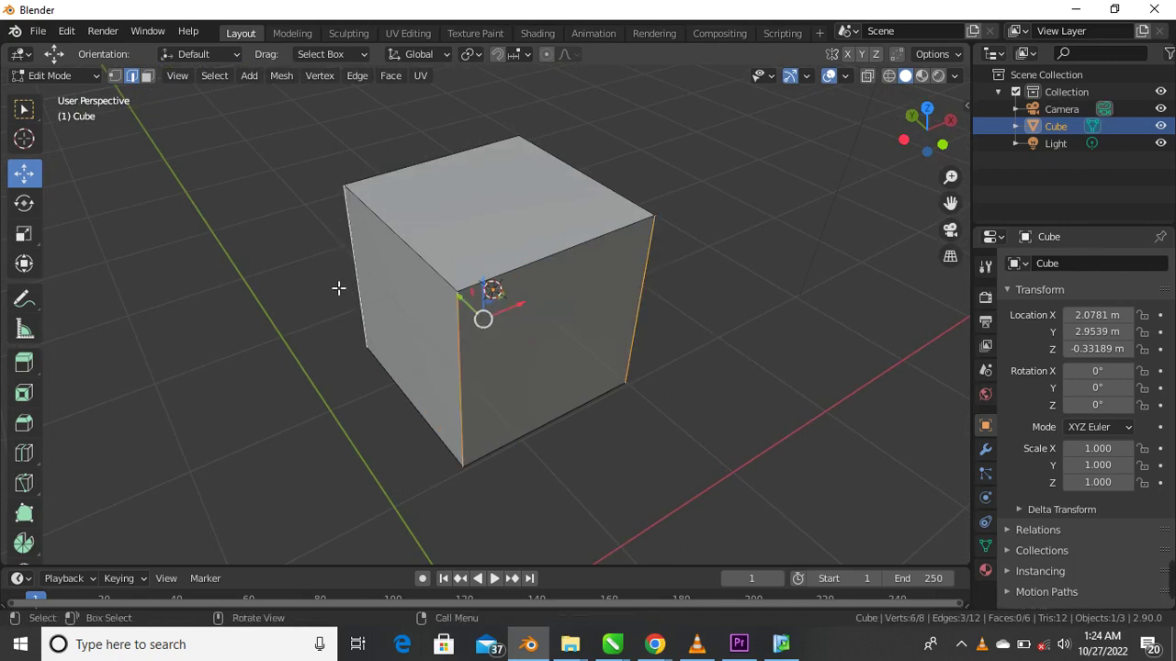
{"action": "middle_click_drag", "start_coordinate": [339, 286], "coordinate": [424, 392]}
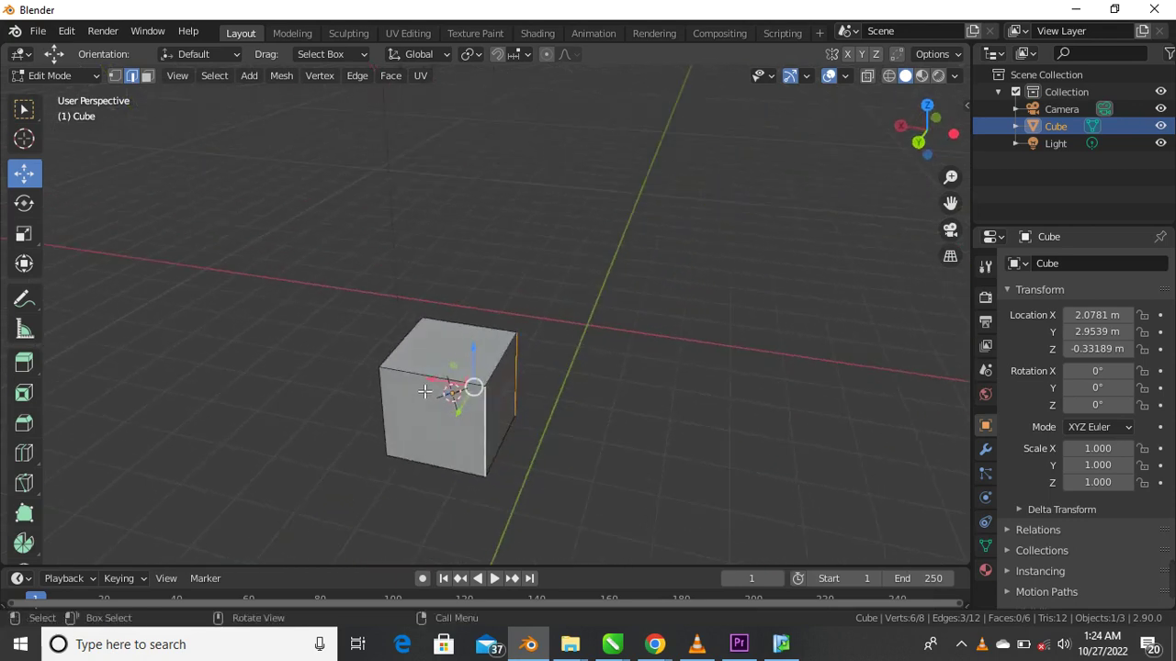
{"action": "left_click", "coordinate": [388, 413], "text": "shift"}
{"action": "scroll", "coordinate": [538, 394], "scroll_direction": "up", "scroll_amount": 4}
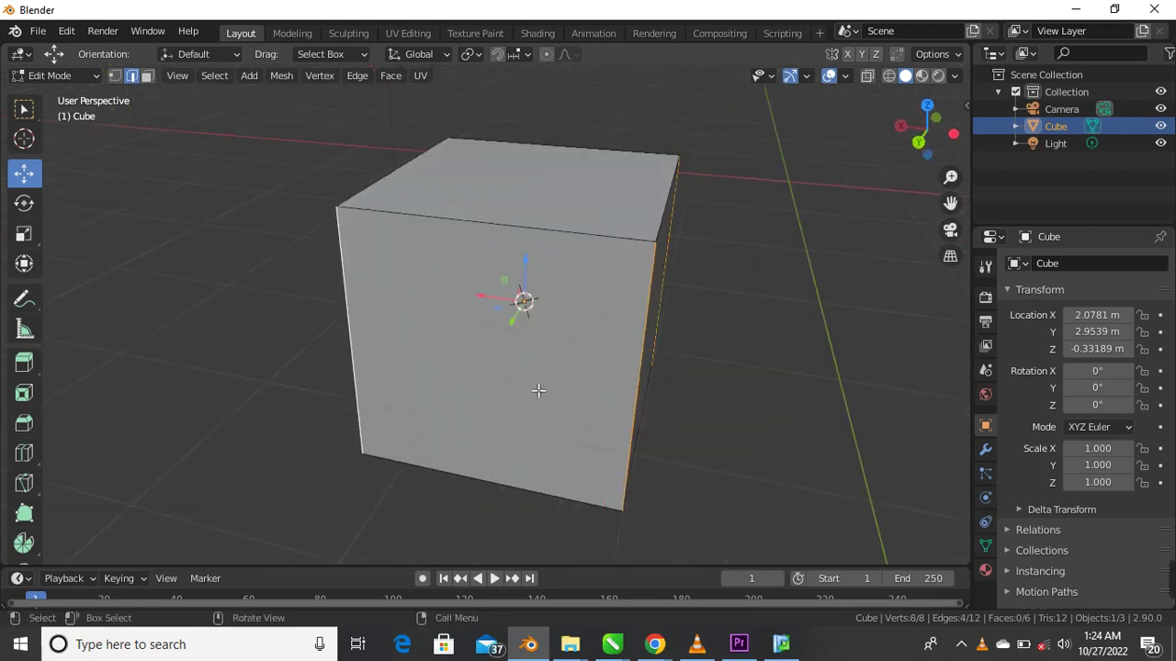
{"action": "middle_click_drag", "start_coordinate": [538, 394], "coordinate": [432, 429]}
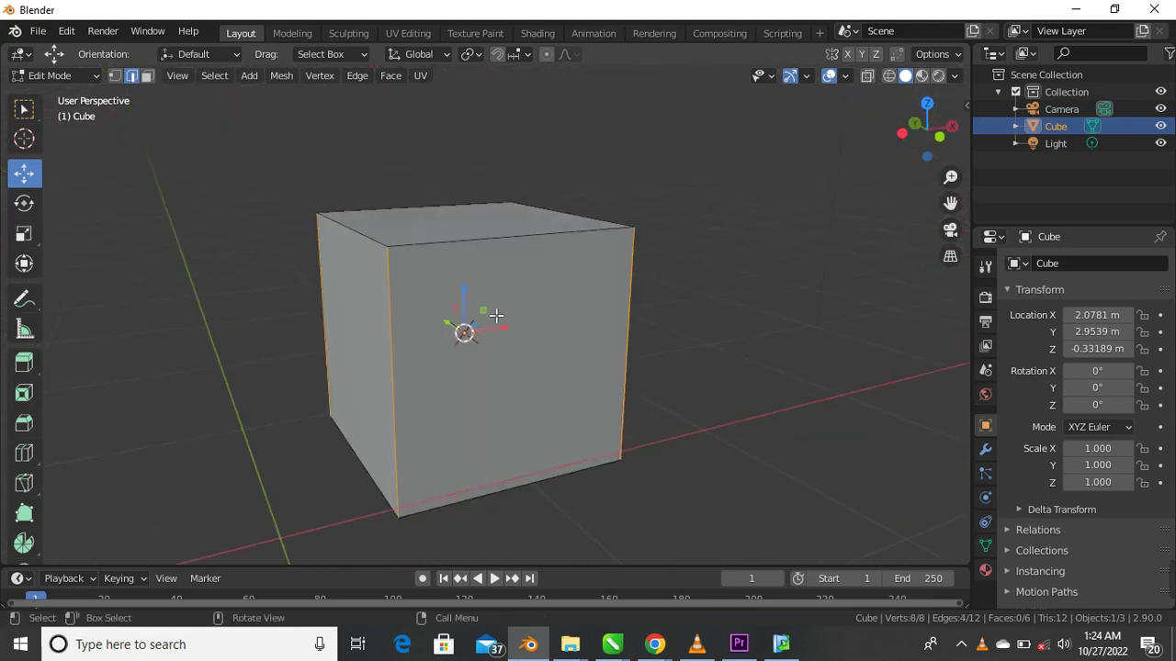
{"action": "middle_click_drag", "start_coordinate": [496, 316], "coordinate": [419, 409]}
{"action": "scroll", "coordinate": [419, 409], "scroll_direction": "up", "scroll_amount": 4}
{"action": "scroll", "coordinate": [427, 397], "scroll_direction": "down", "scroll_amount": 5}
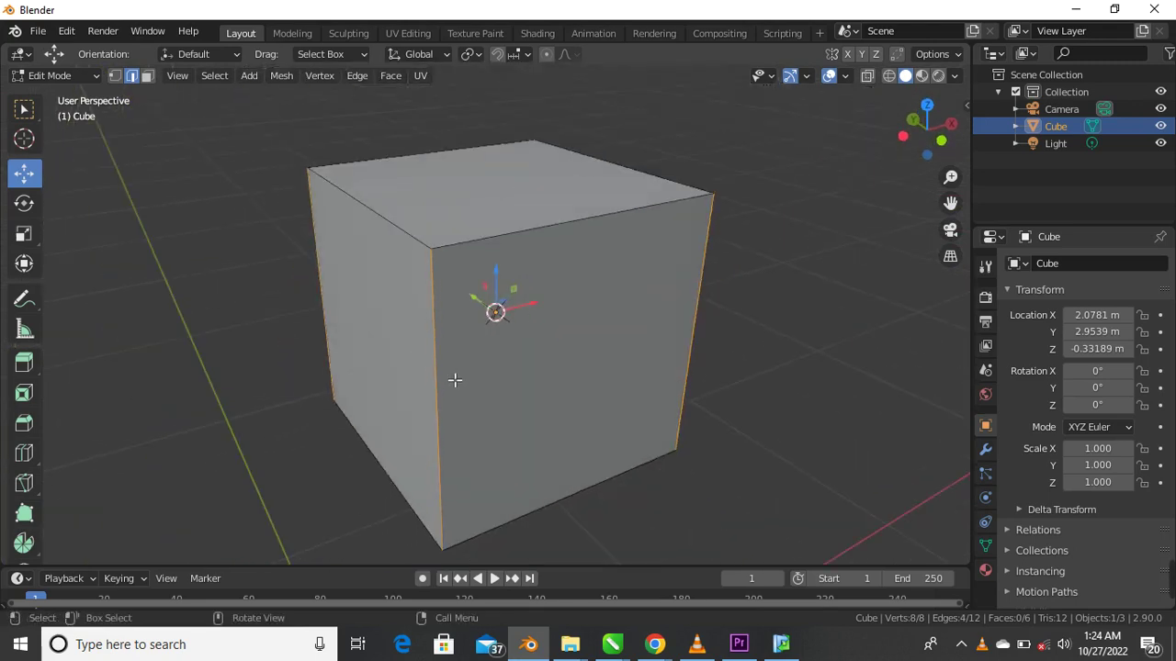
{"action": "key", "text": "ctrl+b"}
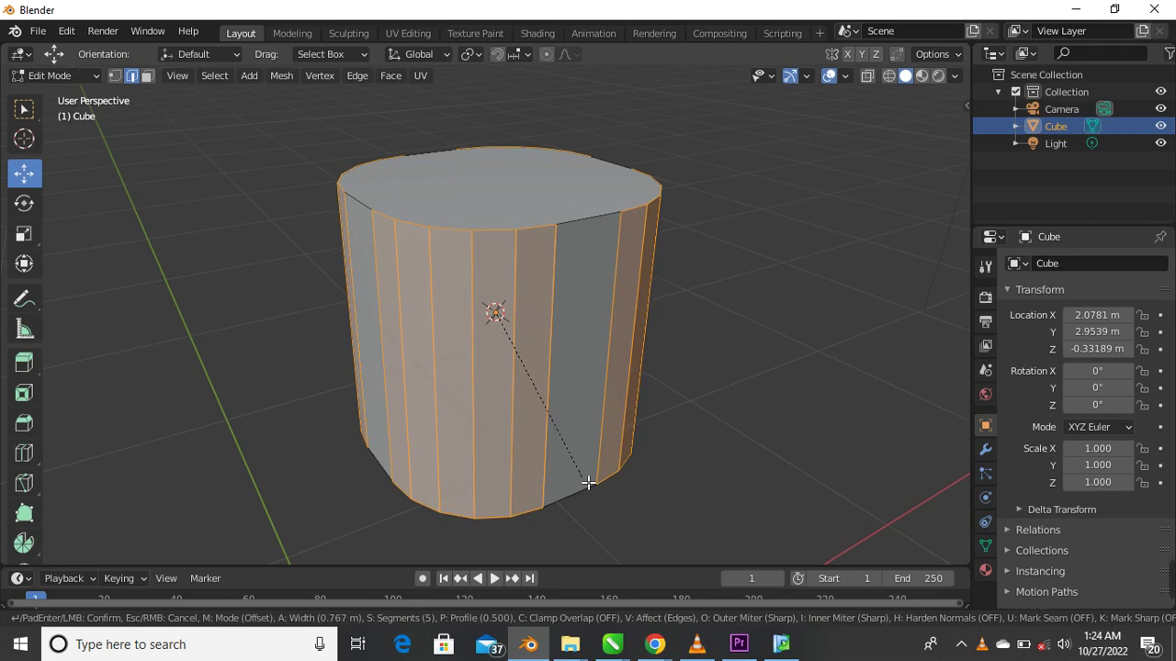
{"action": "scroll", "coordinate": [588, 481], "scroll_direction": "down", "scroll_amount": 4}
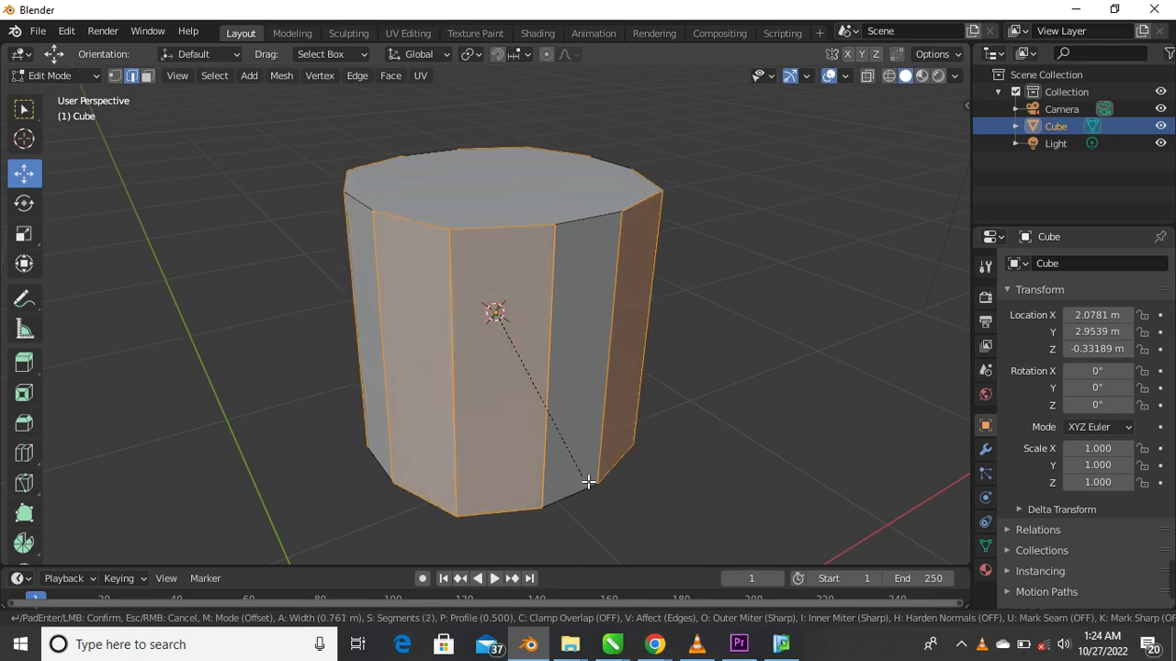
{"action": "scroll", "coordinate": [588, 481], "scroll_direction": "up", "scroll_amount": 2}
{"action": "scroll", "coordinate": [588, 481], "scroll_direction": "up", "scroll_amount": 2}
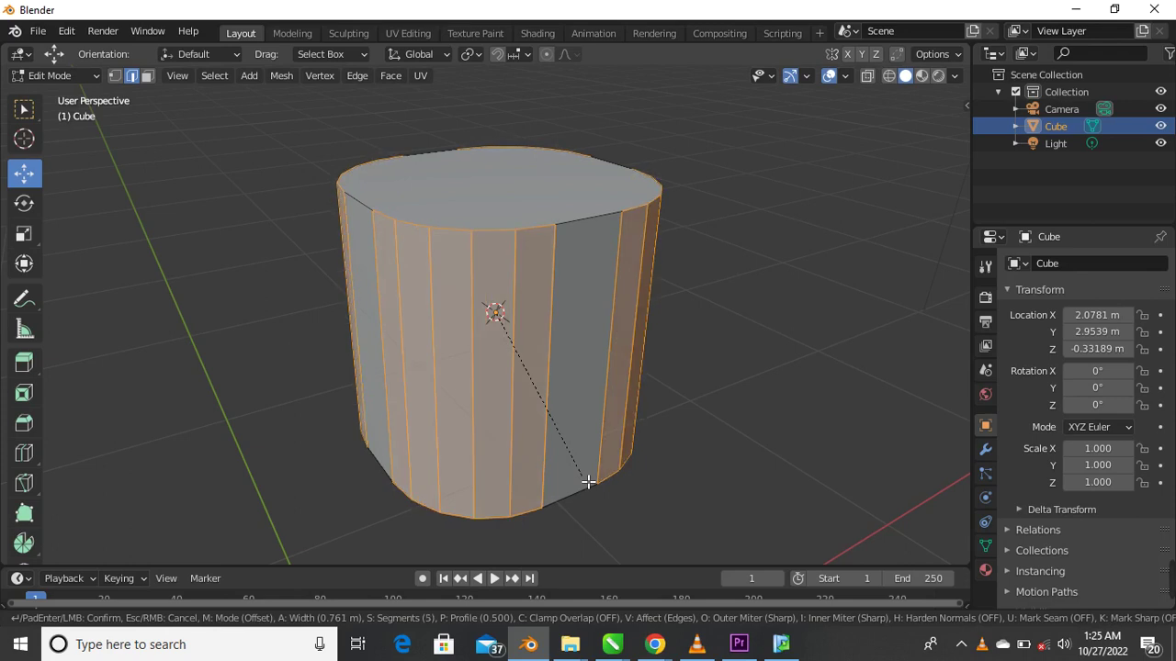
{"action": "left_click", "coordinate": [587, 481]}
{"action": "left_click", "coordinate": [588, 481]}
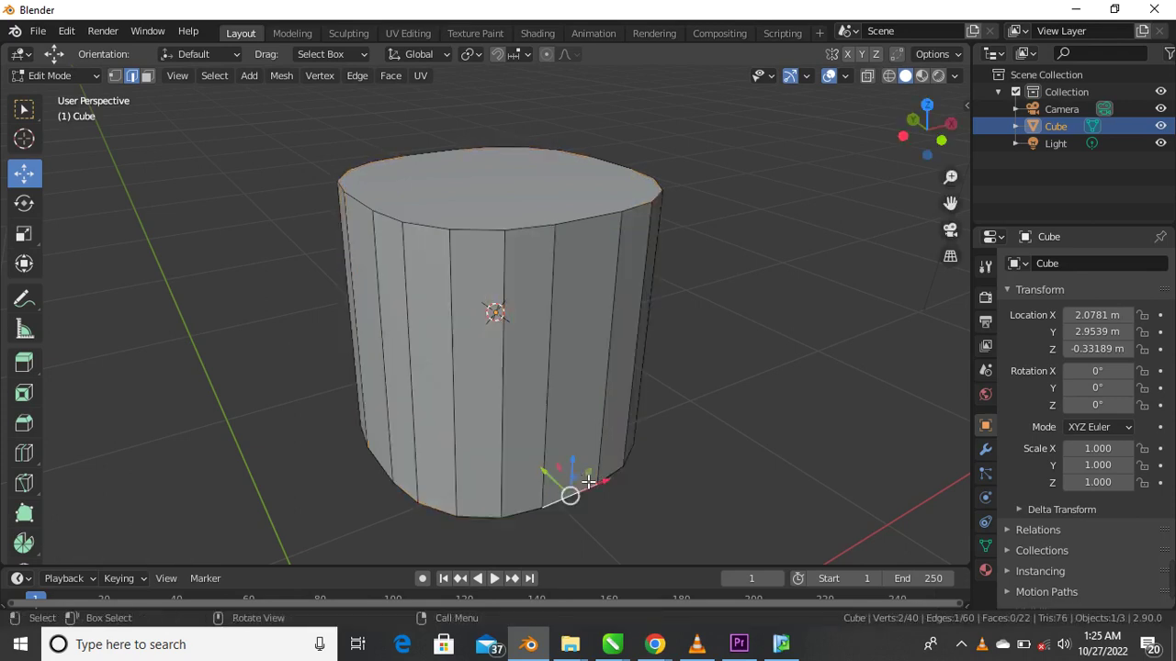
Step: Inspect the rounded block from below and above, and undo the bevel of its four vertical edges
{"action": "scroll", "coordinate": [588, 482], "scroll_direction": "down", "scroll_amount": 3}
{"action": "middle_click_drag", "start_coordinate": [633, 441], "coordinate": [527, 420]}
{"action": "scroll", "coordinate": [577, 390], "scroll_direction": "up", "scroll_amount": 5}
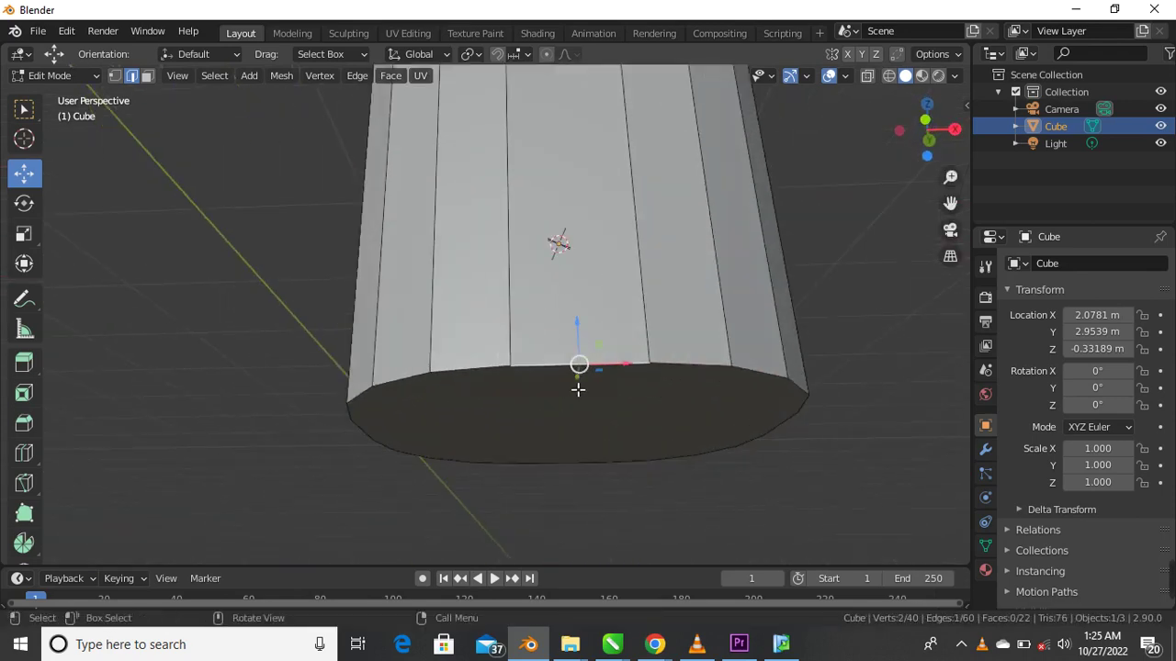
{"action": "scroll", "coordinate": [577, 389], "scroll_direction": "down", "scroll_amount": 4}
{"action": "middle_click_drag", "start_coordinate": [551, 361], "coordinate": [517, 389]}
{"action": "scroll", "coordinate": [527, 388], "scroll_direction": "up", "scroll_amount": 4}
{"action": "scroll", "coordinate": [518, 427], "scroll_direction": "down", "scroll_amount": 3}
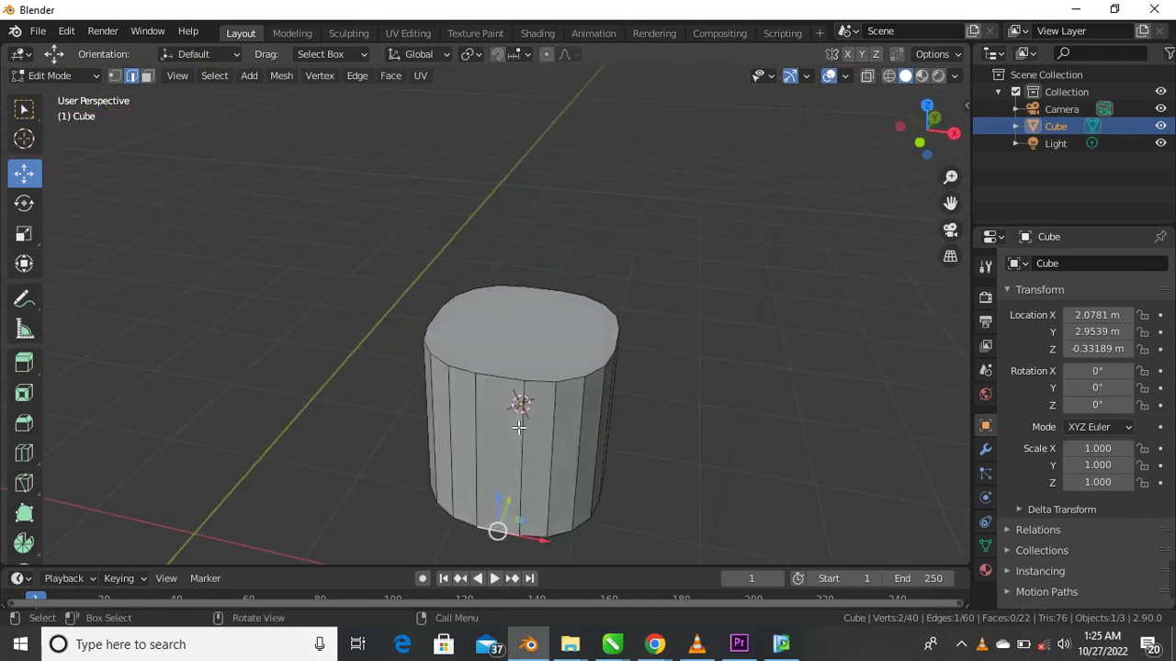
{"action": "scroll", "coordinate": [518, 428], "scroll_direction": "up", "scroll_amount": 3}
{"action": "key", "text": "ctrl+z"}
{"action": "key", "text": "ctrl+z"}
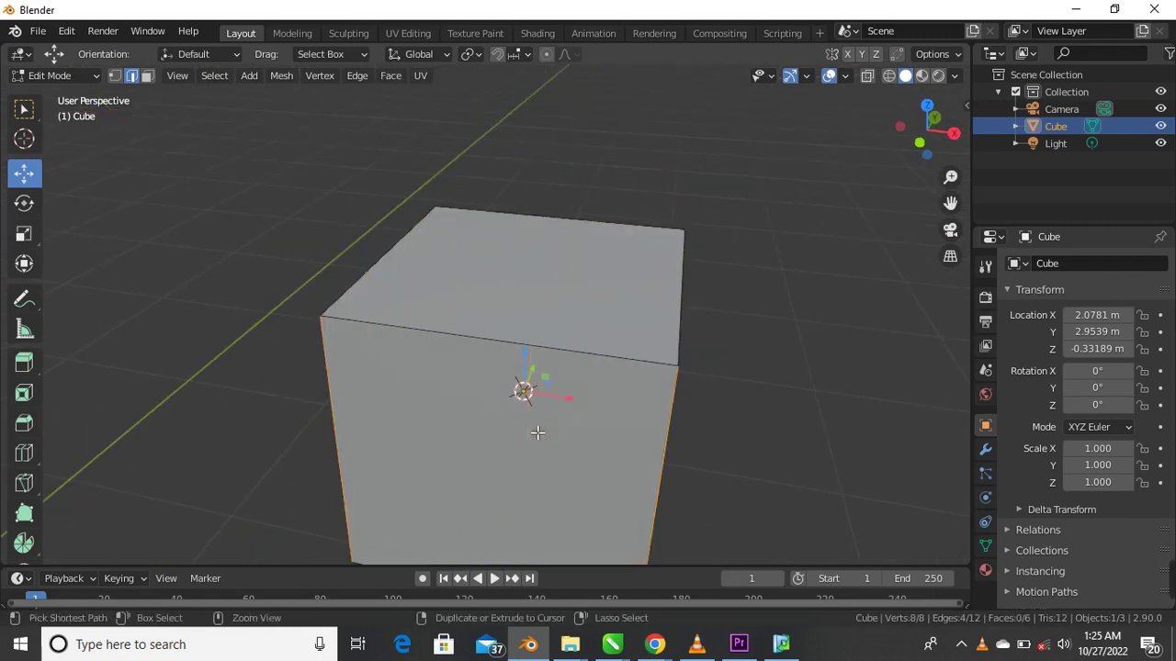
Step: Examine the cube and its four selected vertical edges from different angles and distances
{"action": "scroll", "coordinate": [541, 329], "scroll_direction": "down", "scroll_amount": 3}
{"action": "middle_click_drag", "start_coordinate": [541, 331], "coordinate": [549, 379]}
{"action": "scroll", "coordinate": [633, 377], "scroll_direction": "up", "scroll_amount": 2}
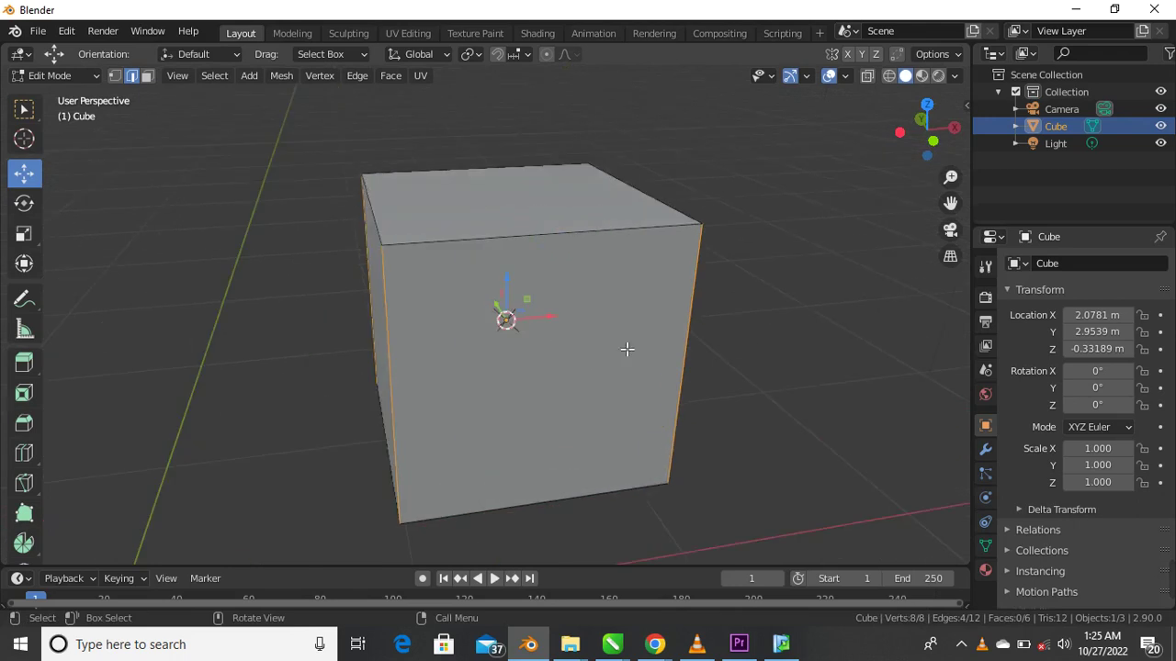
{"action": "middle_click_drag", "start_coordinate": [441, 318], "coordinate": [514, 322]}
{"action": "scroll", "coordinate": [640, 280], "scroll_direction": "up", "scroll_amount": 4}
{"action": "scroll", "coordinate": [551, 279], "scroll_direction": "down", "scroll_amount": 4}
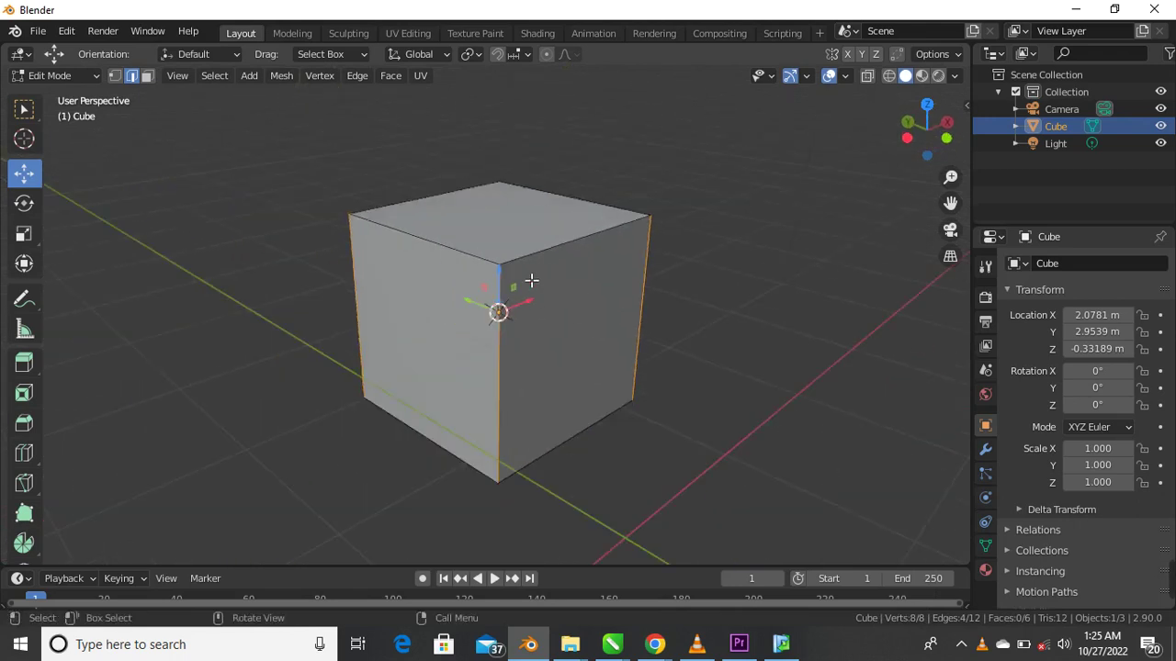
{"action": "middle_click_drag", "start_coordinate": [527, 278], "coordinate": [470, 295]}
{"action": "scroll", "coordinate": [487, 282], "scroll_direction": "up", "scroll_amount": 3}
{"action": "scroll", "coordinate": [480, 294], "scroll_direction": "down", "scroll_amount": 4}
{"action": "scroll", "coordinate": [468, 294], "scroll_direction": "up", "scroll_amount": 3}
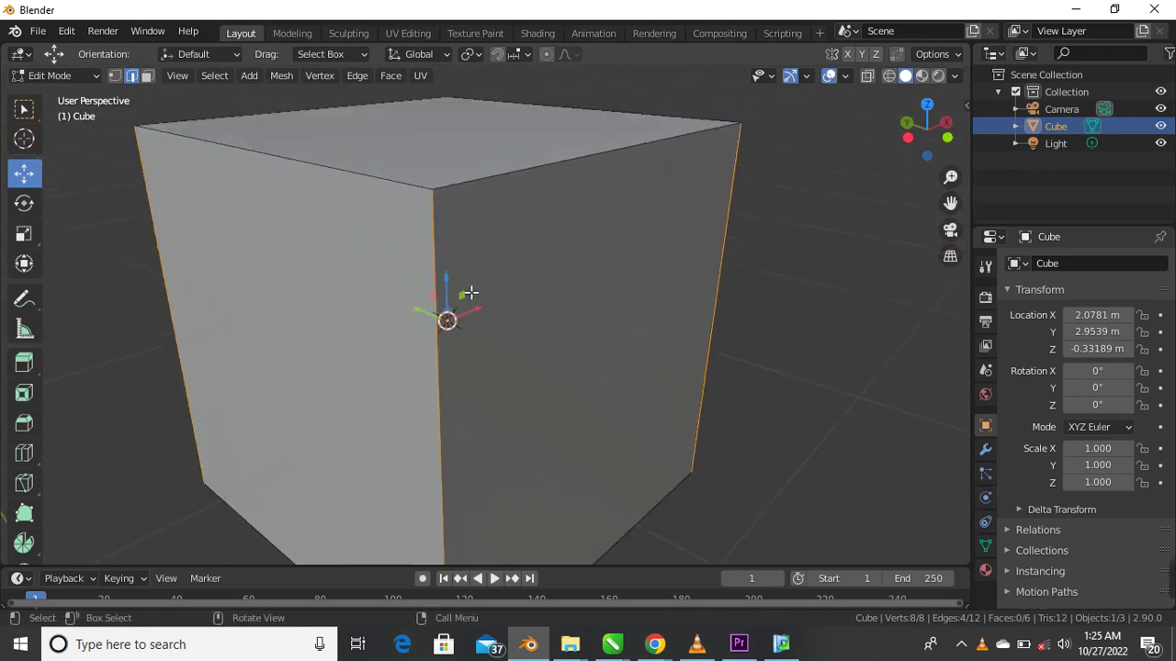
{"action": "scroll", "coordinate": [425, 320], "scroll_direction": "down", "scroll_amount": 3}
{"action": "scroll", "coordinate": [432, 311], "scroll_direction": "up", "scroll_amount": 3}
{"action": "scroll", "coordinate": [424, 174], "scroll_direction": "down", "scroll_amount": 3}
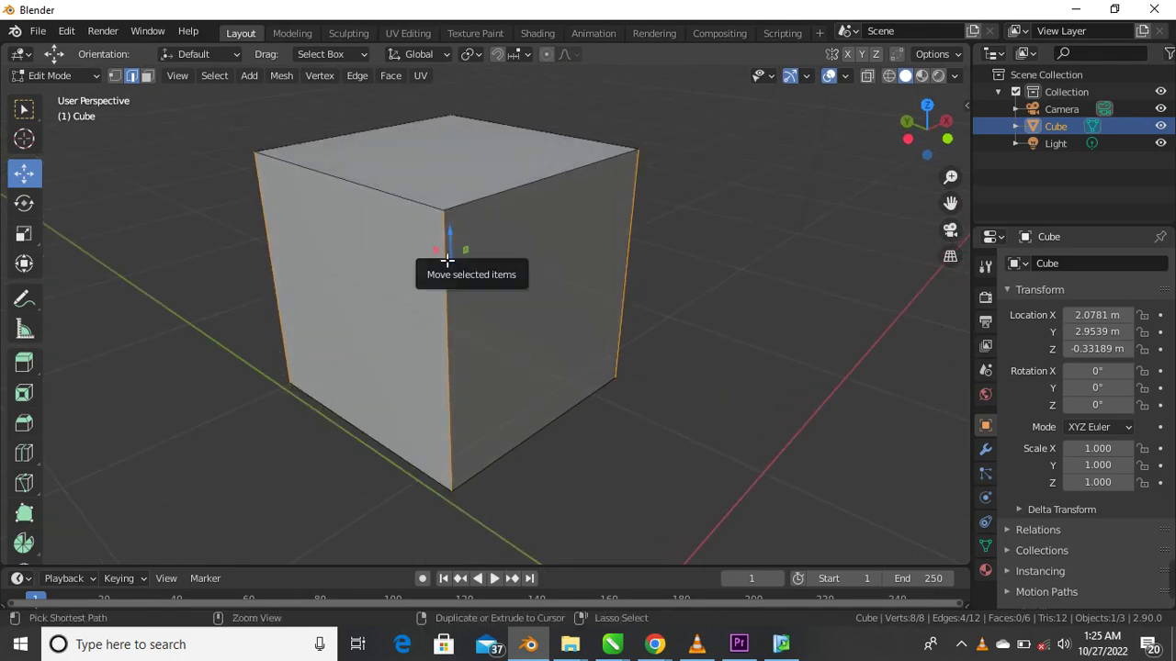
Step: Add a single horizontal loop cut around the middle of the cube's side faces without sliding it
{"action": "key", "text": "ctrl+r"}
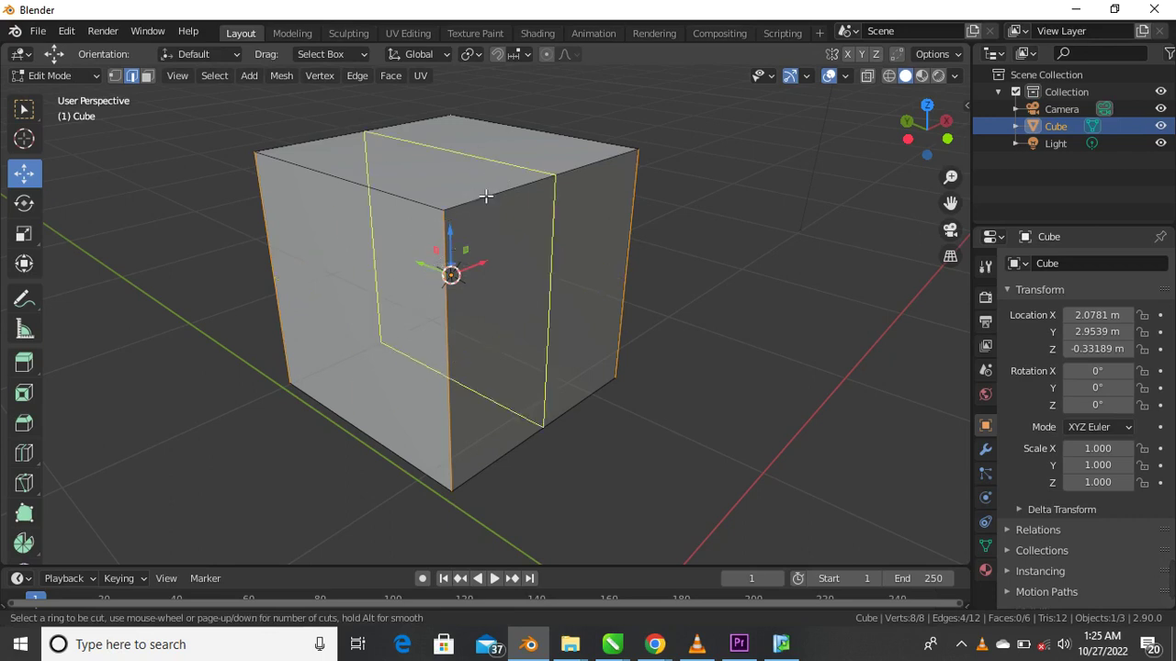
{"action": "left_click", "coordinate": [428, 322]}
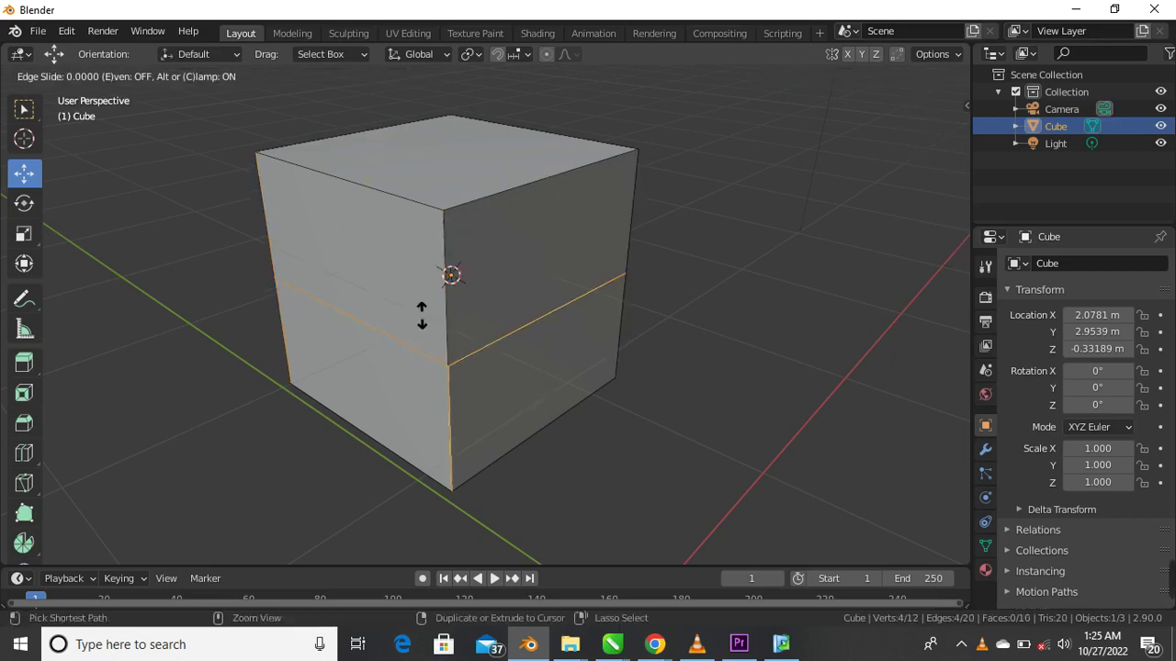
{"action": "left_click", "coordinate": [421, 315]}
{"action": "middle_click_drag", "start_coordinate": [449, 362], "coordinate": [460, 306]}
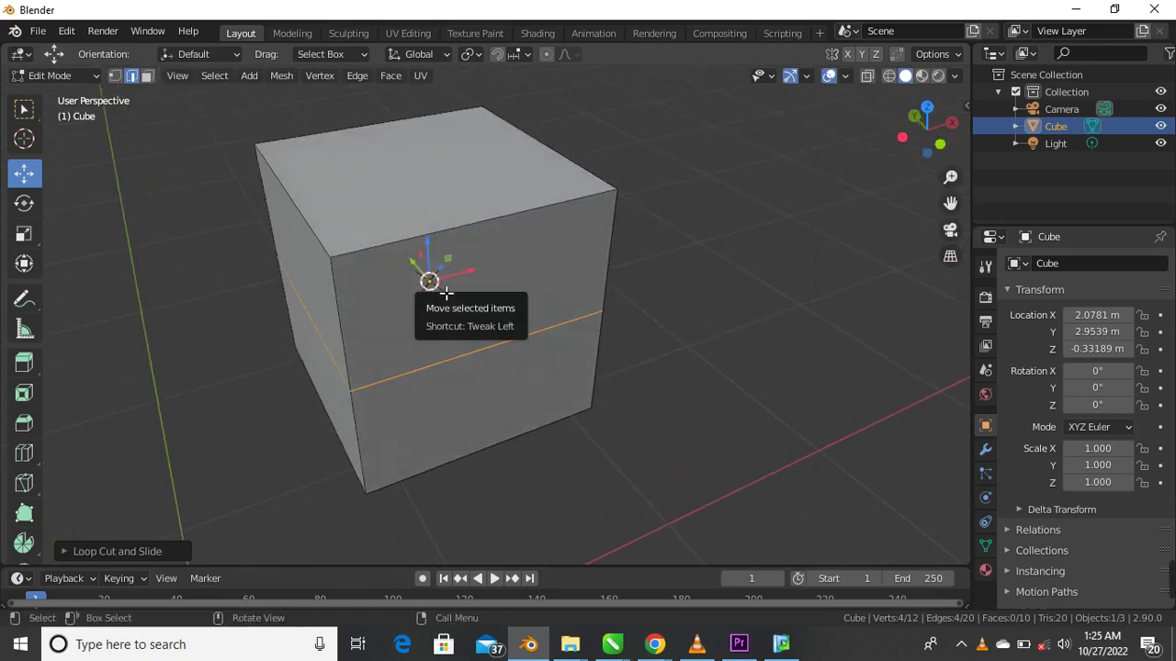
Step: Preview vertical loop cuts across the cube with varying numbers of cuts, up to five, and cancel the command
{"action": "key", "text": "ctrl+r"}
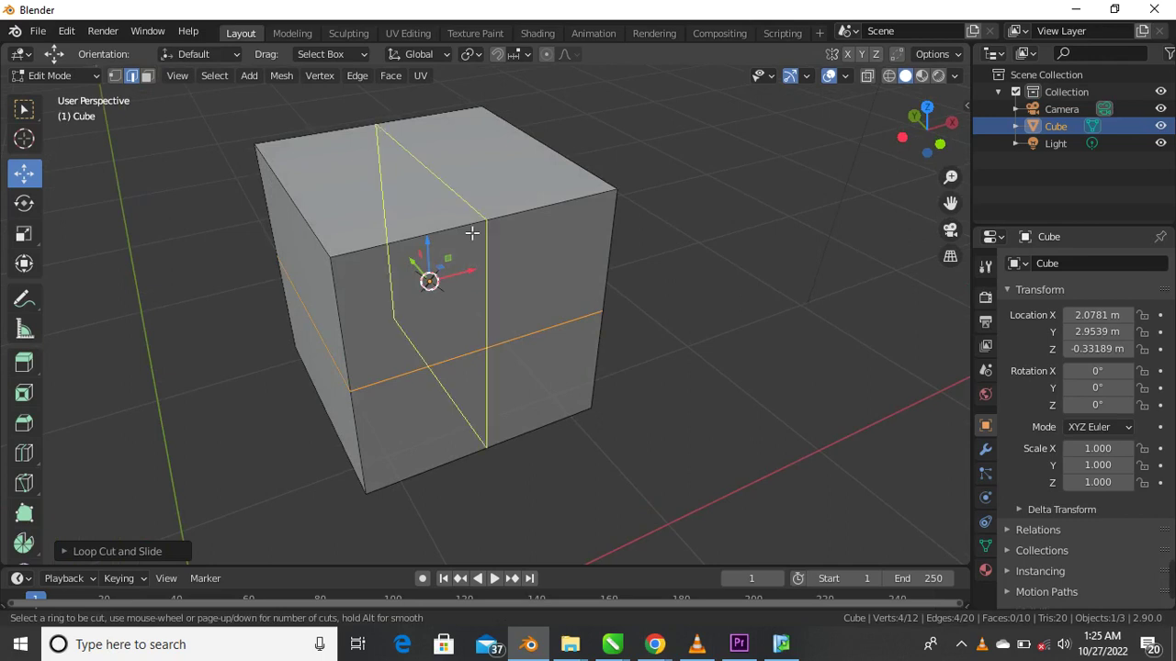
{"action": "scroll", "coordinate": [472, 233], "scroll_direction": "up", "scroll_amount": 4}
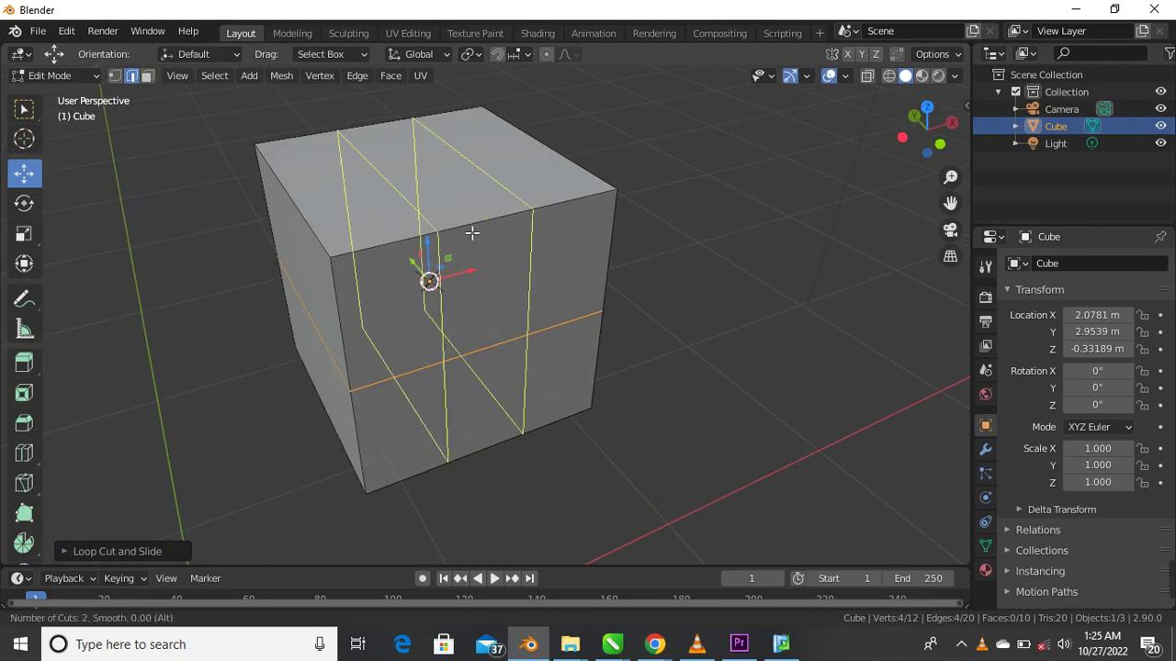
{"action": "scroll", "coordinate": [471, 234], "scroll_direction": "down", "scroll_amount": 3}
{"action": "scroll", "coordinate": [471, 233], "scroll_direction": "up", "scroll_amount": 1}
{"action": "scroll", "coordinate": [471, 233], "scroll_direction": "up", "scroll_amount": 2}
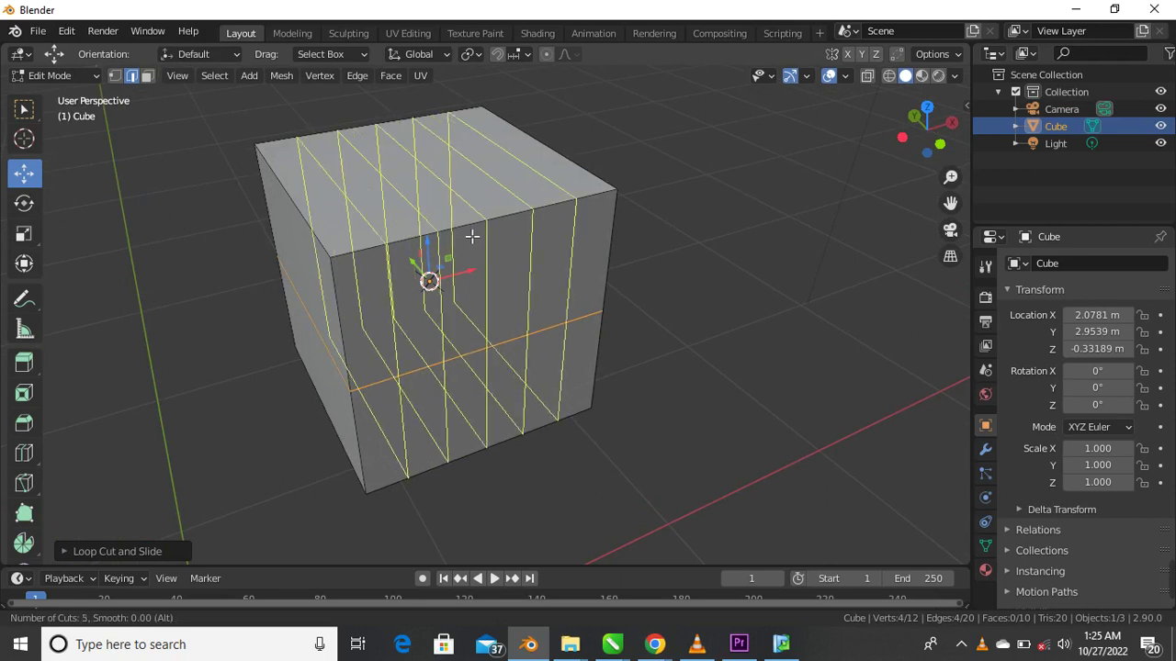
{"action": "scroll", "coordinate": [471, 235], "scroll_direction": "down", "scroll_amount": 4}
{"action": "scroll", "coordinate": [472, 239], "scroll_direction": "up", "scroll_amount": 2}
{"action": "scroll", "coordinate": [471, 238], "scroll_direction": "down", "scroll_amount": 1}
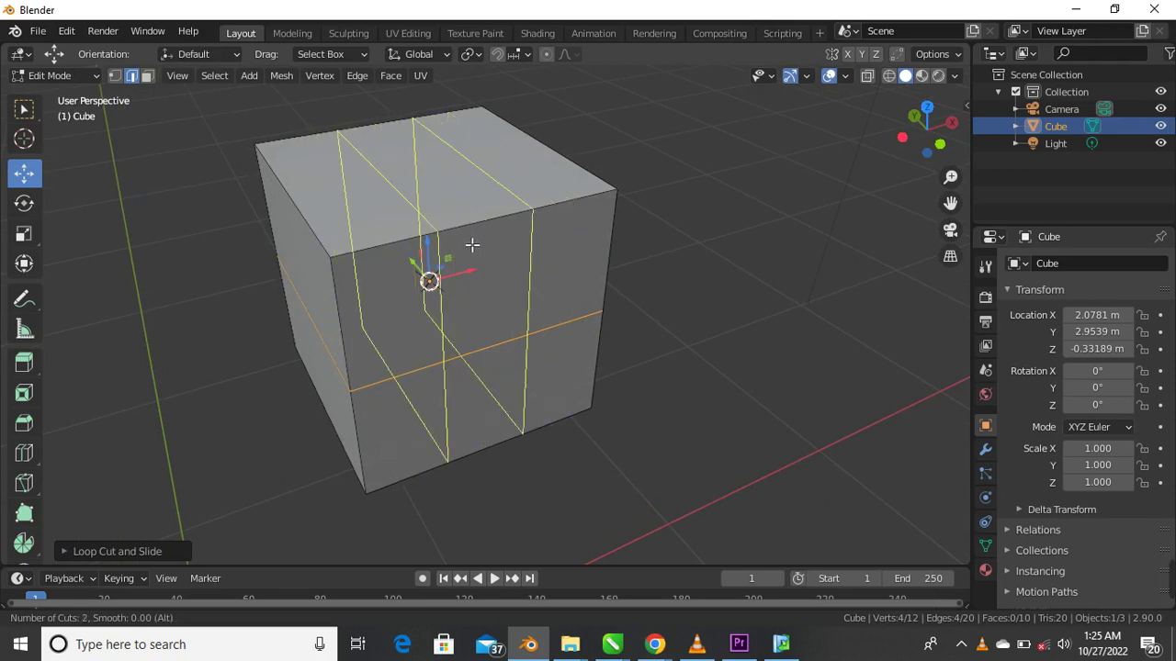
{"action": "scroll", "coordinate": [471, 243], "scroll_direction": "up", "scroll_amount": 4}
{"action": "scroll", "coordinate": [471, 245], "scroll_direction": "down", "scroll_amount": 5}
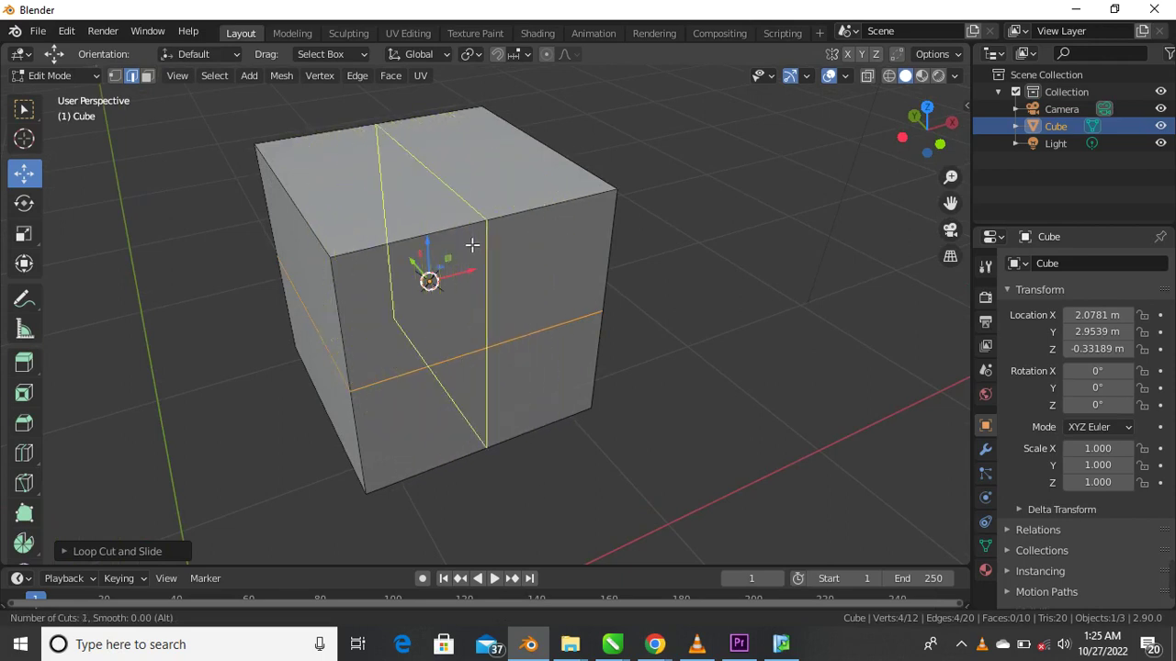
{"action": "scroll", "coordinate": [471, 244], "scroll_direction": "up", "scroll_amount": 2}
{"action": "scroll", "coordinate": [471, 245], "scroll_direction": "down", "scroll_amount": 2}
{"action": "scroll", "coordinate": [472, 246], "scroll_direction": "up", "scroll_amount": 4}
{"action": "scroll", "coordinate": [472, 246], "scroll_direction": "down", "scroll_amount": 3}
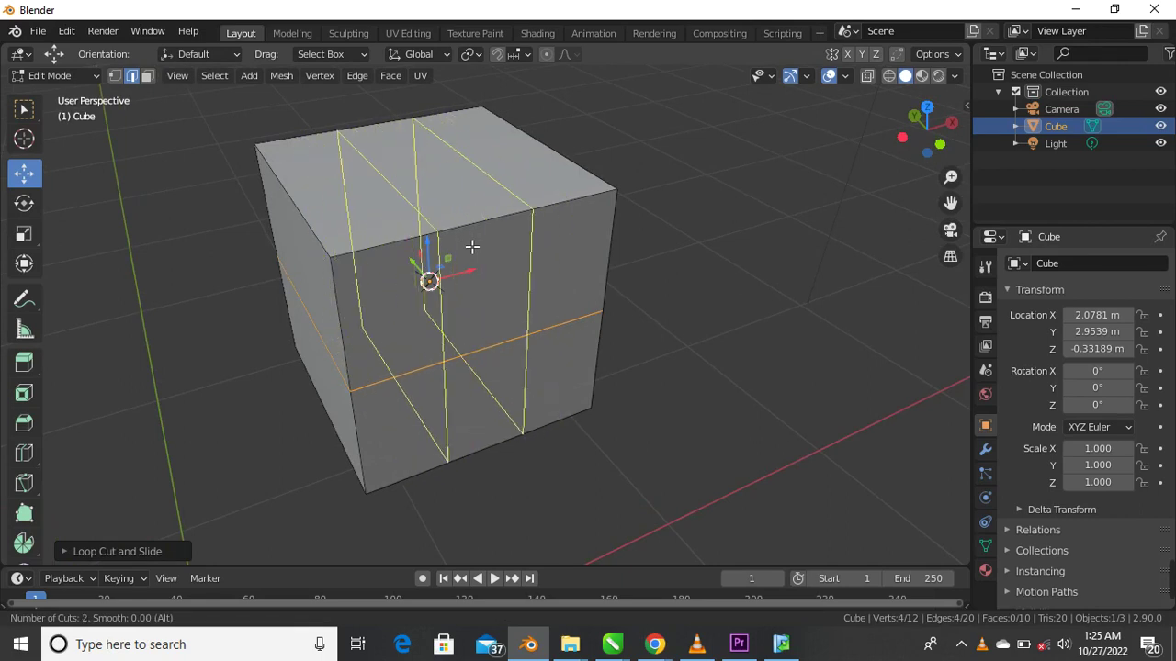
{"action": "scroll", "coordinate": [473, 246], "scroll_direction": "down", "scroll_amount": 1}
{"action": "scroll", "coordinate": [473, 246], "scroll_direction": "up", "scroll_amount": 1}
{"action": "scroll", "coordinate": [474, 246], "scroll_direction": "down", "scroll_amount": 1}
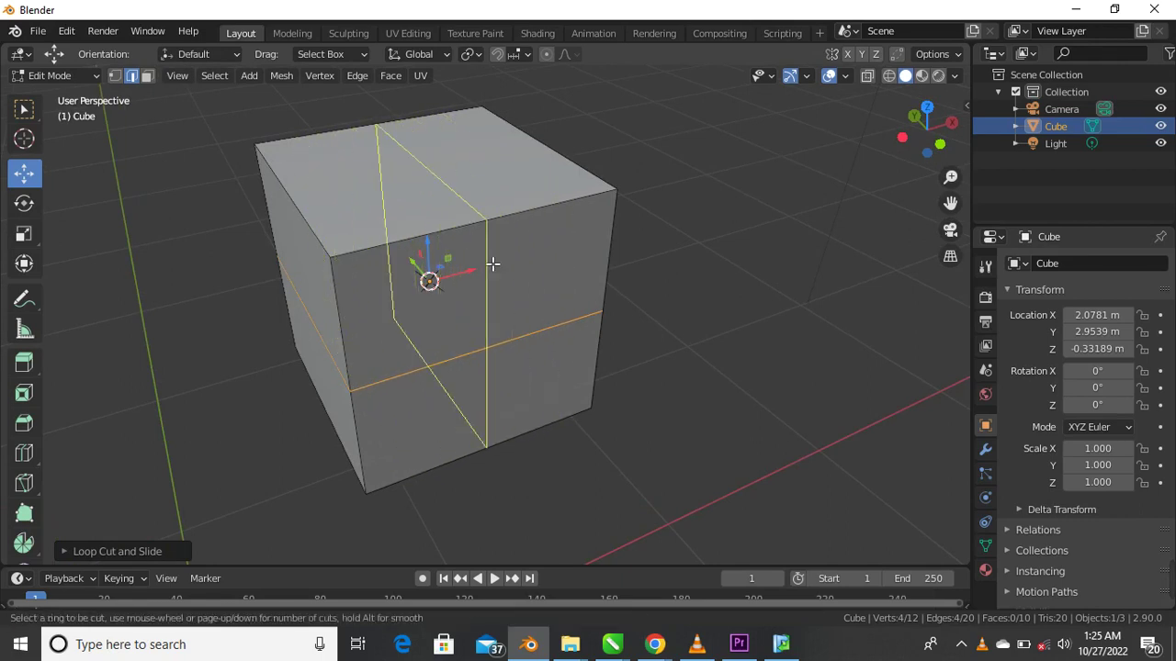
{"action": "key", "text": "Escape"}
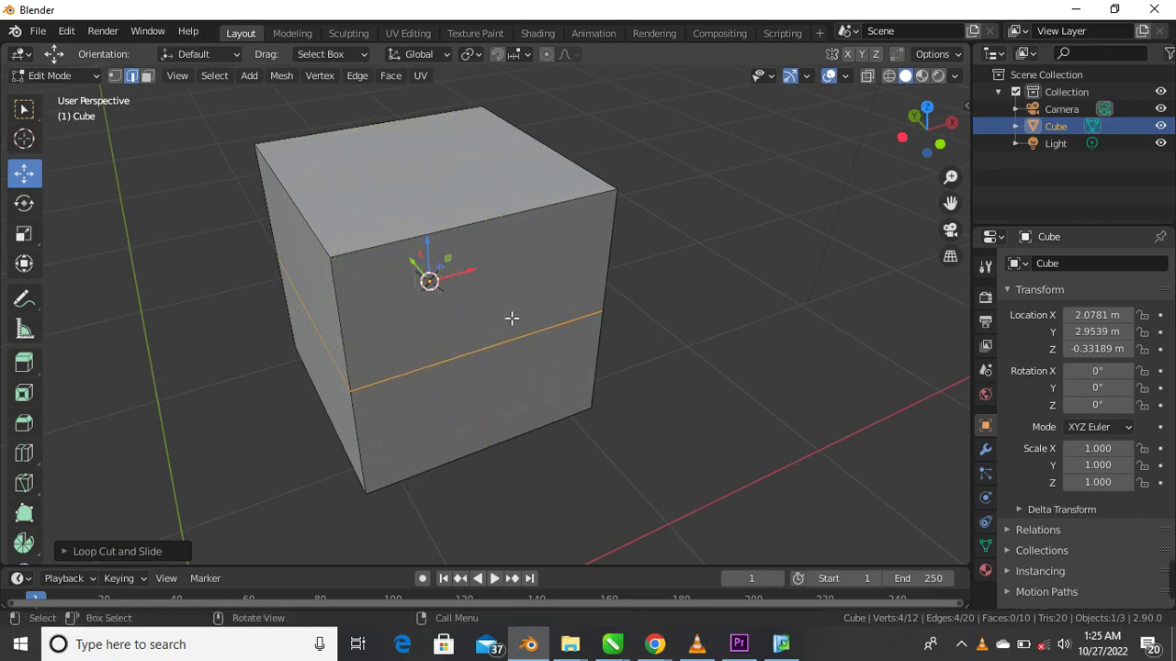
Step: Add two evenly spaced vertical loop cuts across the cube's front and top faces without sliding them
{"action": "key", "text": "ctrl"}
{"action": "key", "text": "ctrl+r"}
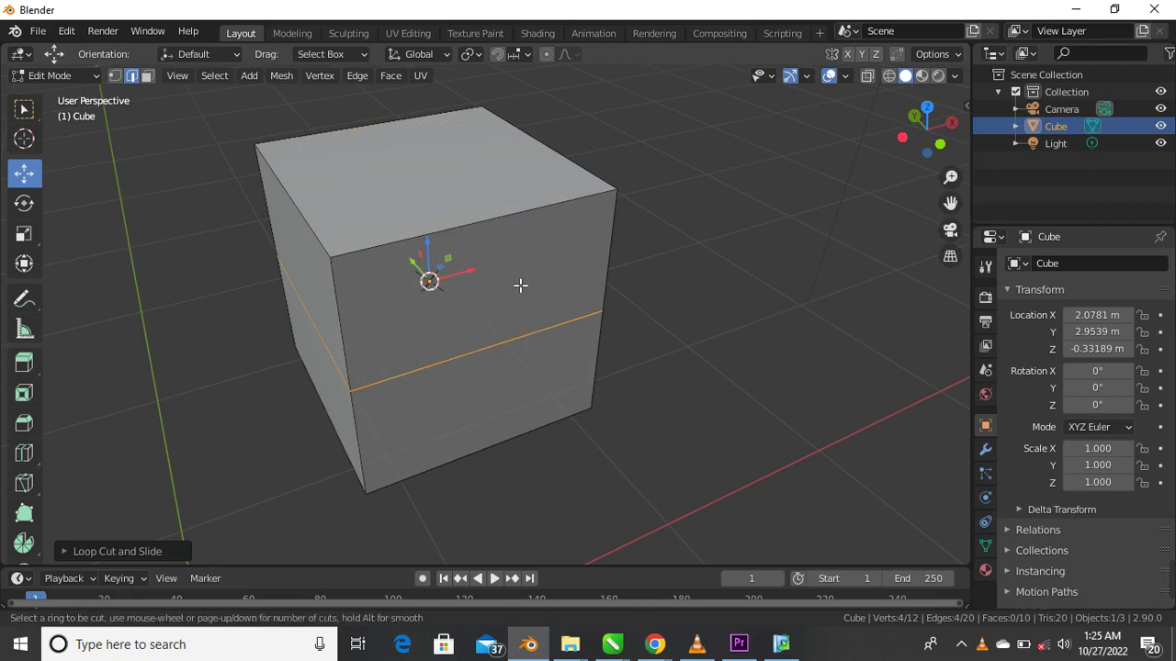
{"action": "scroll", "coordinate": [469, 218], "scroll_direction": "up", "scroll_amount": 1}
{"action": "left_click", "coordinate": [470, 217]}
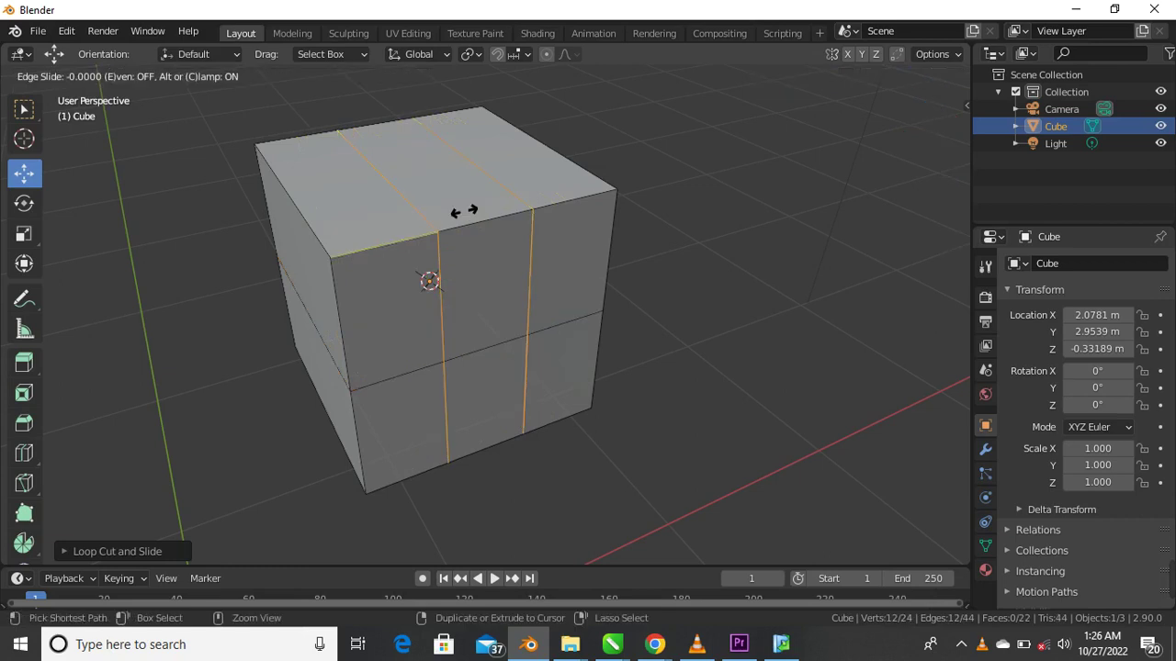
{"action": "right_click", "coordinate": [481, 307]}
{"action": "scroll", "coordinate": [451, 309], "scroll_direction": "down", "scroll_amount": 2}
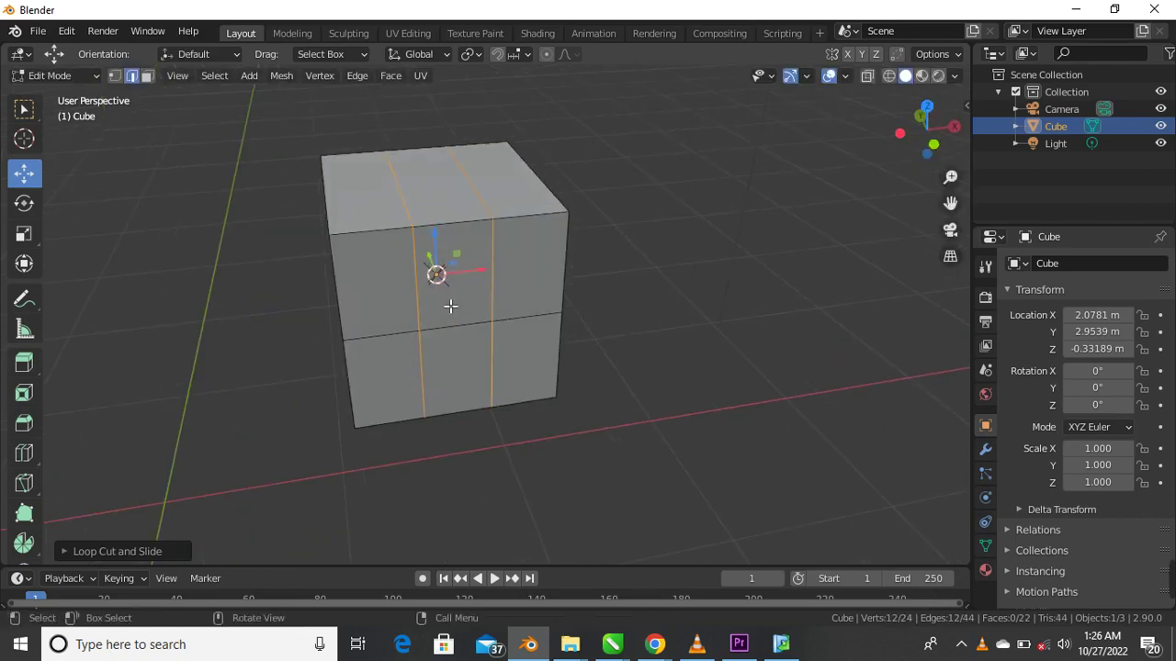
Step: Undo the two vertical loop cuts and the horizontal loop cut on the cube
{"action": "key", "text": "ctrl+z"}
{"action": "key", "text": "ctrl+z"}
{"action": "middle_click_drag", "start_coordinate": [449, 304], "coordinate": [473, 309]}
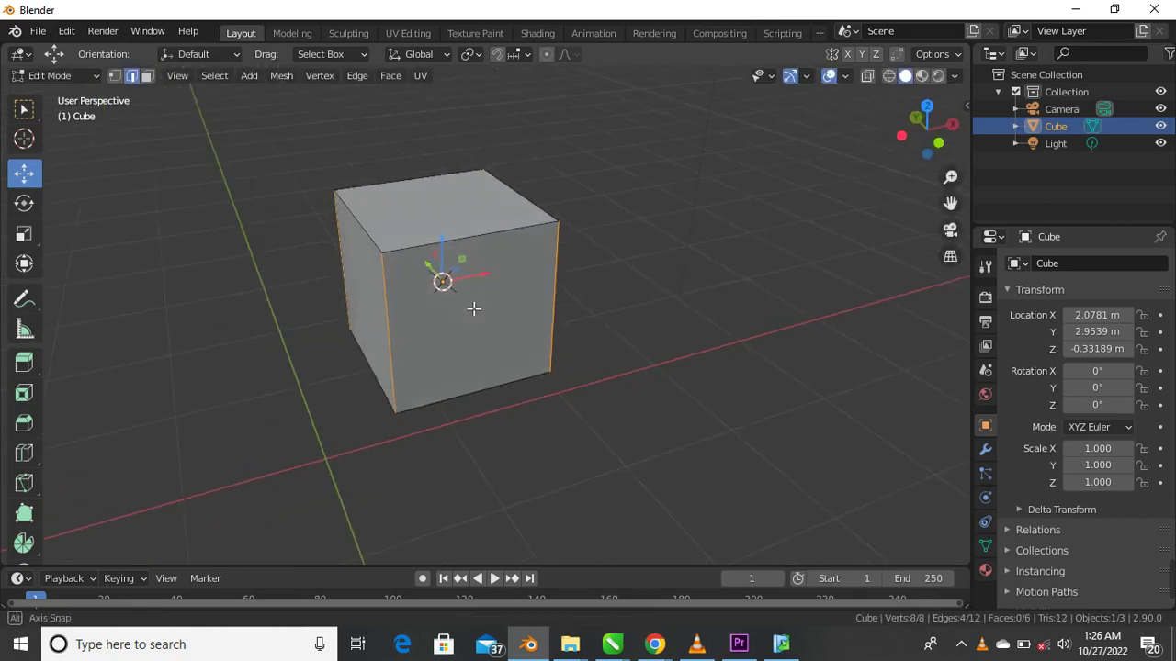
{"action": "scroll", "coordinate": [405, 292], "scroll_direction": "up", "scroll_amount": 2}
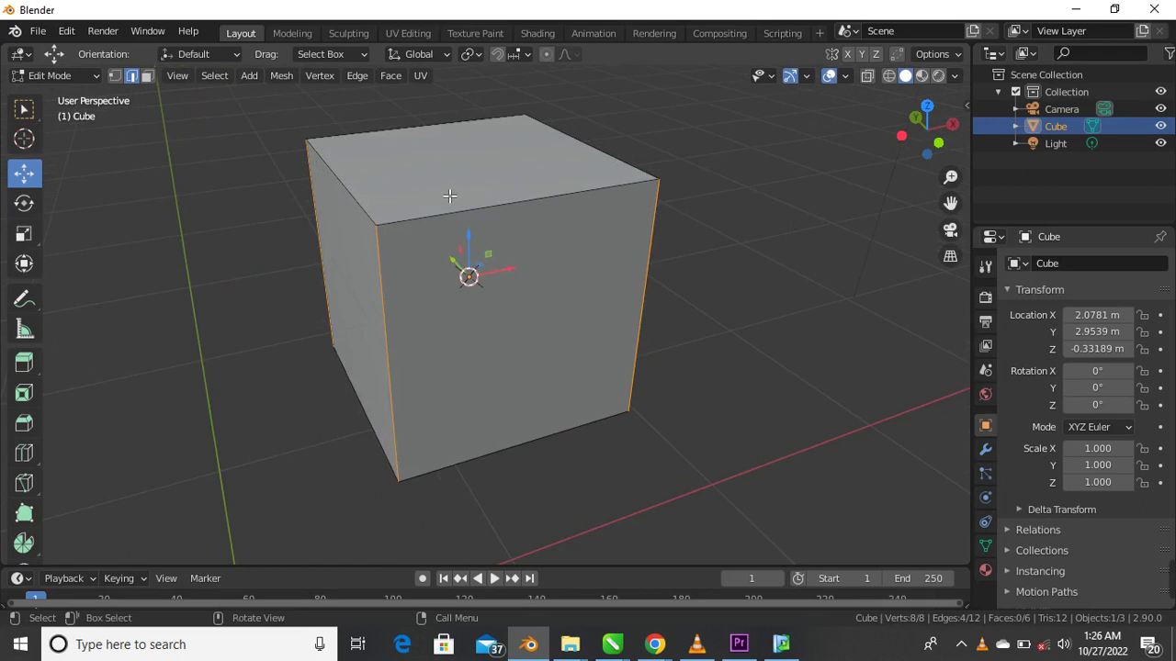
Step: Add a single vertical loop cut across the front and top faces and slide it about halfway toward the cube's right-hand side
{"action": "key", "text": "ctrl"}
{"action": "key", "text": "ctrl+r"}
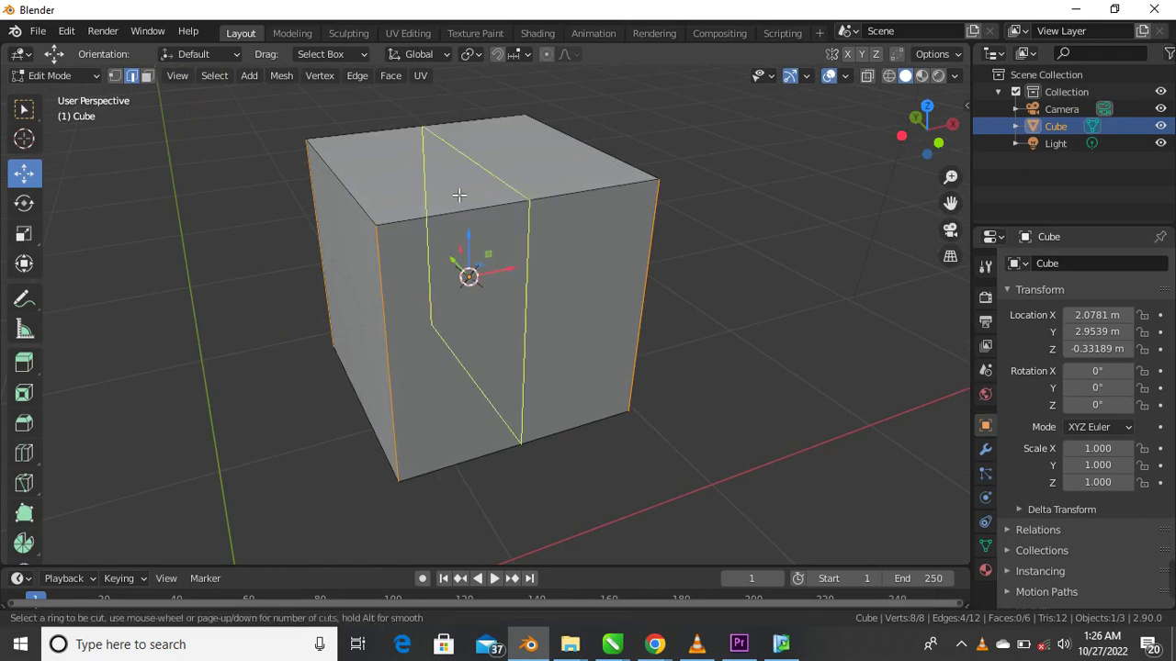
{"action": "left_click", "coordinate": [459, 193]}
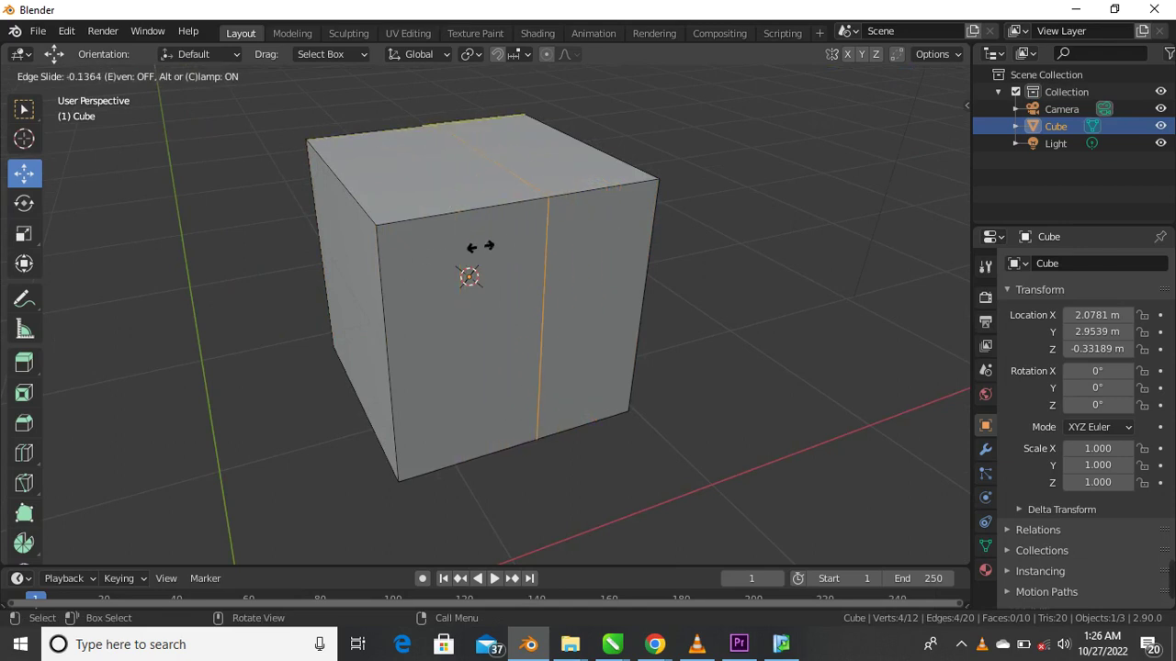
{"action": "left_click", "coordinate": [526, 227]}
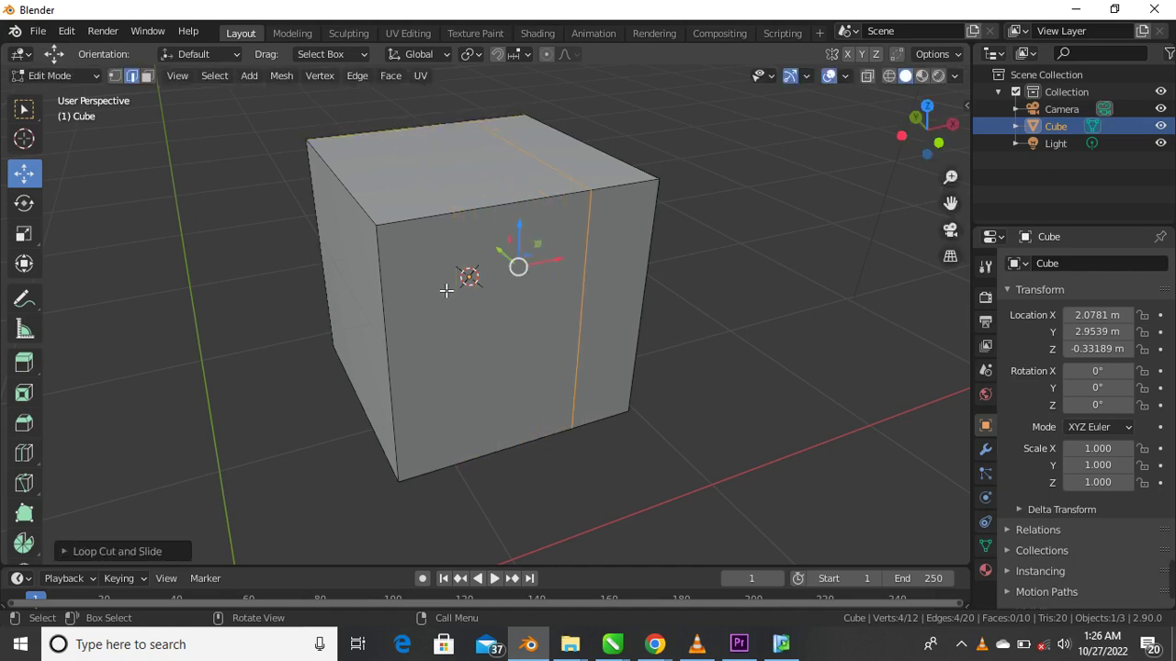
{"action": "middle_click_drag", "start_coordinate": [445, 290], "coordinate": [459, 289]}
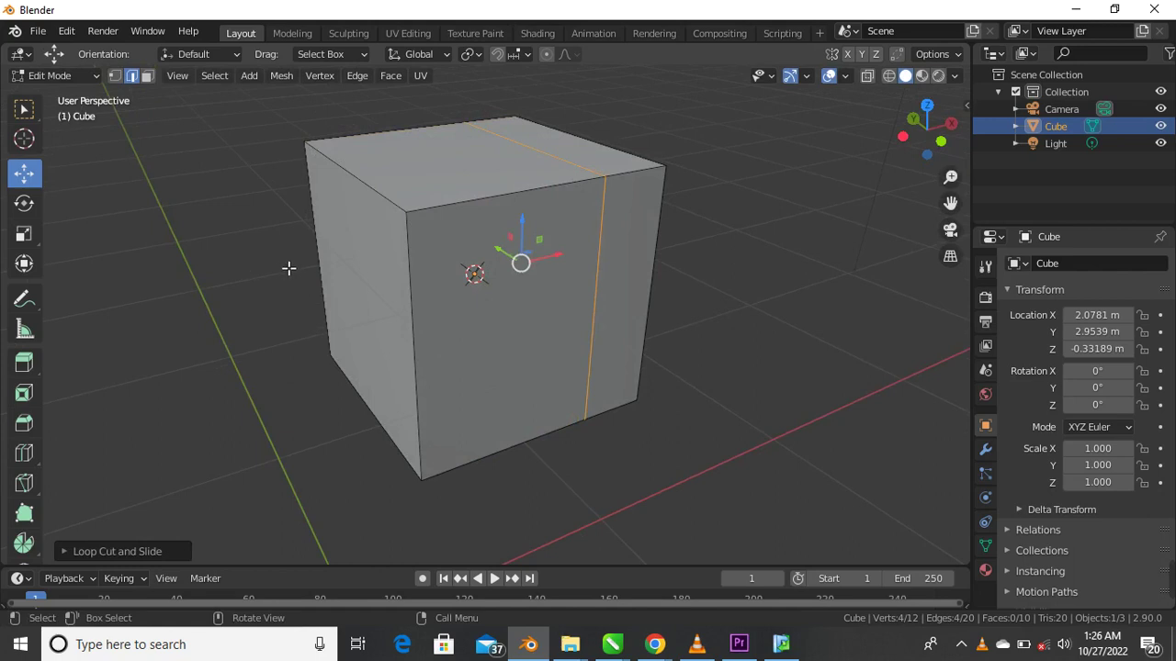
Step: Add two horizontal loop cuts around the cube's side faces, placing them at about one third and two thirds of its height
{"action": "key", "text": "ctrl+r"}
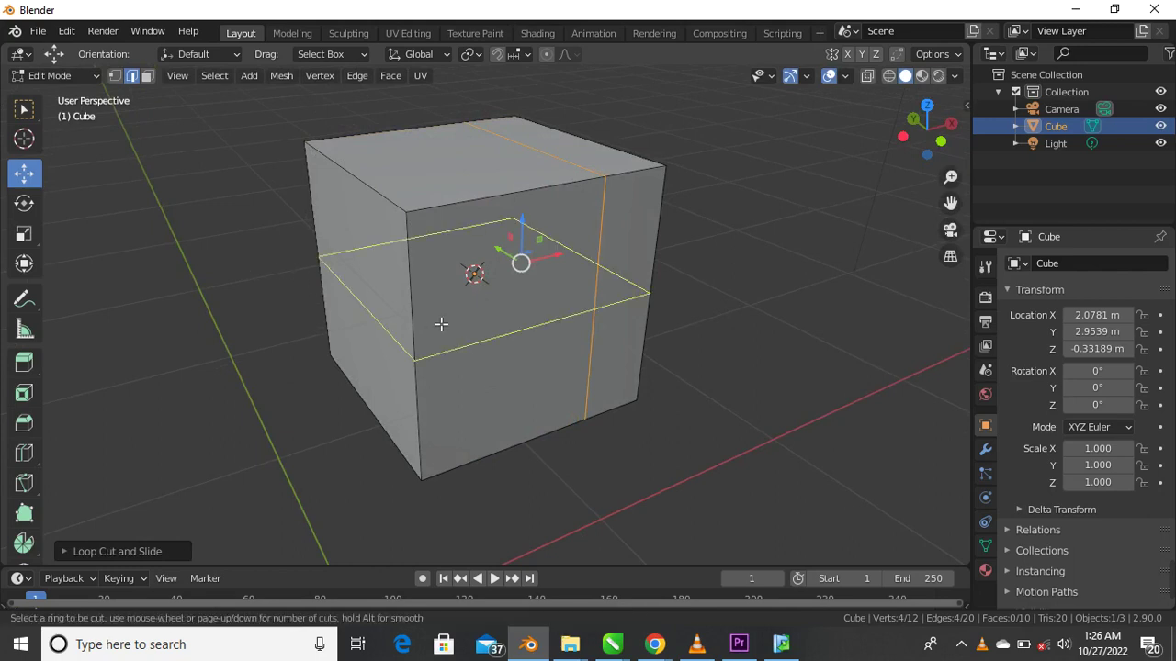
{"action": "scroll", "coordinate": [441, 323], "scroll_direction": "up", "scroll_amount": 1}
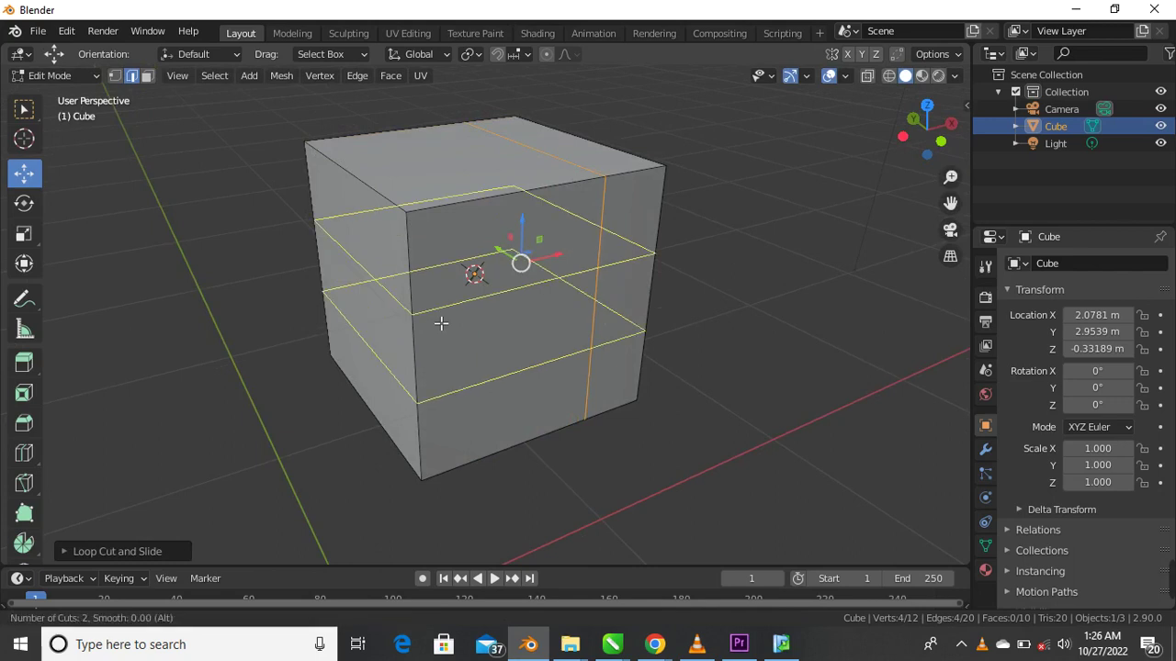
{"action": "left_click", "coordinate": [441, 323]}
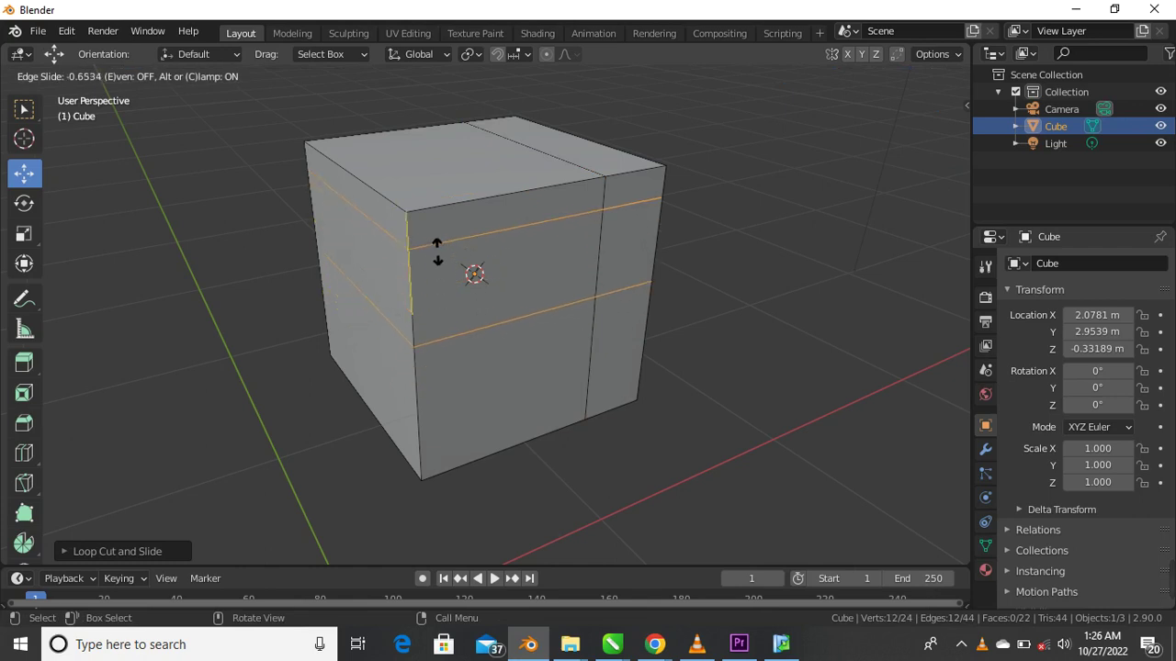
{"action": "left_click", "coordinate": [438, 310]}
Step: Switch to face selection and select individual faces on the divided front side one after another
{"action": "scroll", "coordinate": [394, 336], "scroll_direction": "down", "scroll_amount": 2}
{"action": "scroll", "coordinate": [425, 349], "scroll_direction": "up", "scroll_amount": 5}
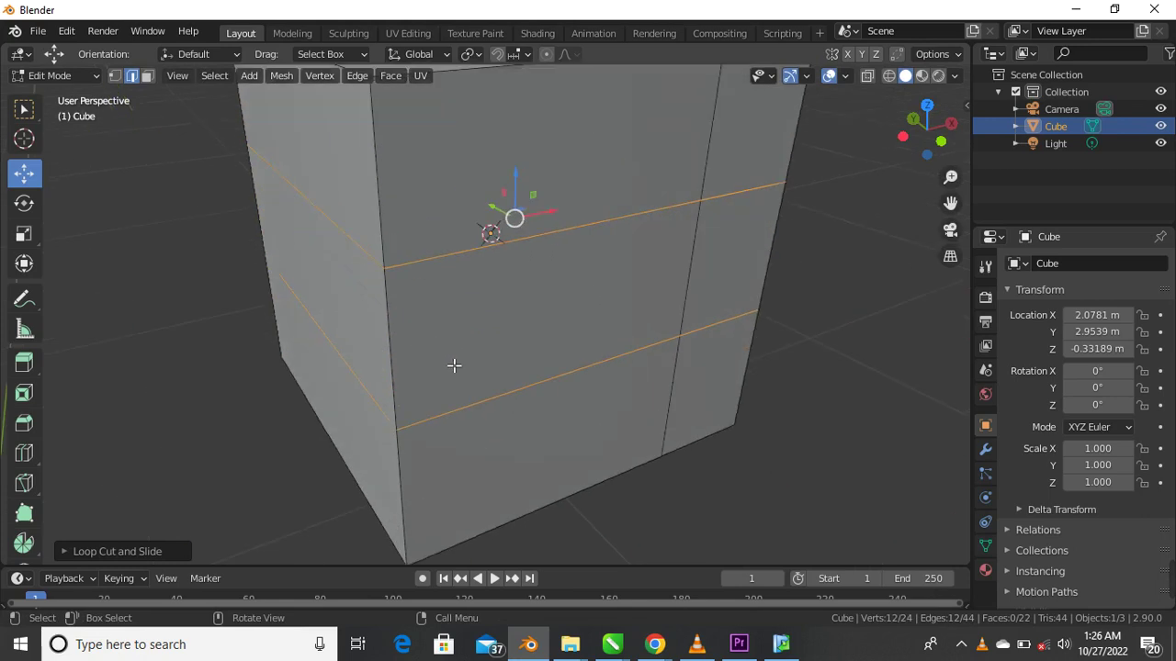
{"action": "scroll", "coordinate": [454, 365], "scroll_direction": "down", "scroll_amount": 4}
{"action": "middle_click_drag", "start_coordinate": [465, 358], "coordinate": [551, 342]}
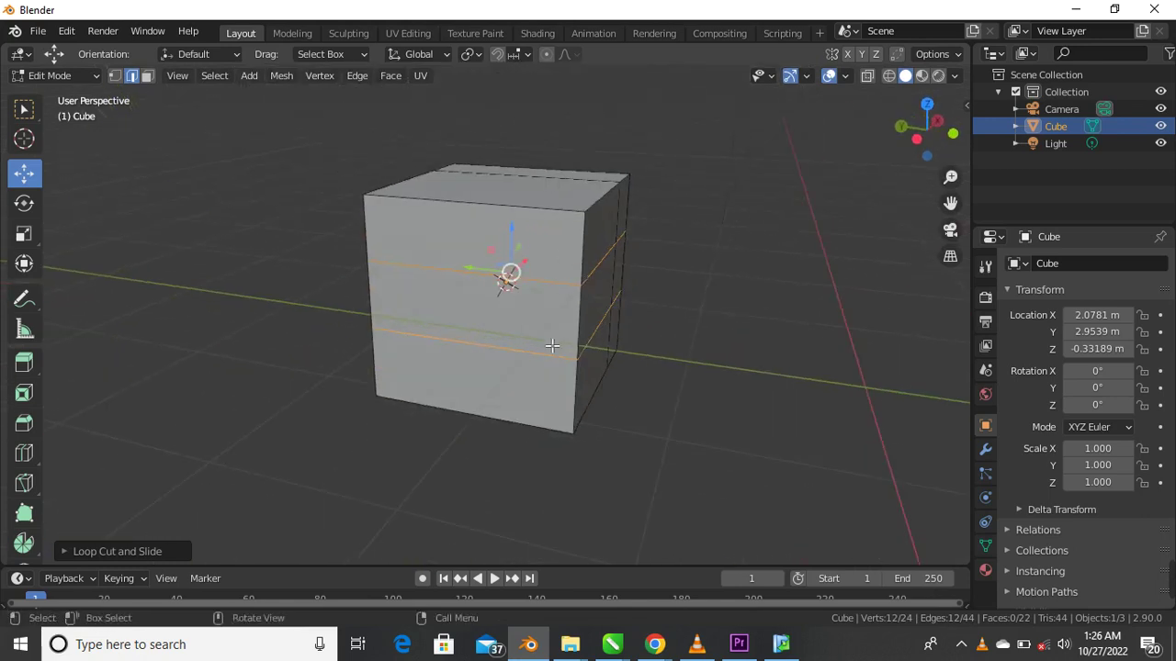
{"action": "scroll", "coordinate": [546, 338], "scroll_direction": "up", "scroll_amount": 3}
{"action": "scroll", "coordinate": [545, 338], "scroll_direction": "down", "scroll_amount": 4}
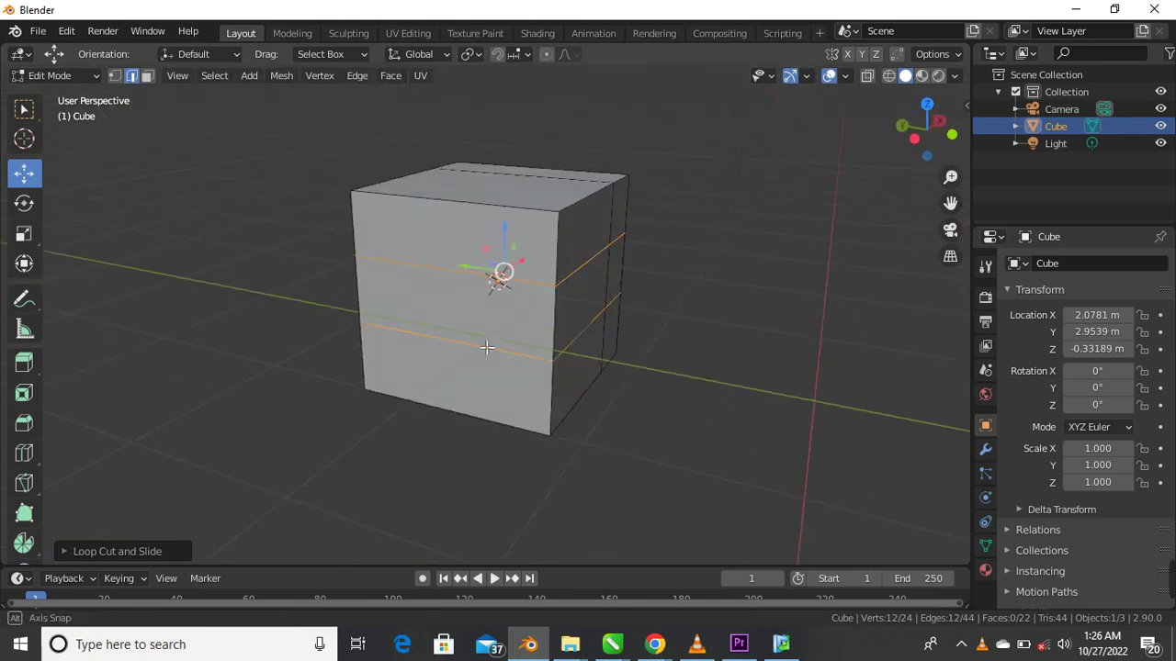
{"action": "left_click", "coordinate": [145, 76]}
{"action": "left_click", "coordinate": [520, 252]}
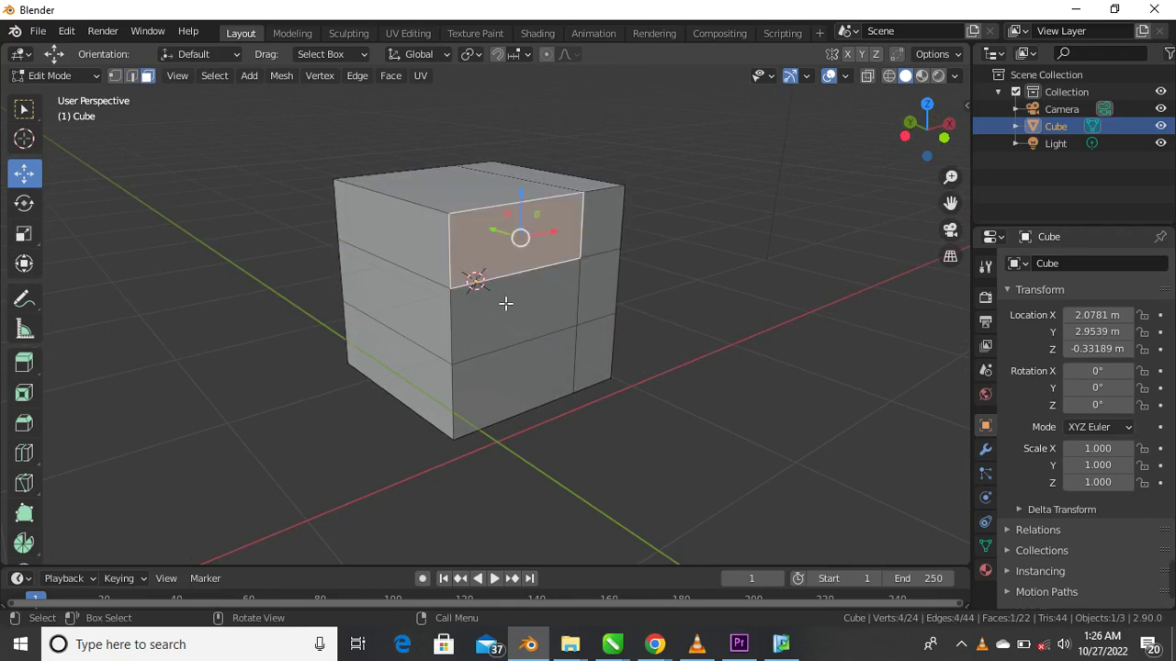
{"action": "left_click", "coordinate": [510, 306]}
{"action": "scroll", "coordinate": [493, 256], "scroll_direction": "up", "scroll_amount": 5}
{"action": "left_click", "coordinate": [511, 262]}
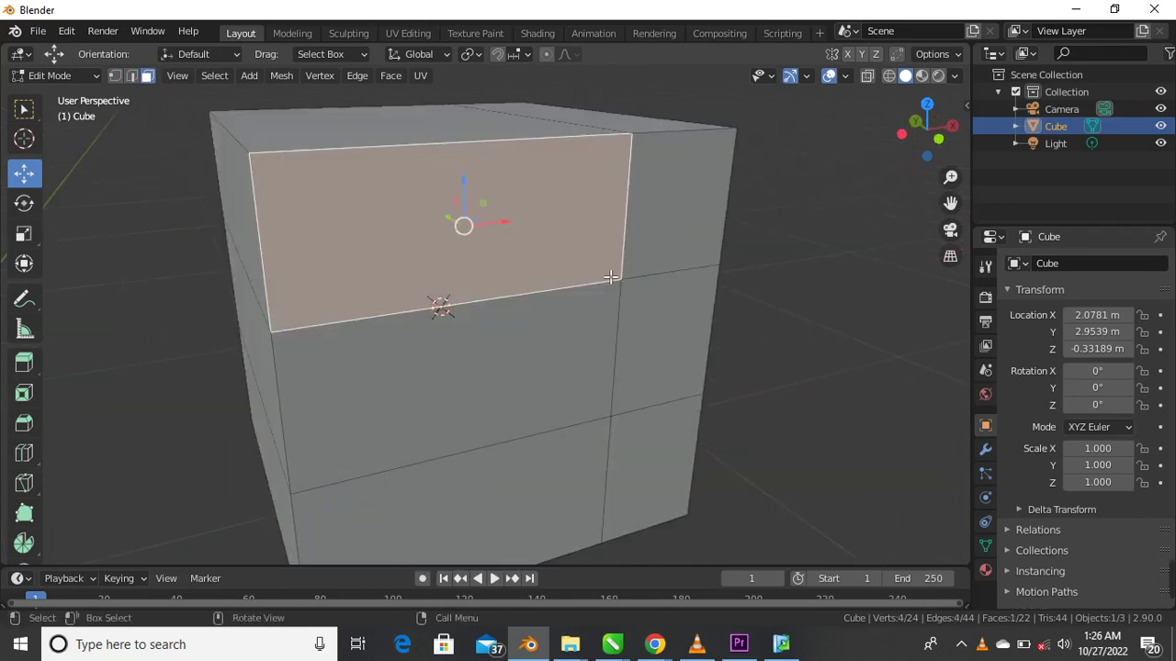
{"action": "left_click", "coordinate": [656, 266]}
Step: Select individual faces around the divided cube one at a time, viewing it from different sides
{"action": "scroll", "coordinate": [388, 165], "scroll_direction": "down", "scroll_amount": 3}
{"action": "middle_click_drag", "start_coordinate": [413, 226], "coordinate": [422, 189]}
{"action": "left_click", "coordinate": [423, 190]}
{"action": "middle_click_drag", "start_coordinate": [534, 168], "coordinate": [451, 211]}
{"action": "left_click", "coordinate": [451, 210]}
{"action": "middle_click_drag", "start_coordinate": [486, 263], "coordinate": [429, 246]}
{"action": "left_click", "coordinate": [459, 200]}
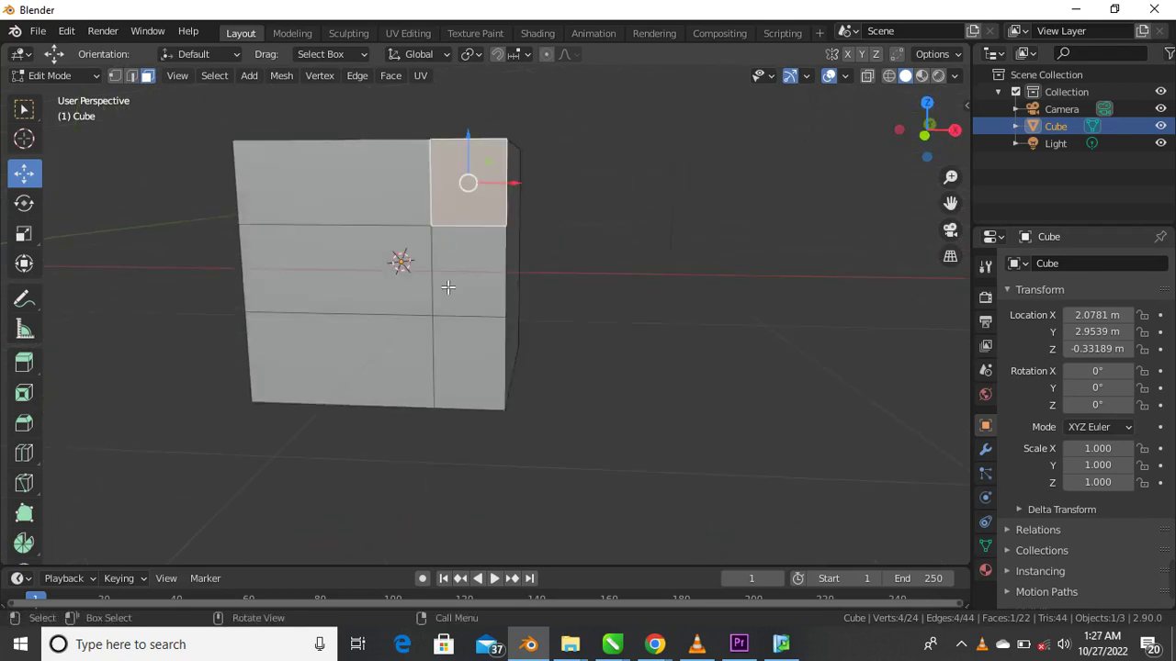
{"action": "left_click", "coordinate": [445, 275]}
{"action": "left_click", "coordinate": [334, 276]}
{"action": "middle_click_drag", "start_coordinate": [334, 275], "coordinate": [460, 294]}
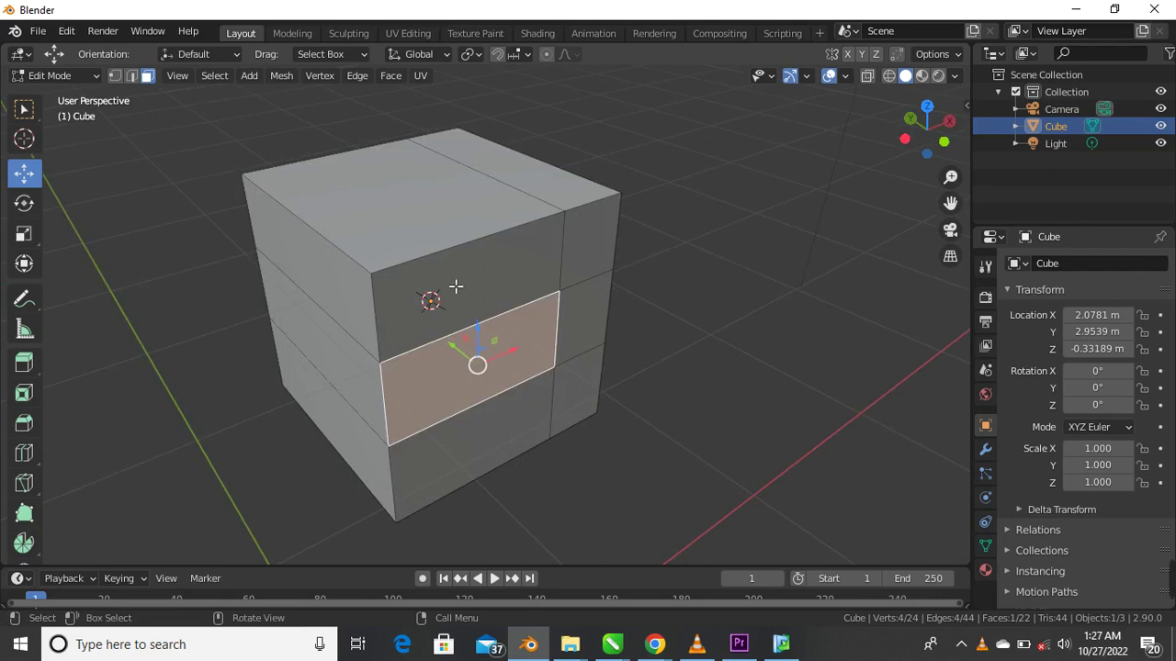
Step: Select front faces in turn, including the large upper one, and inspect them from different angles and distances
{"action": "left_click", "coordinate": [546, 265], "text": "shift"}
{"action": "left_click", "coordinate": [553, 263]}
{"action": "middle_click_drag", "start_coordinate": [462, 339], "coordinate": [440, 305]}
{"action": "scroll", "coordinate": [440, 304], "scroll_direction": "up", "scroll_amount": 3}
{"action": "scroll", "coordinate": [425, 321], "scroll_direction": "down", "scroll_amount": 1}
{"action": "scroll", "coordinate": [414, 315], "scroll_direction": "down", "scroll_amount": 2}
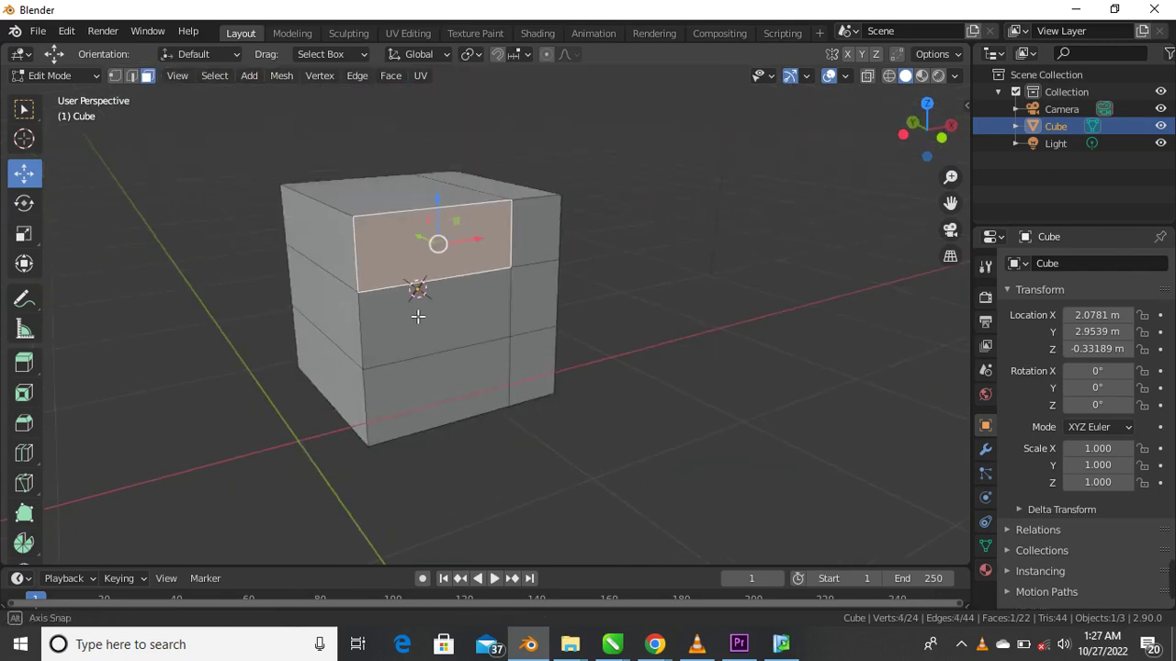
{"action": "scroll", "coordinate": [414, 315], "scroll_direction": "up", "scroll_amount": 4}
{"action": "scroll", "coordinate": [416, 322], "scroll_direction": "down", "scroll_amount": 4}
{"action": "middle_click_drag", "start_coordinate": [415, 325], "coordinate": [370, 371]}
{"action": "left_click", "coordinate": [388, 343]}
{"action": "scroll", "coordinate": [388, 345], "scroll_direction": "down", "scroll_amount": 1}
{"action": "scroll", "coordinate": [325, 336], "scroll_direction": "up", "scroll_amount": 2}
{"action": "scroll", "coordinate": [378, 352], "scroll_direction": "down", "scroll_amount": 2}
{"action": "scroll", "coordinate": [358, 342], "scroll_direction": "up", "scroll_amount": 4}
{"action": "scroll", "coordinate": [358, 342], "scroll_direction": "down", "scroll_amount": 3}
Step: Select the large upper front face and extrude it outward along its normal to form a protruding block
{"action": "left_click", "coordinate": [413, 294]}
{"action": "scroll", "coordinate": [401, 305], "scroll_direction": "down", "scroll_amount": 3}
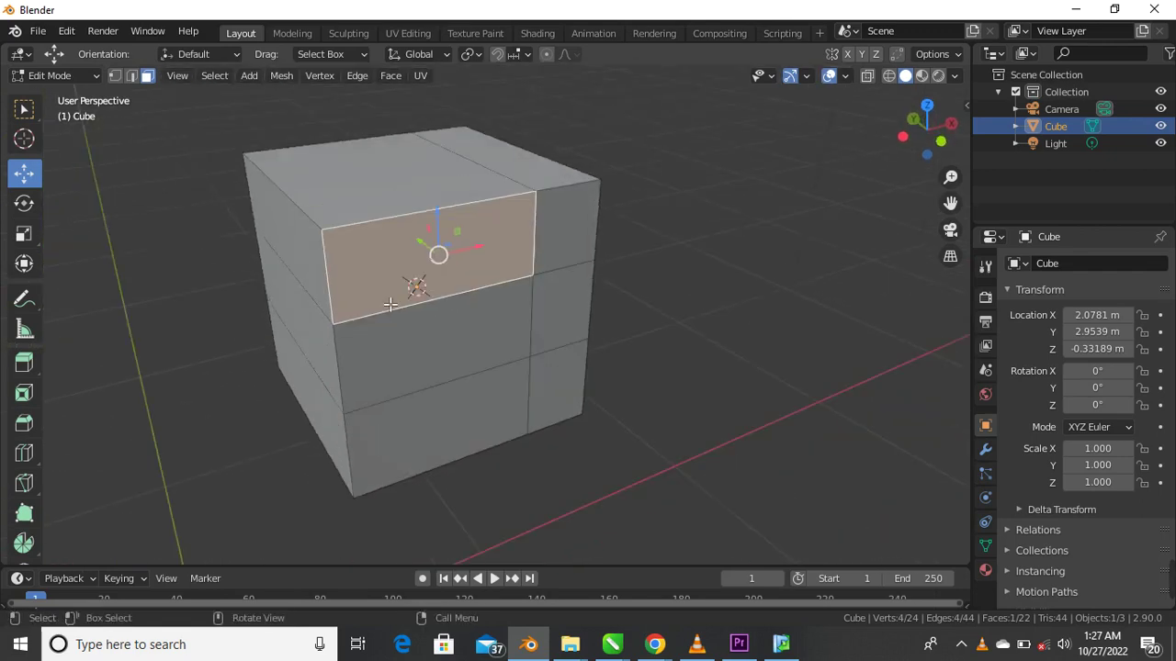
{"action": "scroll", "coordinate": [418, 325], "scroll_direction": "up", "scroll_amount": 3}
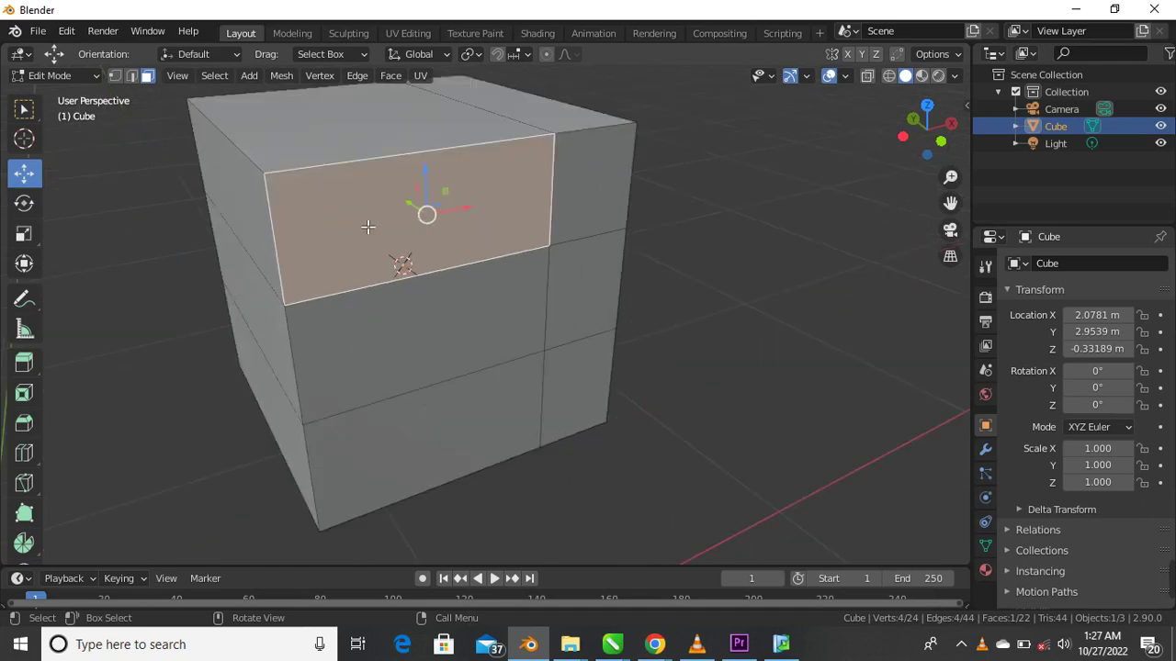
{"action": "left_click", "coordinate": [25, 362]}
{"action": "middle_click_drag", "start_coordinate": [386, 276], "coordinate": [450, 272]}
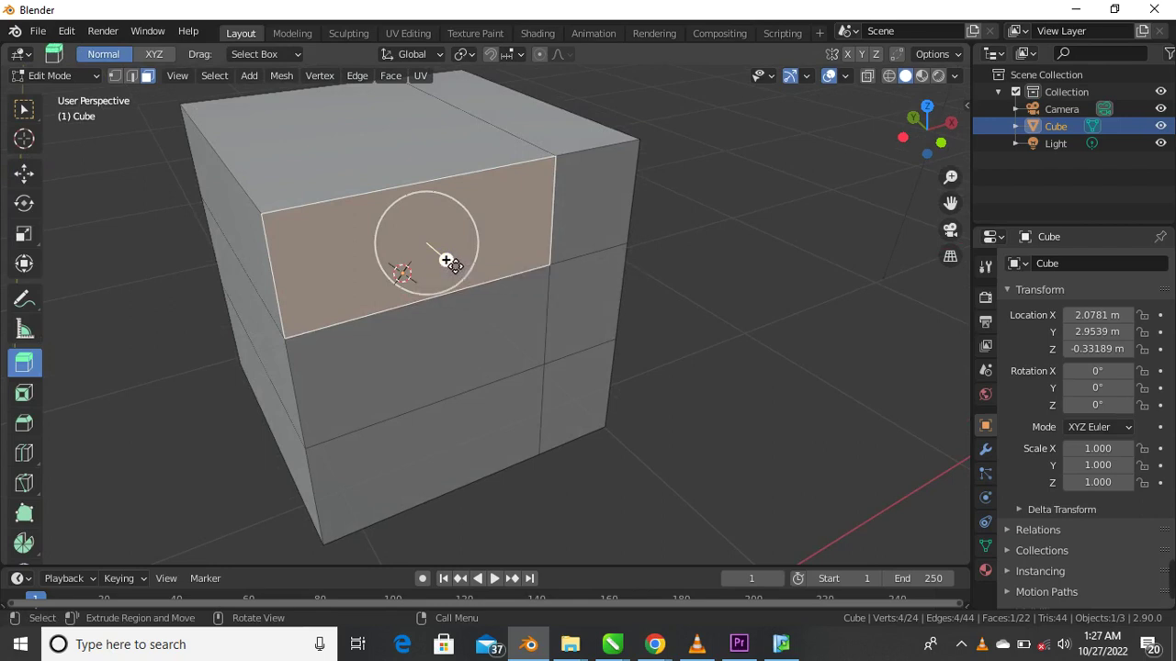
{"action": "left_click_drag", "start_coordinate": [450, 264], "coordinate": [483, 367]}
{"action": "scroll", "coordinate": [479, 362], "scroll_direction": "down", "scroll_amount": 3}
{"action": "middle_click_drag", "start_coordinate": [478, 356], "coordinate": [496, 342]}
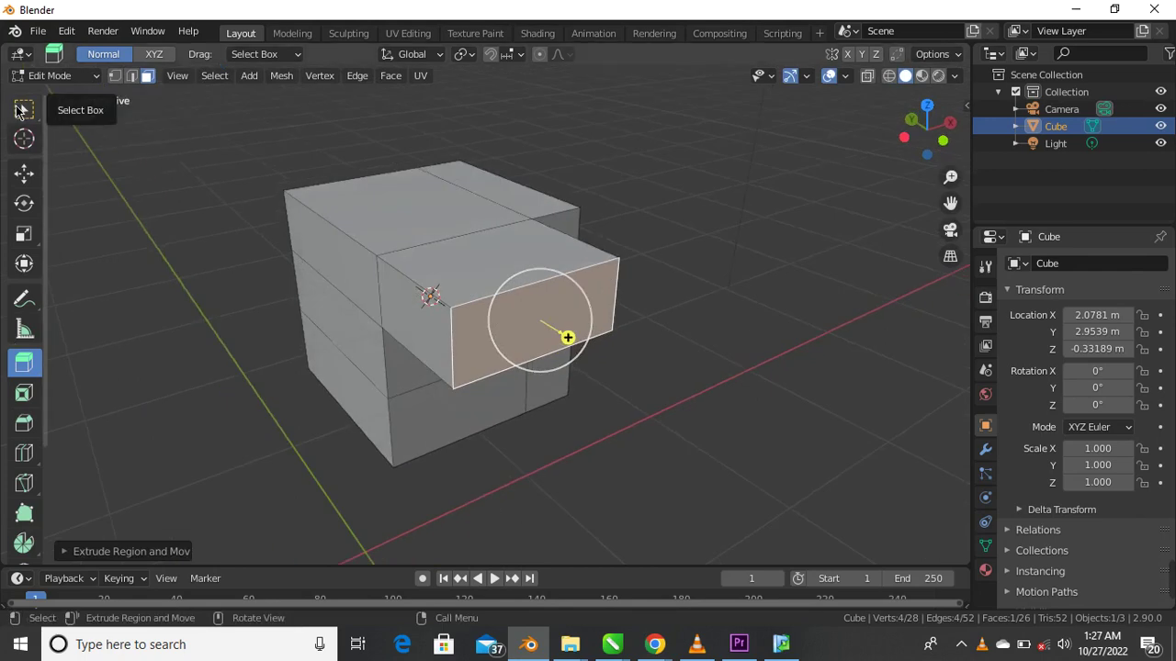
Step: Activate the Select Box tool and select the large top face of the cube, followed by the top face of the extruded block
{"action": "left_click", "coordinate": [23, 109]}
{"action": "scroll", "coordinate": [374, 292], "scroll_direction": "up", "scroll_amount": 3}
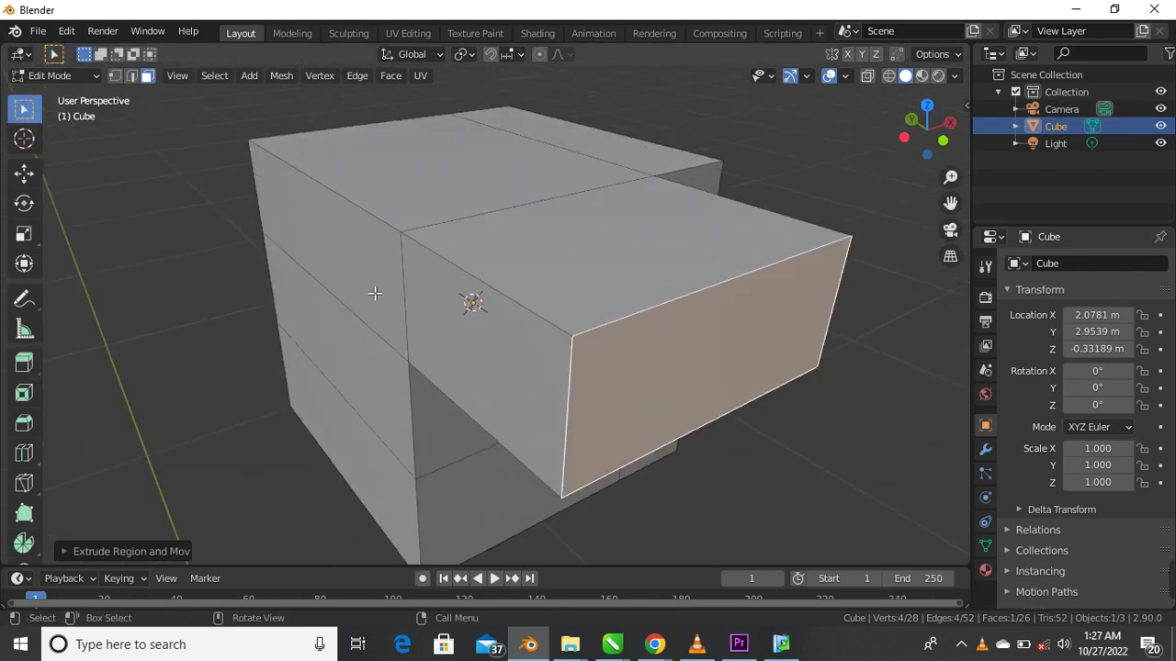
{"action": "scroll", "coordinate": [375, 292], "scroll_direction": "down", "scroll_amount": 3}
{"action": "mouse_move", "coordinate": [455, 291]}
{"action": "middle_mouse_down"}
{"action": "mouse_move", "coordinate": [467, 290]}
{"action": "mouse_move", "coordinate": [451, 286]}
{"action": "middle_mouse_up"}
{"action": "scroll", "coordinate": [511, 282], "scroll_direction": "up", "scroll_amount": 3}
{"action": "left_click", "coordinate": [449, 227]}
{"action": "left_click", "coordinate": [419, 194]}
{"action": "scroll", "coordinate": [435, 301], "scroll_direction": "down", "scroll_amount": 3}
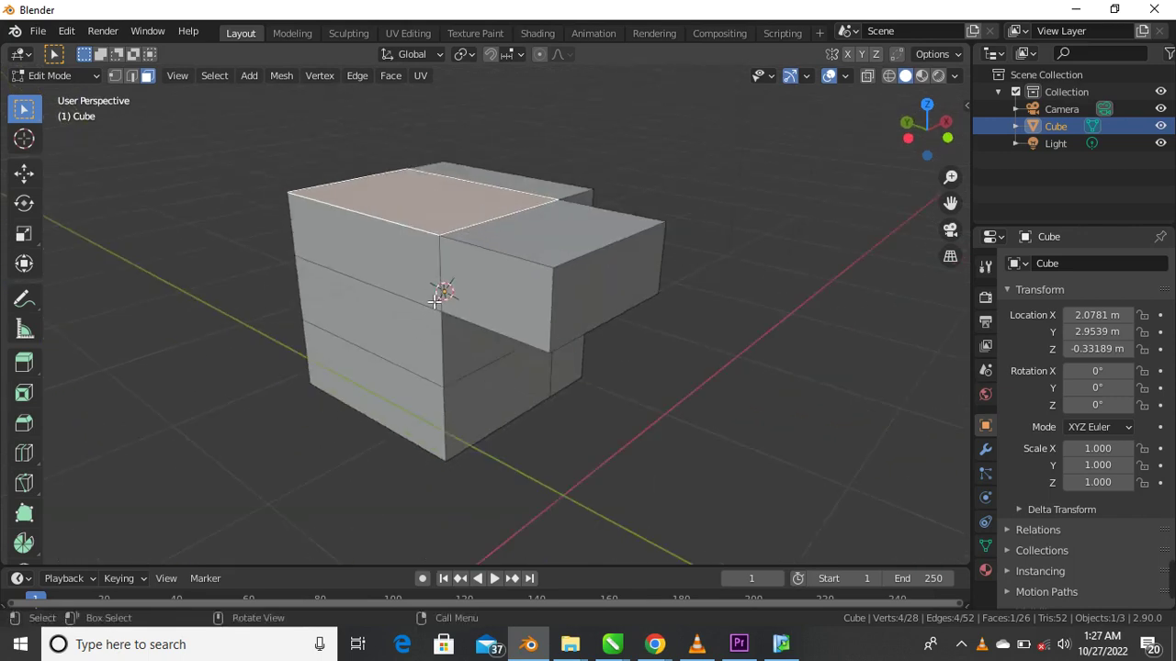
{"action": "scroll", "coordinate": [512, 242], "scroll_direction": "up", "scroll_amount": 5}
{"action": "left_click", "coordinate": [564, 281]}
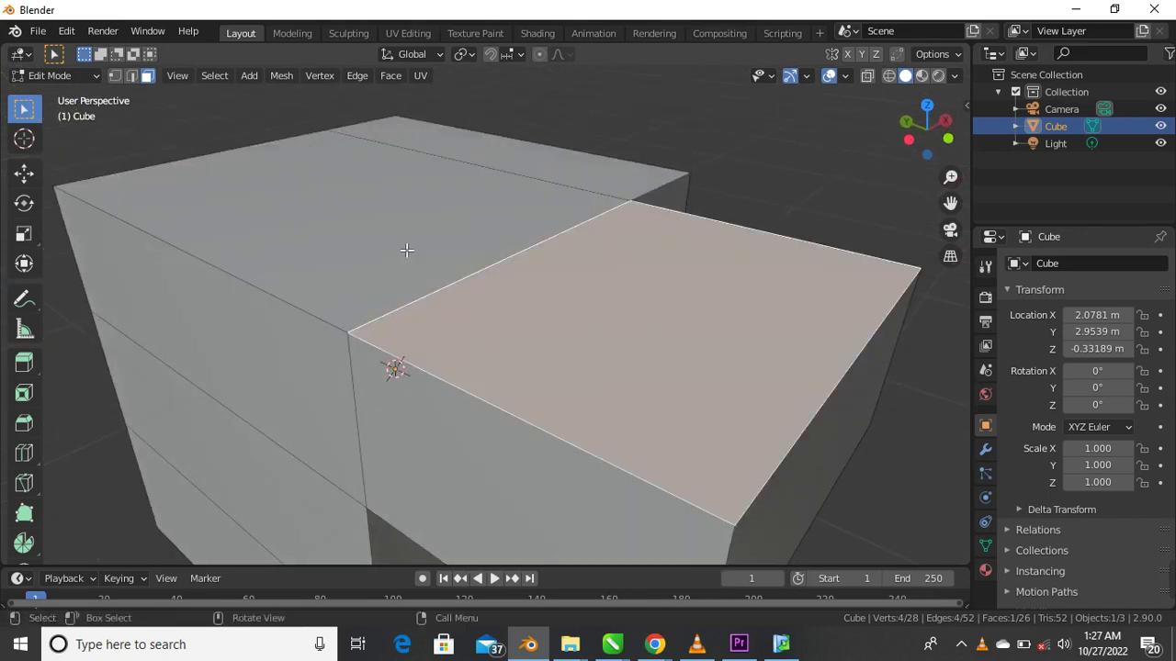
Step: Select the upper face on the cube's side next to the protruding block and extrude it outward along its normal
{"action": "scroll", "coordinate": [467, 313], "scroll_direction": "down", "scroll_amount": 2}
{"action": "left_click", "coordinate": [303, 325]}
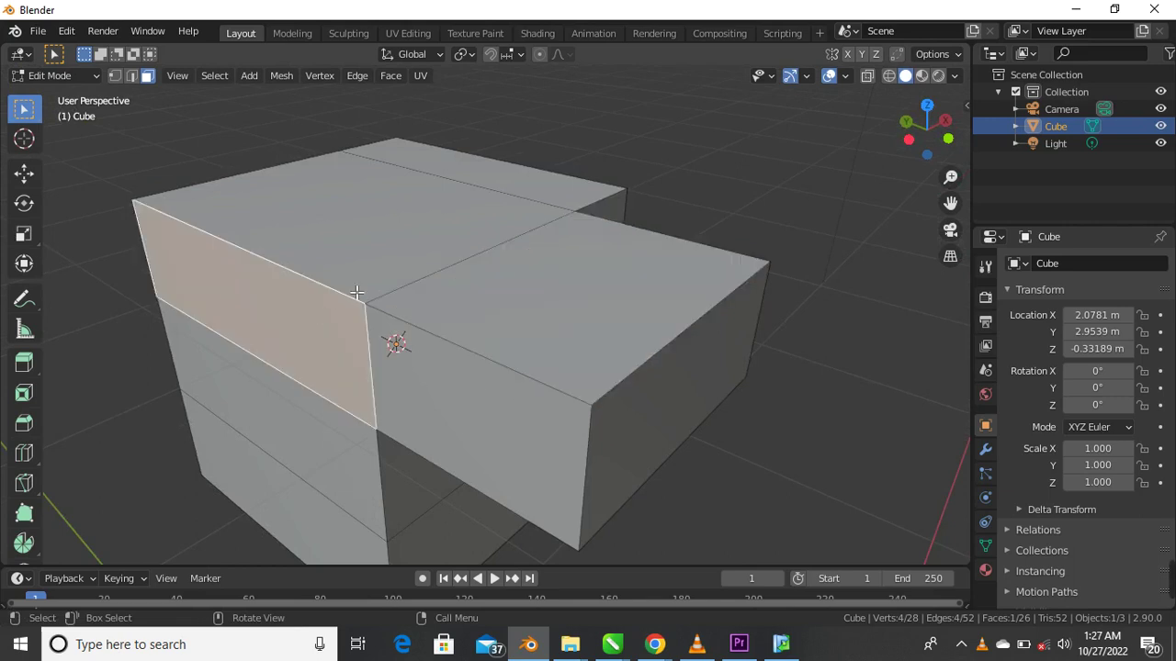
{"action": "scroll", "coordinate": [296, 332], "scroll_direction": "down", "scroll_amount": 3}
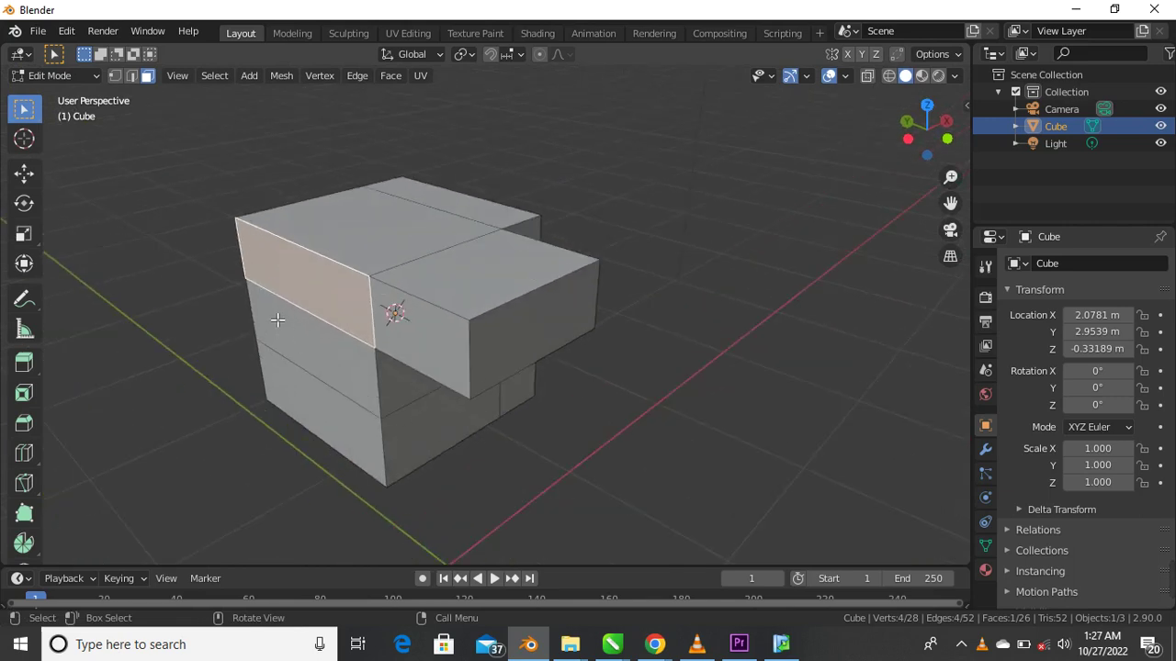
{"action": "key", "text": "i"}
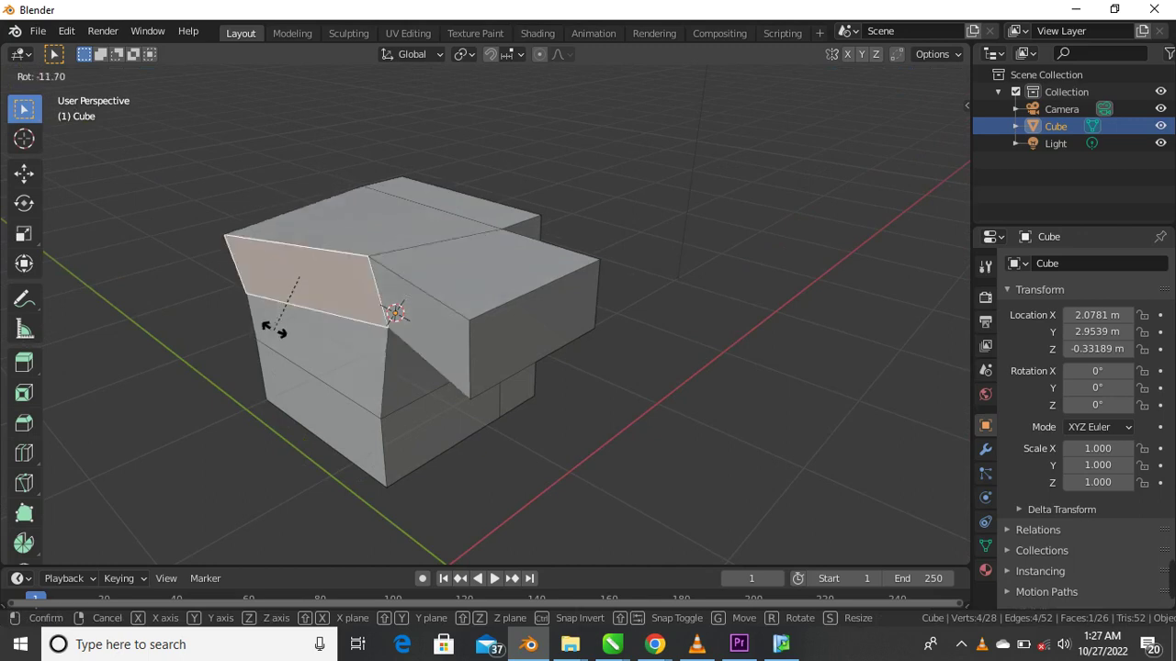
{"action": "key", "text": "Escape"}
{"action": "key", "text": "e"}
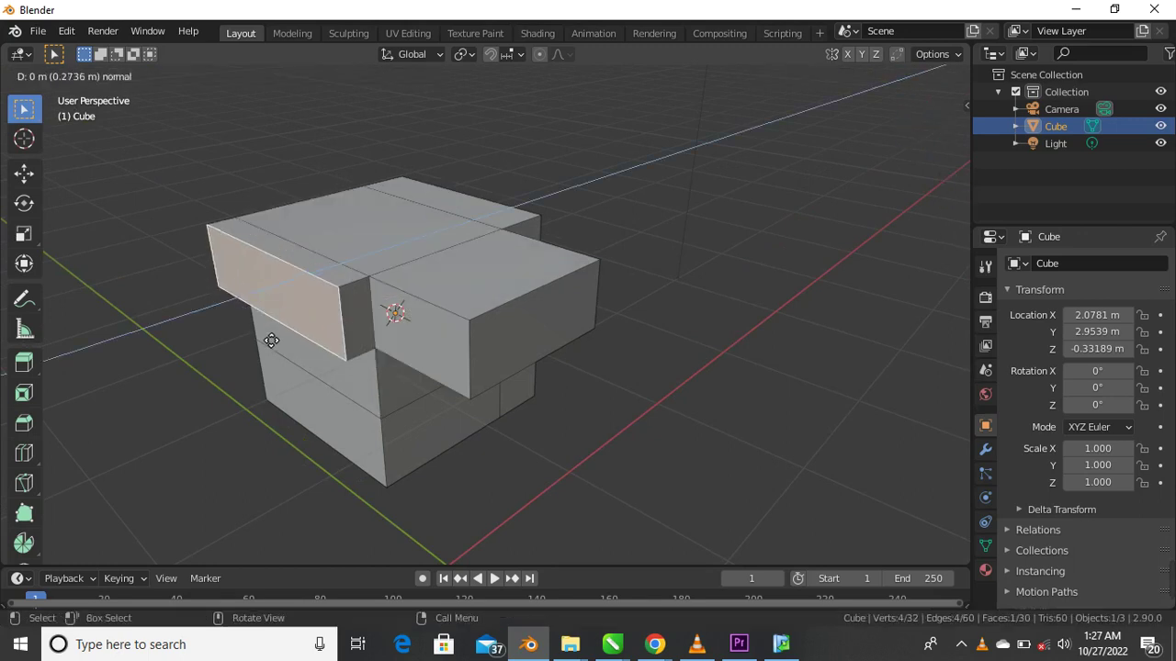
{"action": "left_click", "coordinate": [202, 388]}
Step: Select the cube's large top face and extrude it upward by about 0.8 m into a raised block
{"action": "middle_click_drag", "start_coordinate": [340, 357], "coordinate": [377, 267]}
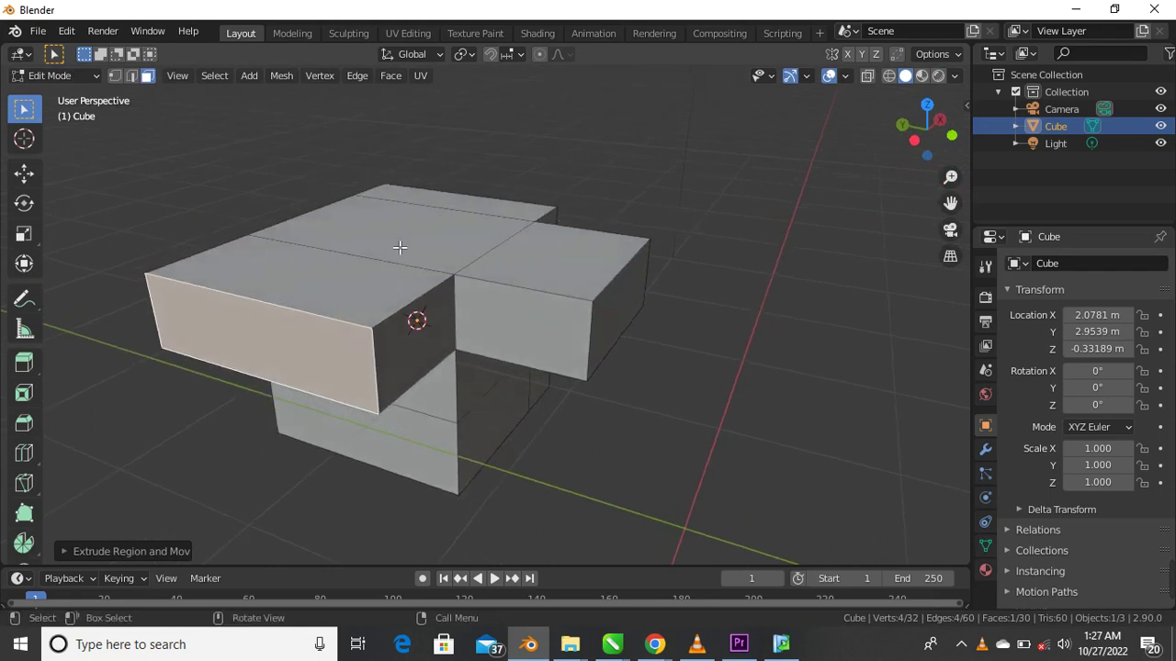
{"action": "left_click", "coordinate": [399, 246]}
{"action": "middle_click_drag", "start_coordinate": [467, 278], "coordinate": [441, 353]}
{"action": "key", "text": "e"}
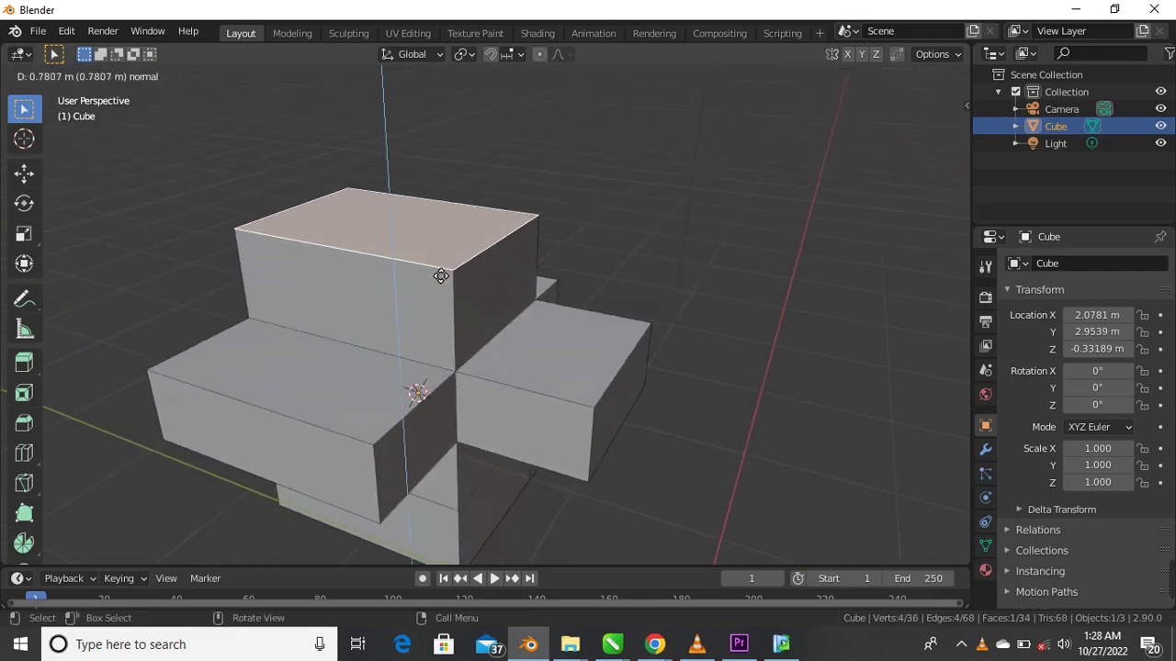
{"action": "left_click", "coordinate": [446, 261]}
Step: Select the wide middle-row face on the opposite side of the cube and extrude it outward into a long arm
{"action": "scroll", "coordinate": [432, 303], "scroll_direction": "down", "scroll_amount": 3}
{"action": "middle_click_drag", "start_coordinate": [420, 341], "coordinate": [394, 331]}
{"action": "scroll", "coordinate": [394, 331], "scroll_direction": "up", "scroll_amount": 3}
{"action": "left_click", "coordinate": [470, 333]}
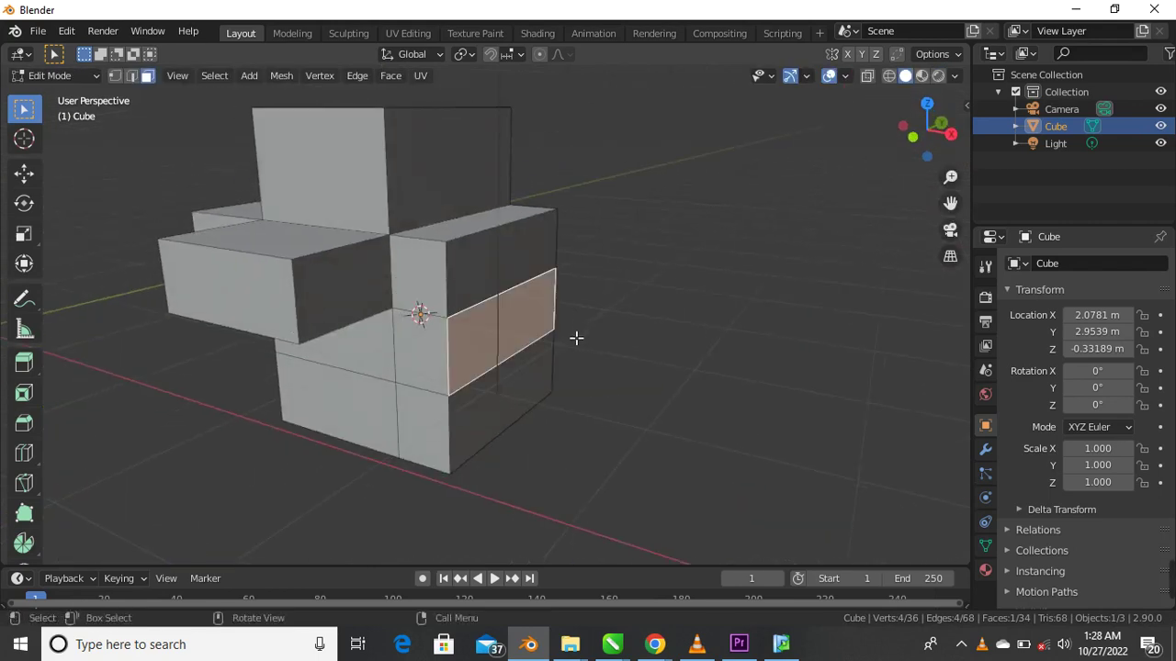
{"action": "middle_click_drag", "start_coordinate": [575, 336], "coordinate": [520, 349]}
{"action": "key", "text": "e"}
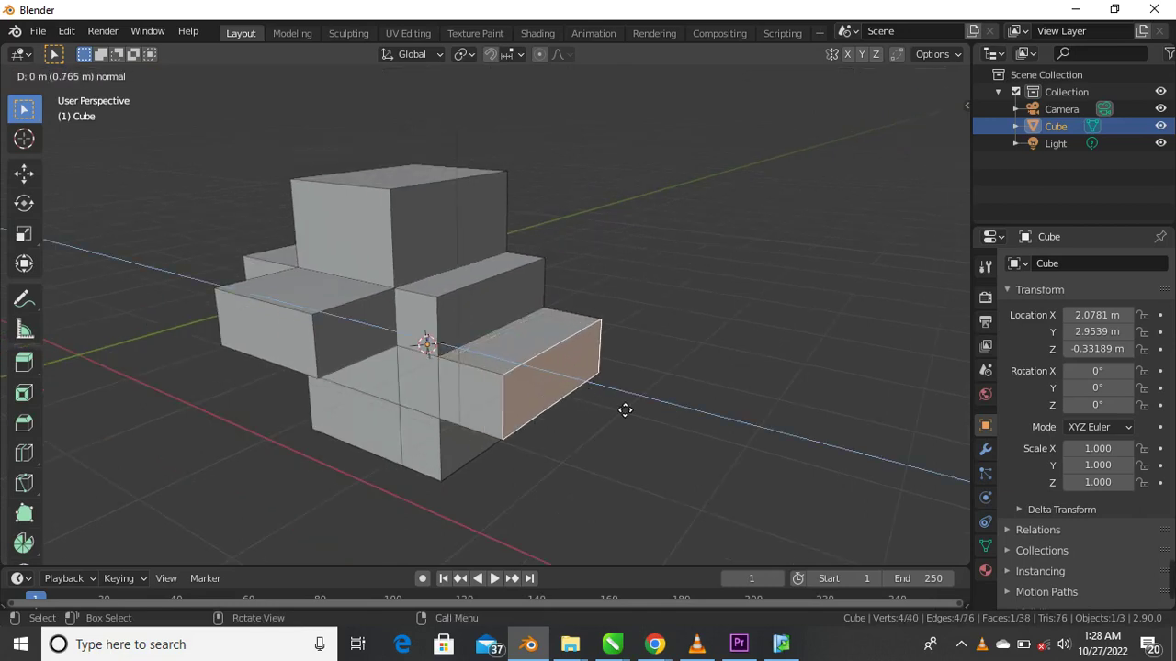
{"action": "left_click", "coordinate": [729, 470]}
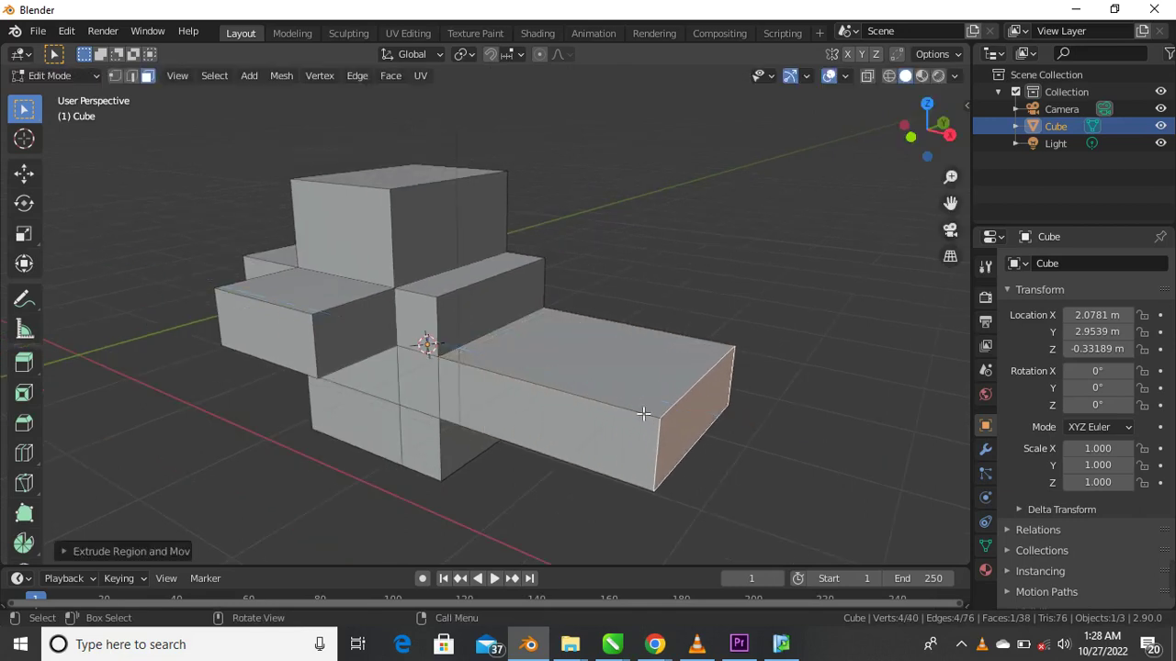
Step: Select the end face of the upper protruding block that faces the long arm's direction and extrude it parallel to that arm
{"action": "scroll", "coordinate": [606, 422], "scroll_direction": "down", "scroll_amount": 4}
{"action": "middle_click_drag", "start_coordinate": [593, 426], "coordinate": [607, 430]}
{"action": "scroll", "coordinate": [614, 433], "scroll_direction": "up", "scroll_amount": 5}
{"action": "middle_click_drag", "start_coordinate": [535, 374], "coordinate": [515, 363]}
{"action": "scroll", "coordinate": [514, 363], "scroll_direction": "down", "scroll_amount": 2}
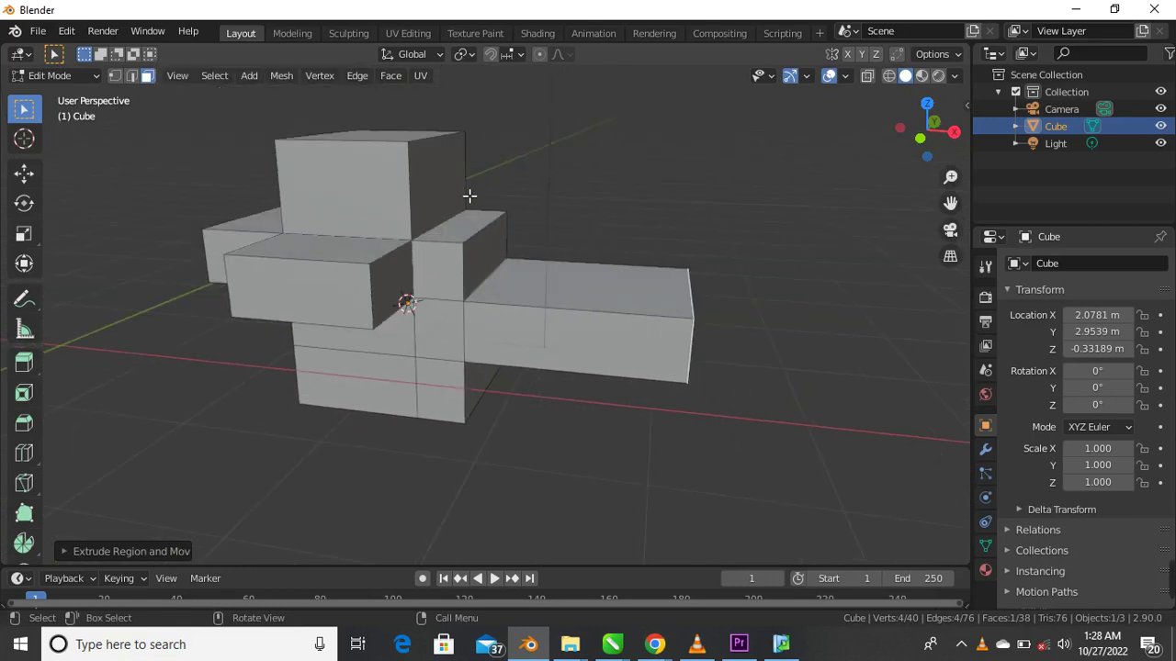
{"action": "middle_click_drag", "start_coordinate": [462, 214], "coordinate": [410, 280]}
{"action": "scroll", "coordinate": [409, 281], "scroll_direction": "down", "scroll_amount": 1}
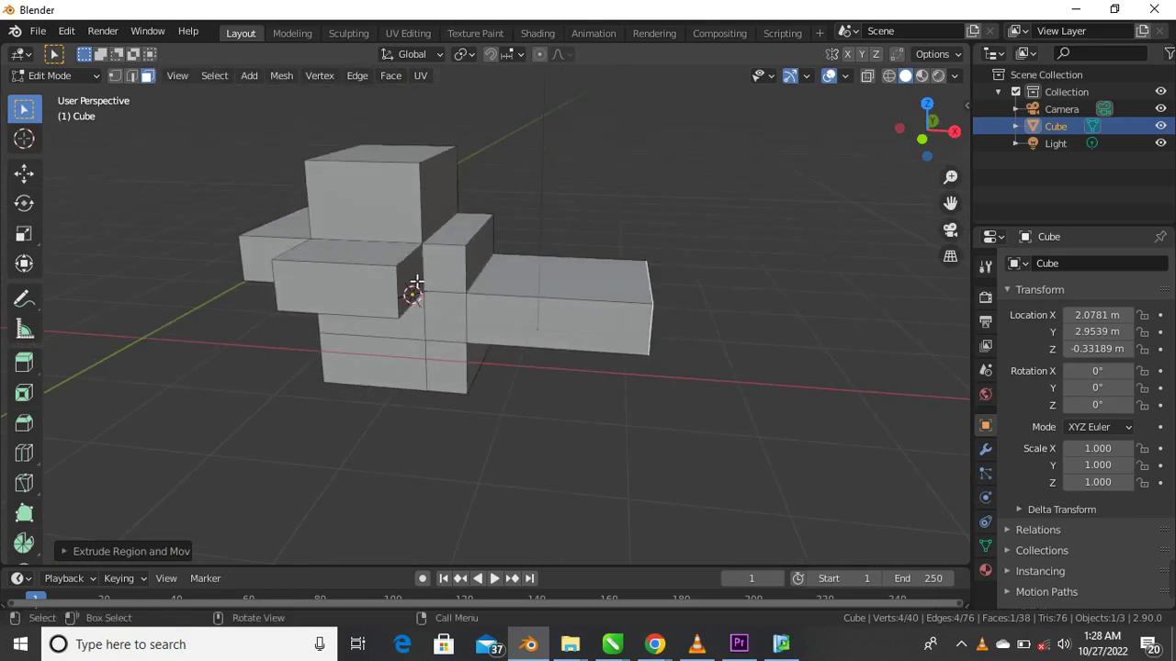
{"action": "left_click", "coordinate": [415, 285]}
{"action": "scroll", "coordinate": [416, 286], "scroll_direction": "up", "scroll_amount": 2}
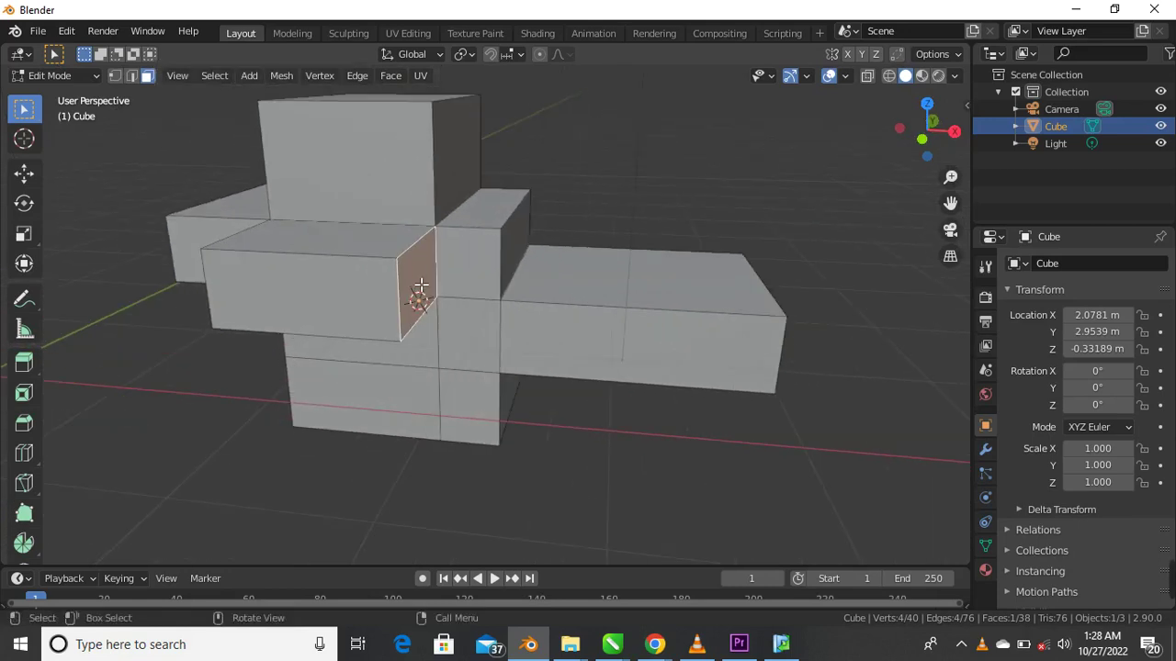
{"action": "key", "text": "e"}
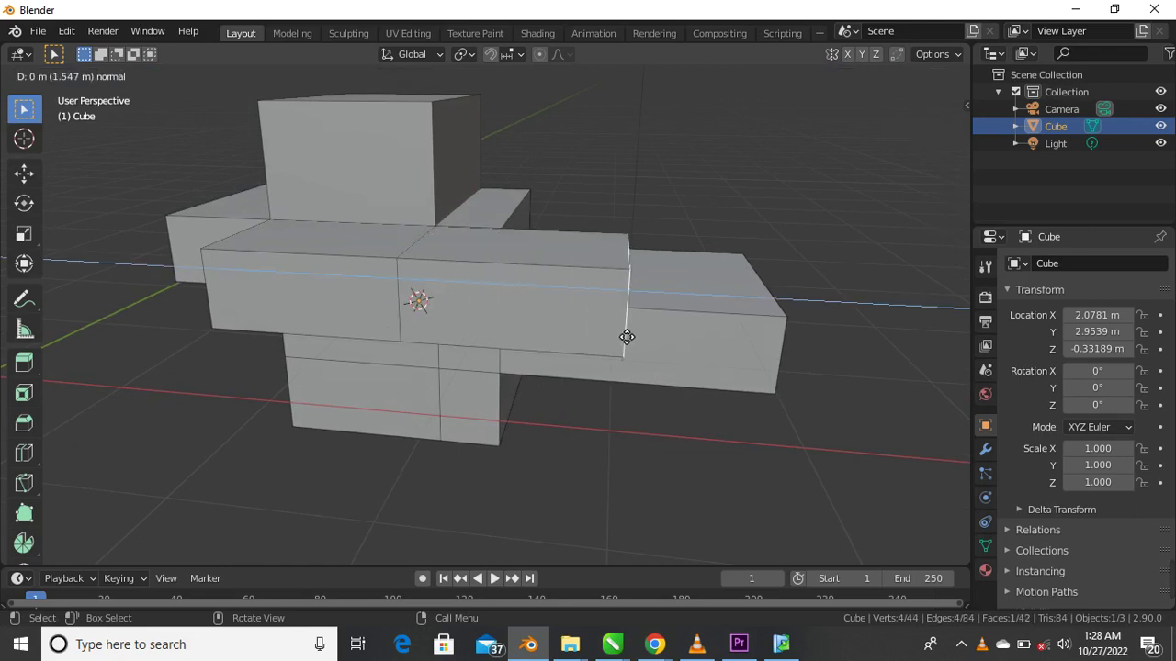
{"action": "left_click", "coordinate": [543, 328]}
Step: Examine the extruded blocks of the cube from several angles and distances
{"action": "scroll", "coordinate": [543, 328], "scroll_direction": "down", "scroll_amount": 3}
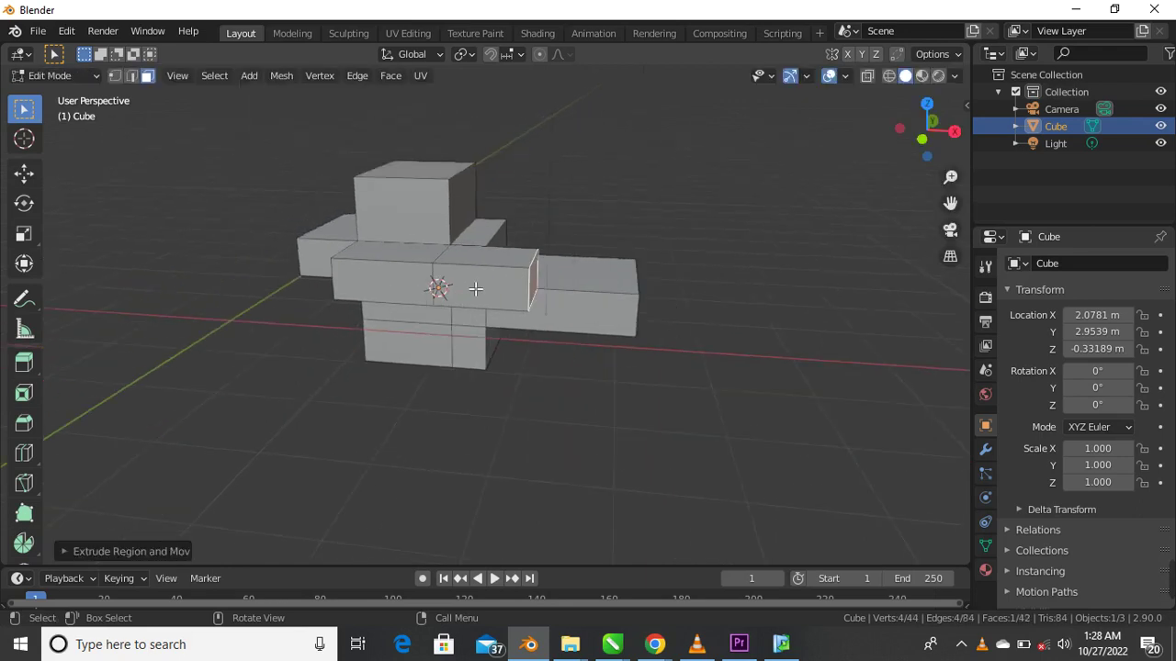
{"action": "middle_click_drag", "start_coordinate": [543, 328], "coordinate": [375, 281]}
{"action": "scroll", "coordinate": [381, 276], "scroll_direction": "up", "scroll_amount": 3}
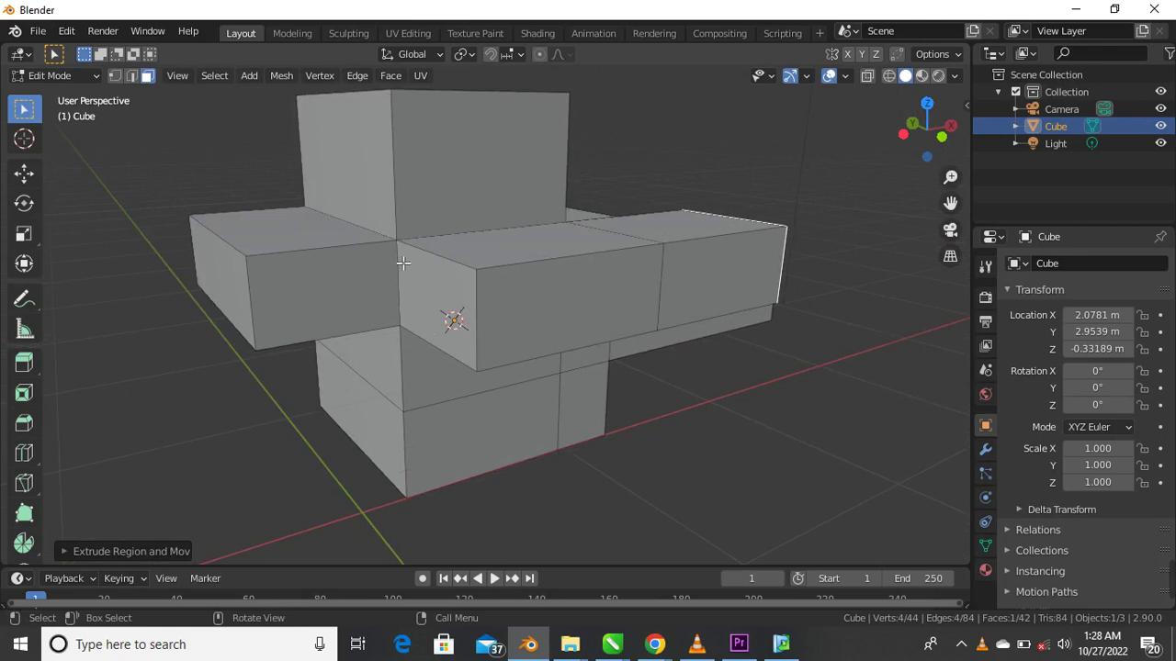
{"action": "scroll", "coordinate": [435, 227], "scroll_direction": "down", "scroll_amount": 3}
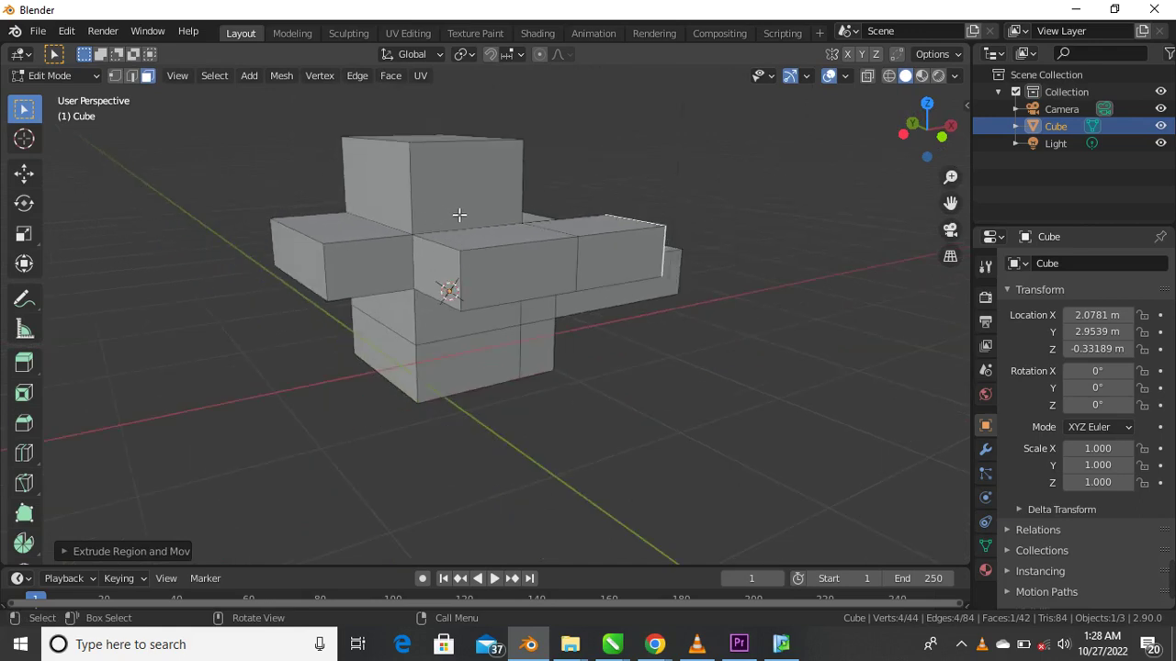
{"action": "scroll", "coordinate": [477, 267], "scroll_direction": "up", "scroll_amount": 4}
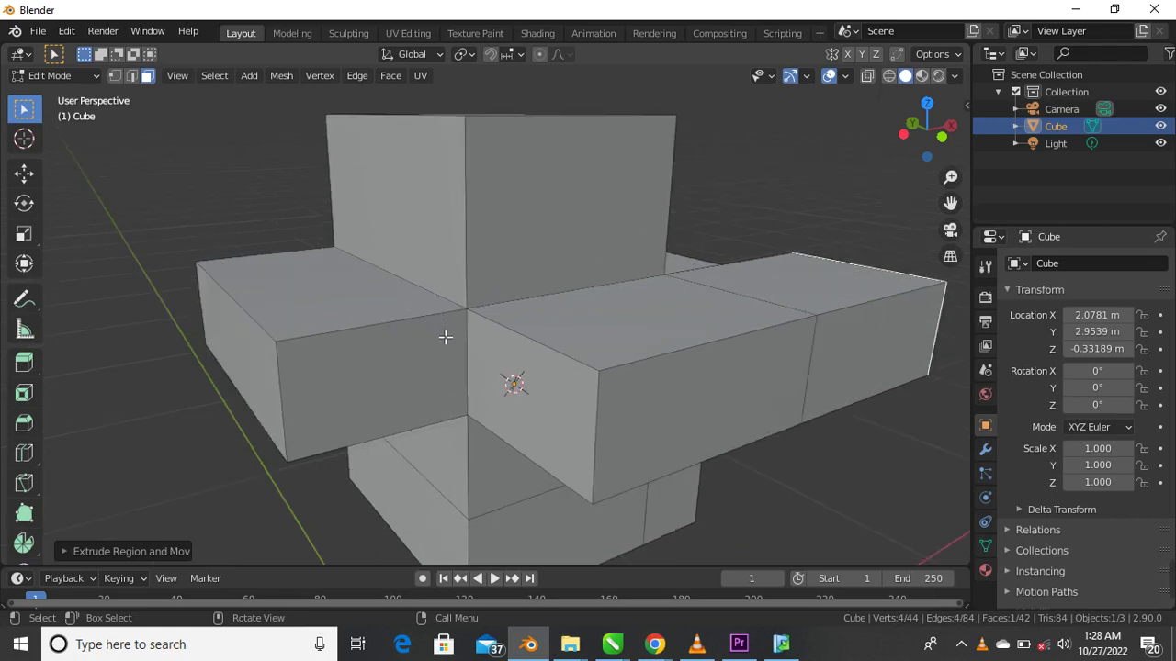
{"action": "scroll", "coordinate": [504, 340], "scroll_direction": "down", "scroll_amount": 2}
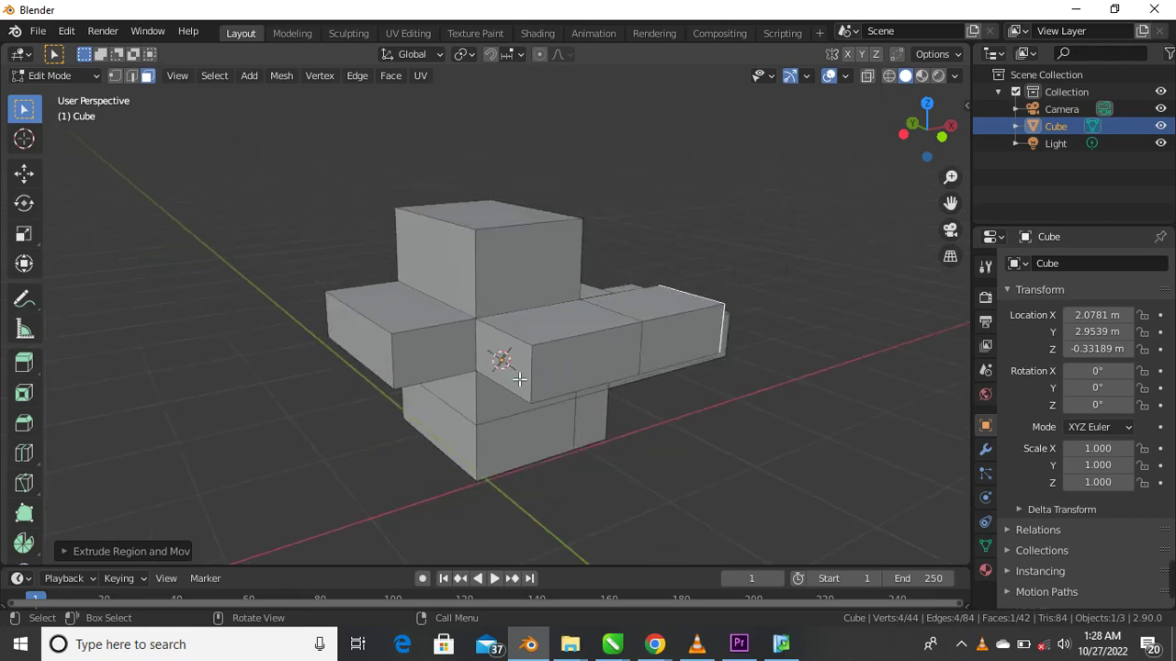
{"action": "middle_click_drag", "start_coordinate": [535, 386], "coordinate": [443, 389]}
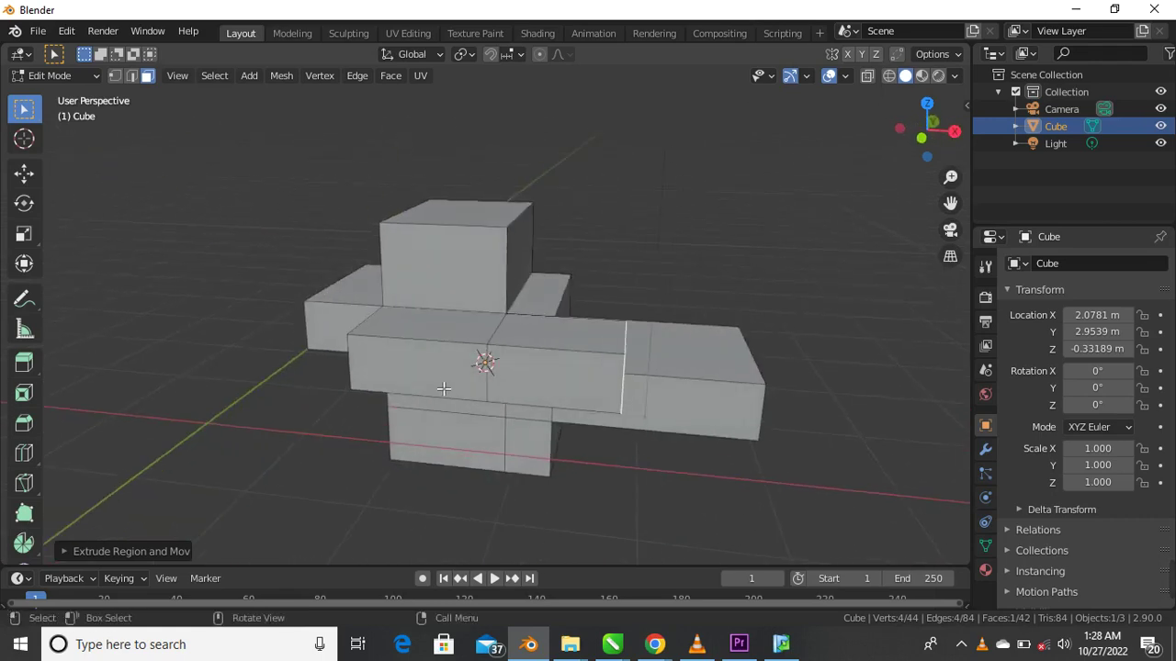
{"action": "mouse_move", "coordinate": [878, 584]}
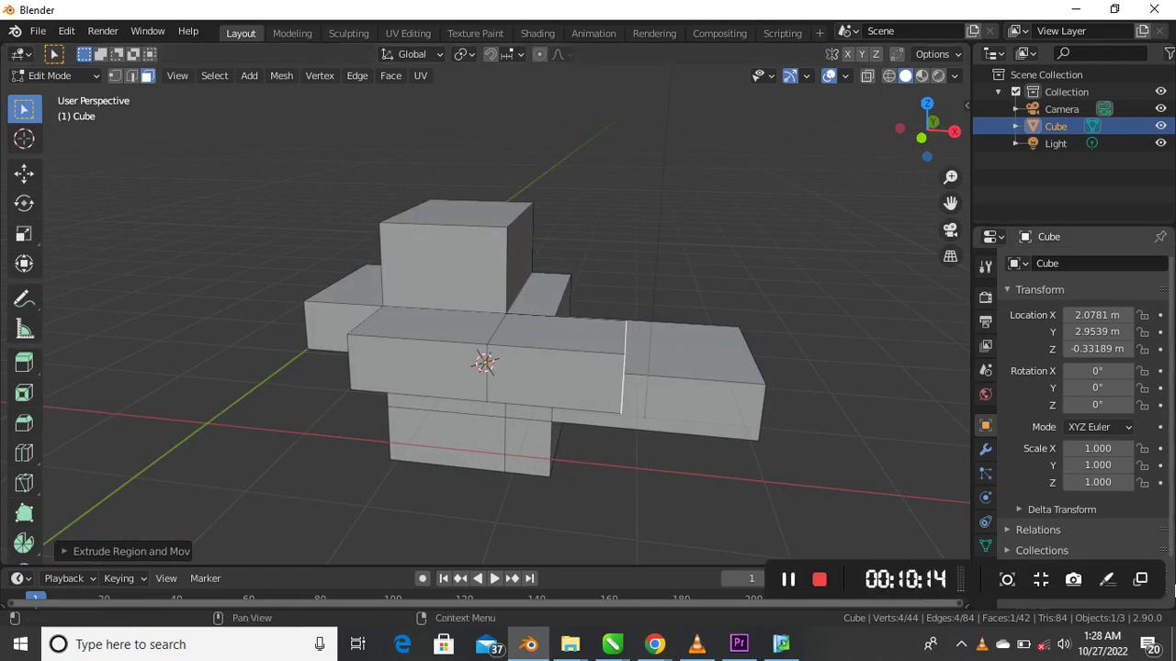